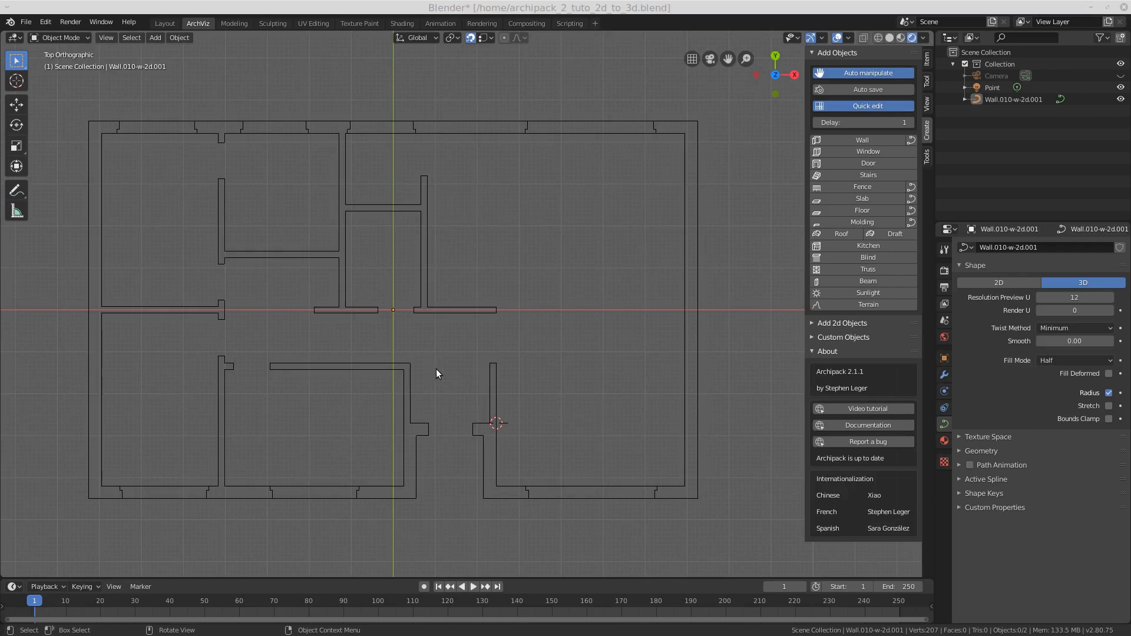
Select the floor plan wall curve and run the 2d to 3d detection on it.
{"action": "scroll", "coordinate": [715, 504], "scroll_direction": "up", "scroll_amount": 10}
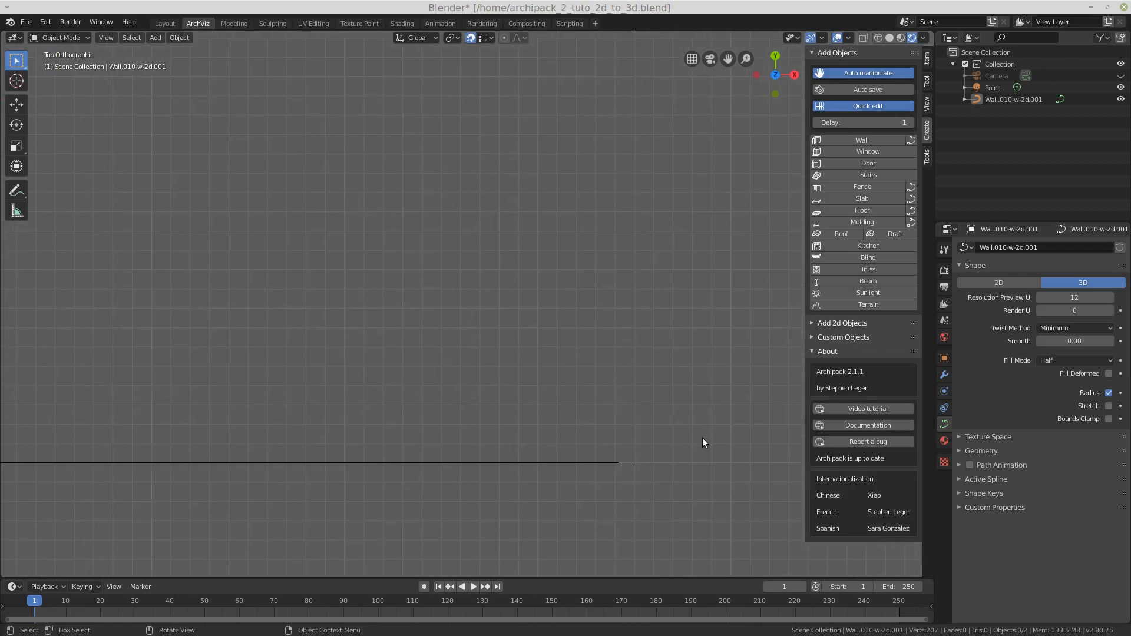
{"action": "scroll", "coordinate": [666, 468], "scroll_direction": "down", "scroll_amount": 4}
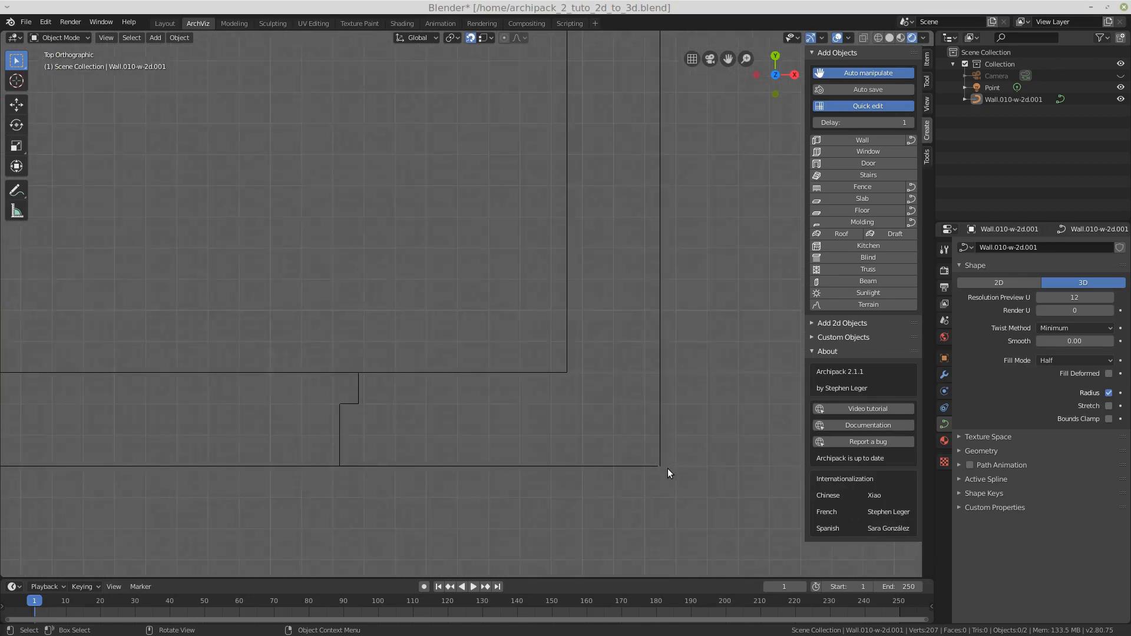
{"action": "scroll", "coordinate": [648, 456], "scroll_direction": "down", "scroll_amount": 5}
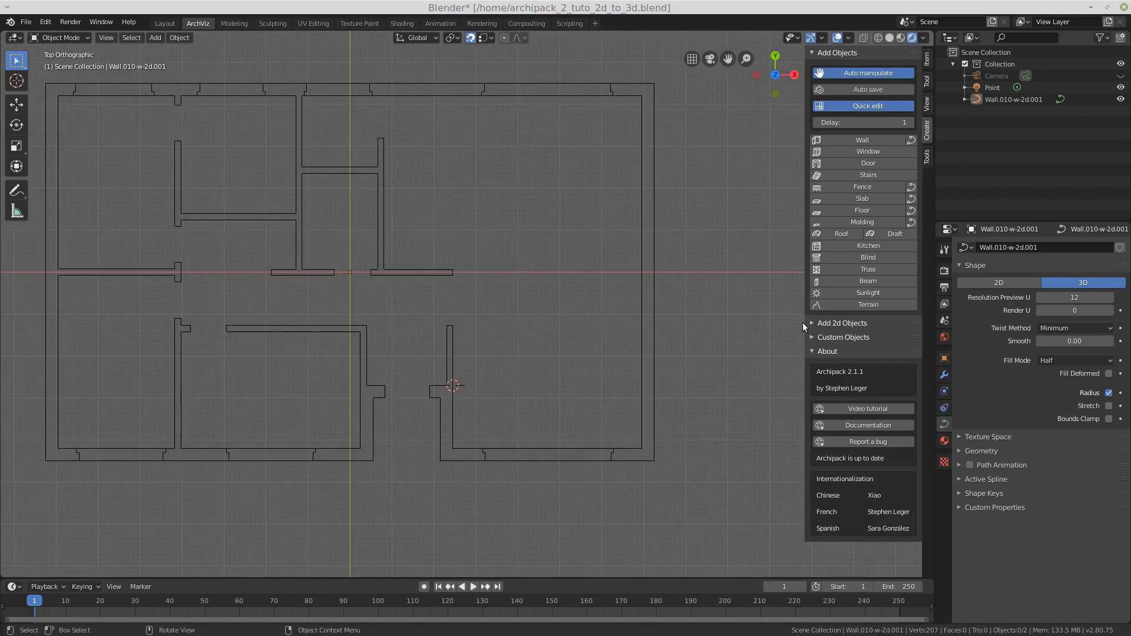
{"action": "left_click", "coordinate": [643, 185]}
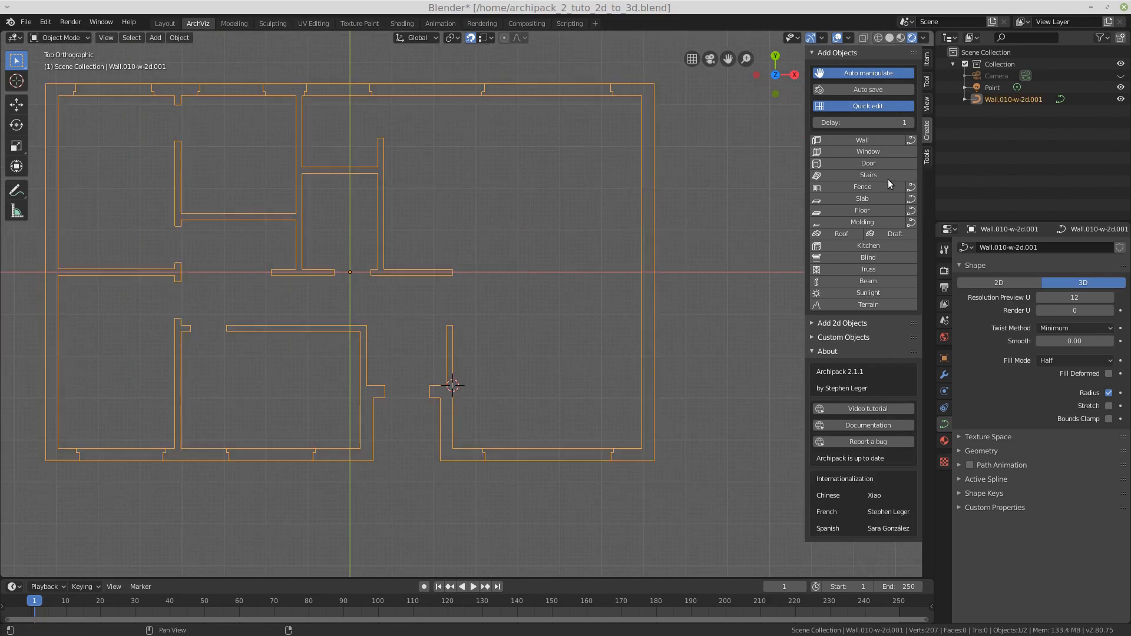
{"action": "left_click", "coordinate": [928, 159]}
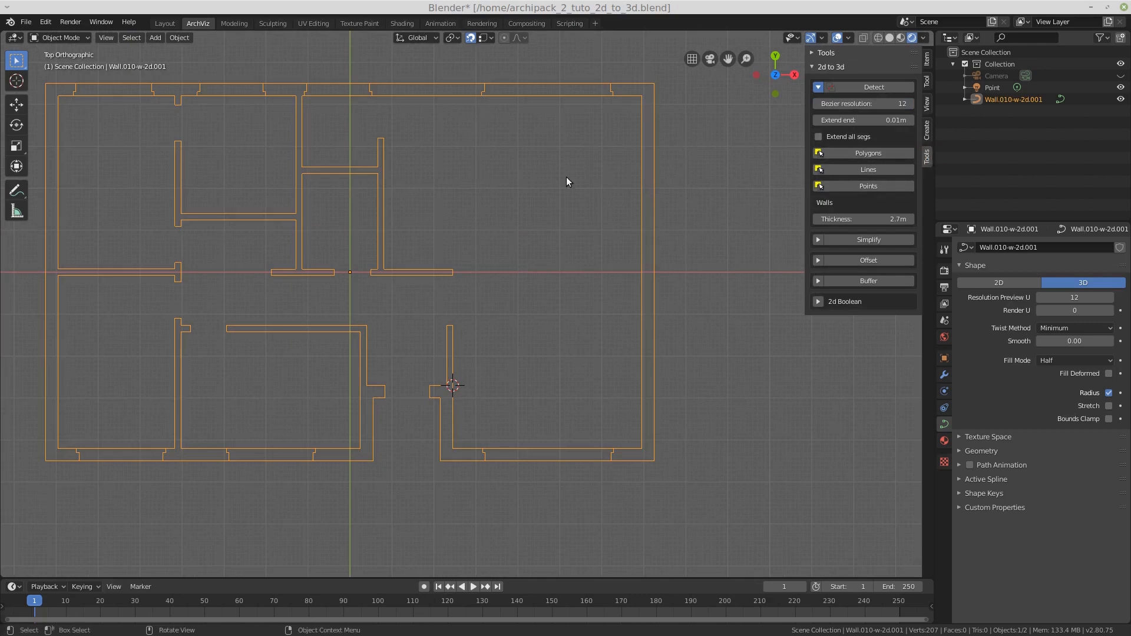
{"action": "scroll", "coordinate": [583, 387], "scroll_direction": "up", "scroll_amount": 2}
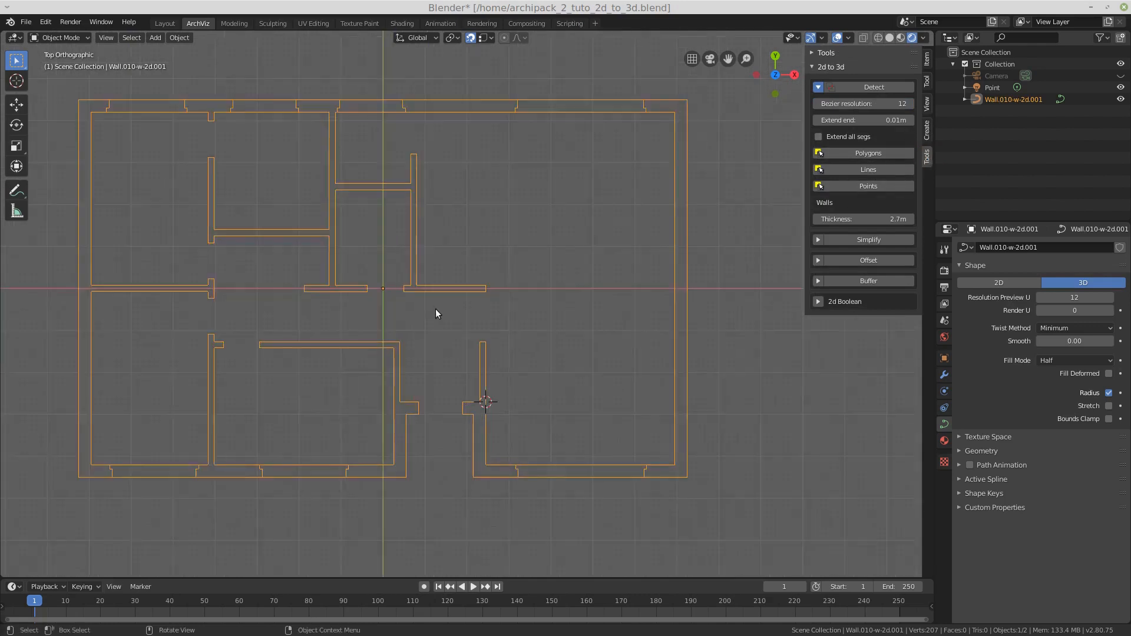
{"action": "scroll", "coordinate": [606, 394], "scroll_direction": "down", "scroll_amount": 2}
{"action": "scroll", "coordinate": [606, 394], "scroll_direction": "up", "scroll_amount": 1}
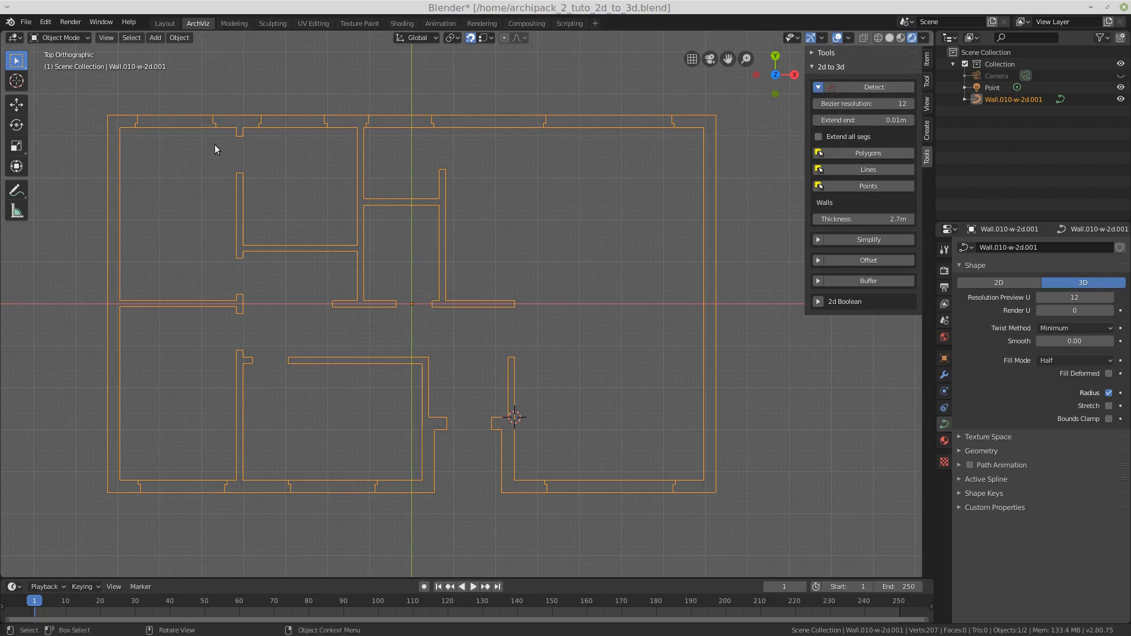
{"action": "left_click", "coordinate": [870, 87]}
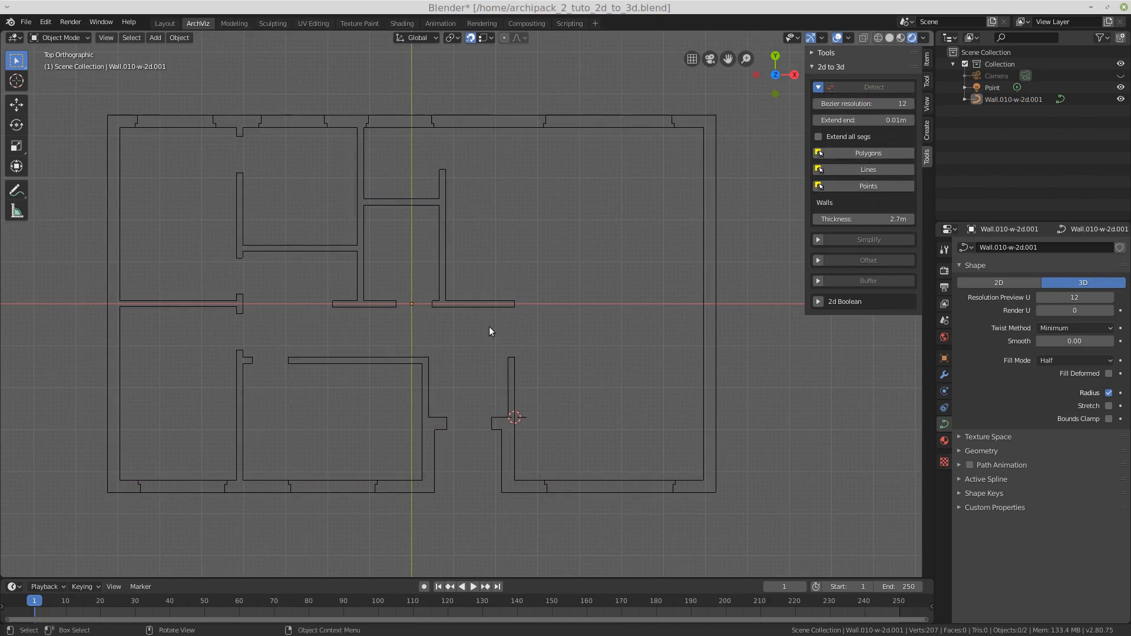
Create closing rectangles from detected points across the six door openings: the entrance, the lower middle room, the left partition and the central wall.
{"action": "left_click", "coordinate": [867, 185]}
{"action": "left_click_drag", "start_coordinate": [443, 408], "coordinate": [492, 439]}
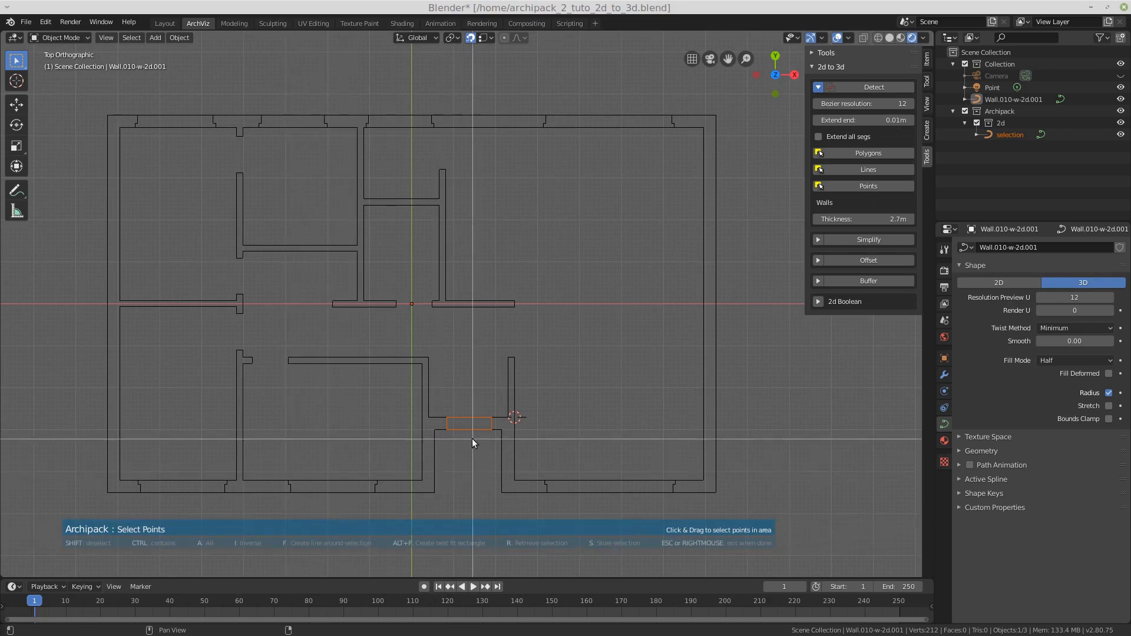
{"action": "left_click_drag", "start_coordinate": [248, 354], "coordinate": [290, 368]}
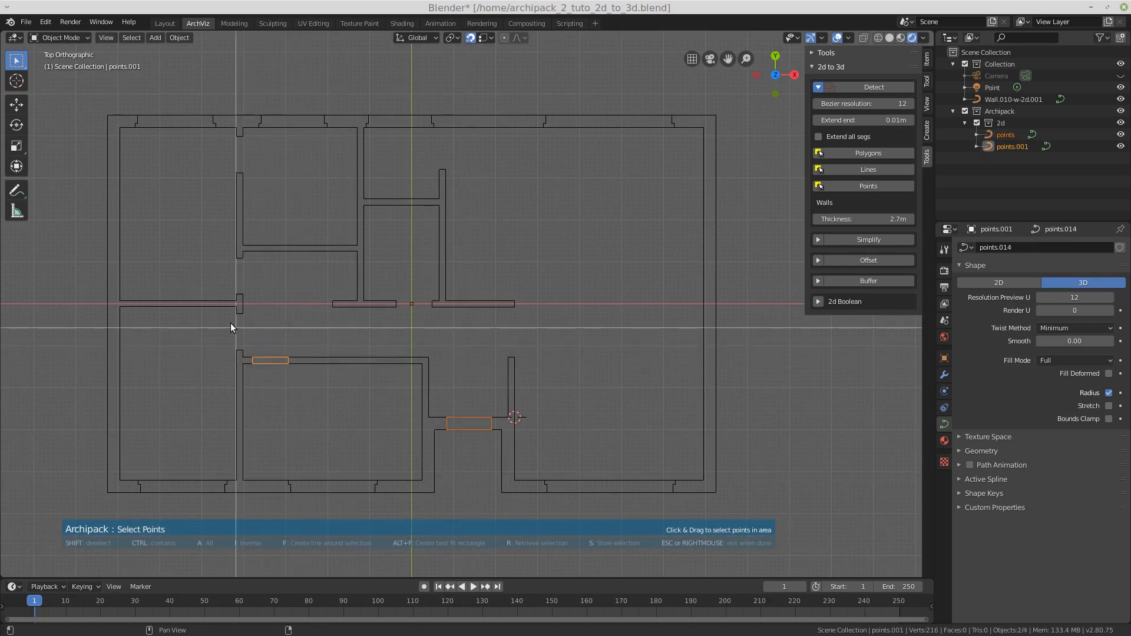
{"action": "left_click_drag", "start_coordinate": [226, 310], "coordinate": [252, 350]}
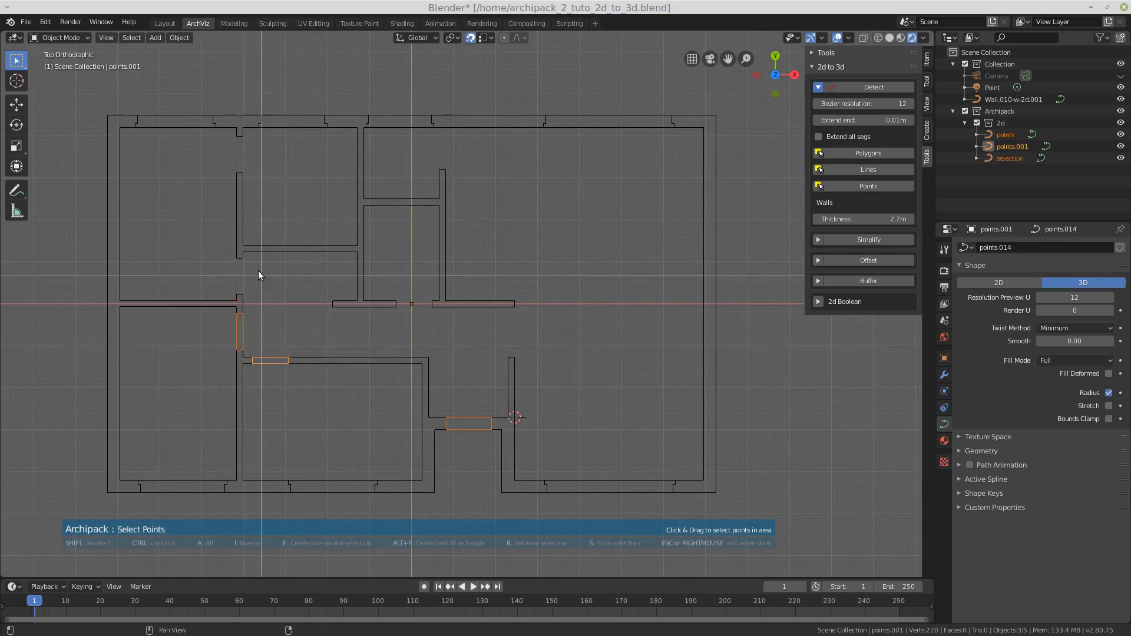
{"action": "left_click_drag", "start_coordinate": [229, 255], "coordinate": [258, 297]}
{"action": "left_click_drag", "start_coordinate": [230, 132], "coordinate": [257, 175]}
{"action": "left_click_drag", "start_coordinate": [392, 291], "coordinate": [435, 316]}
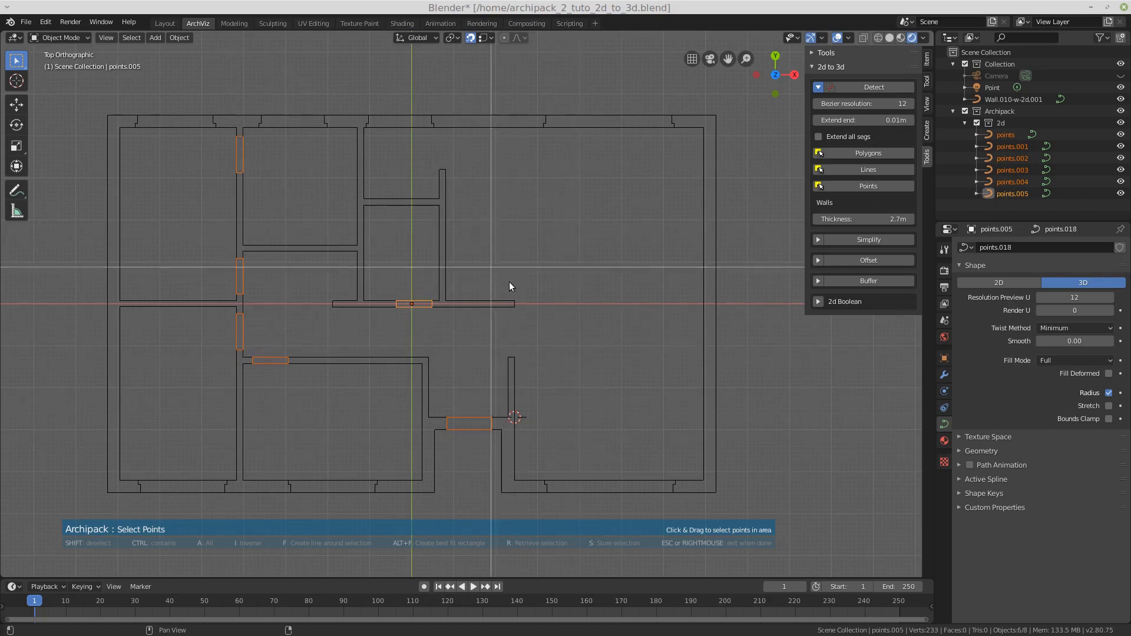
{"action": "right_click", "coordinate": [645, 301]}
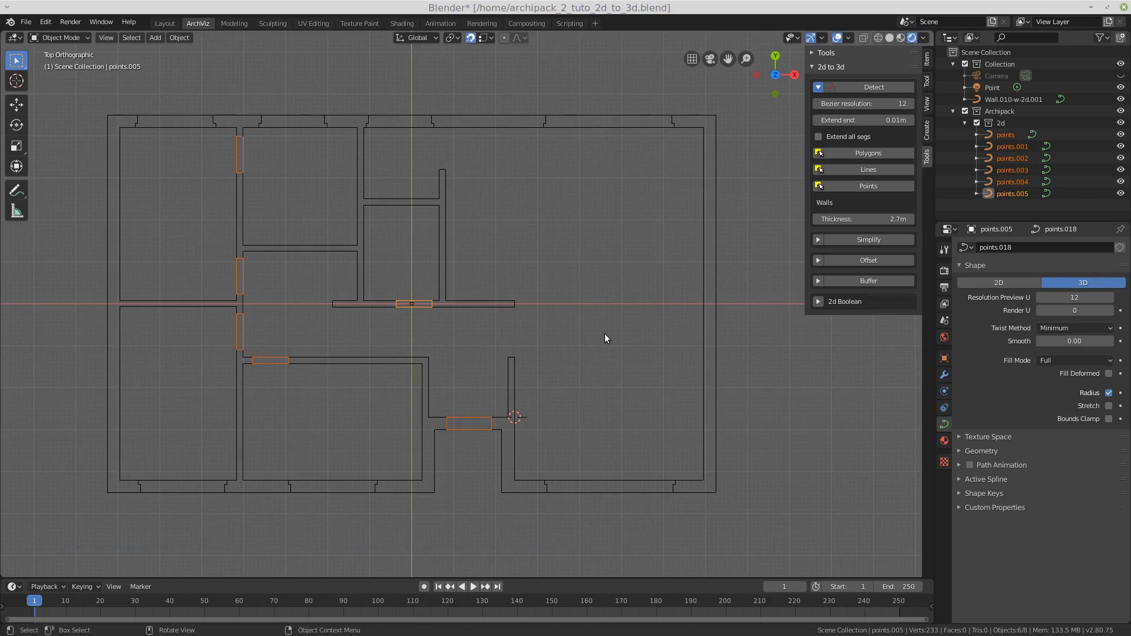
Add the floor plan curve to the selected opening rectangles, detect them together and start polygon selection.
{"action": "left_click", "coordinate": [702, 361]}
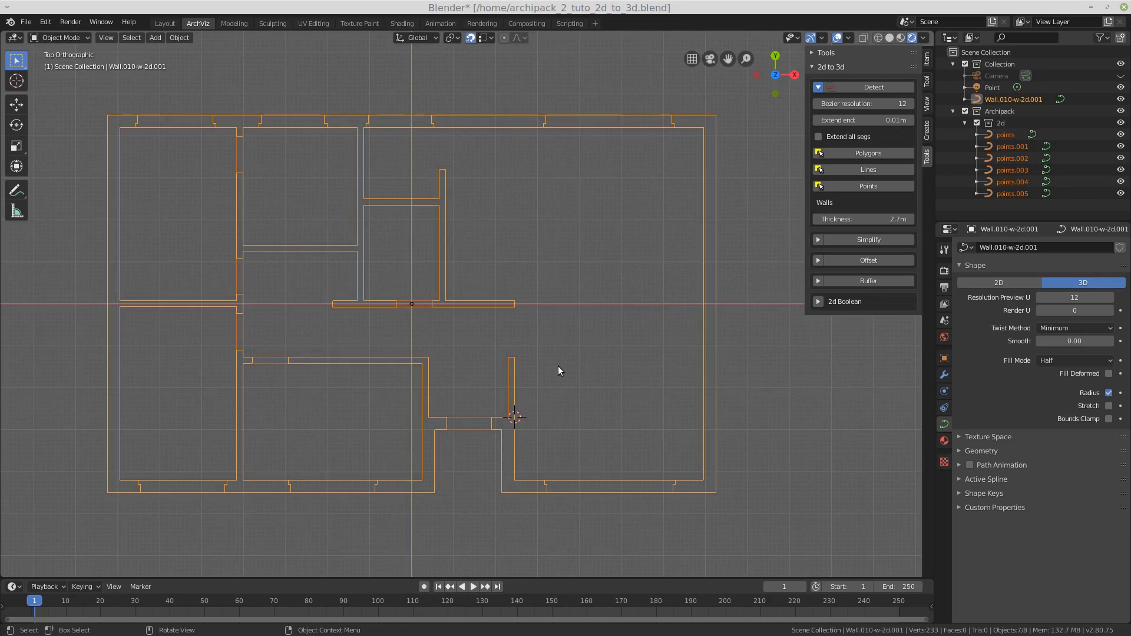
{"action": "left_click", "coordinate": [863, 87]}
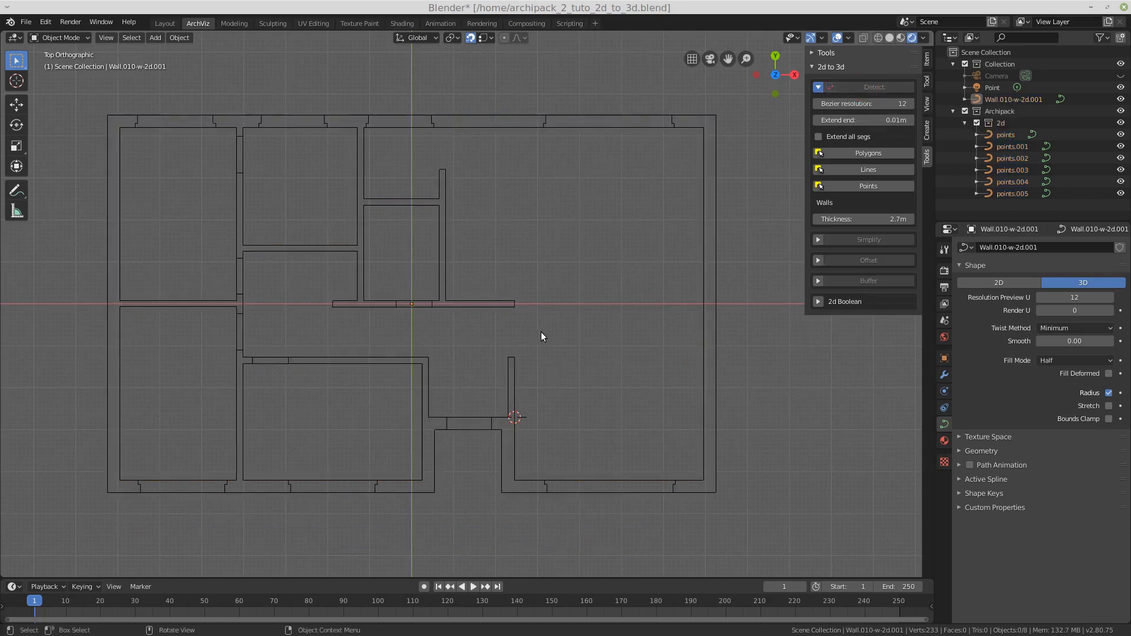
{"action": "left_click", "coordinate": [850, 154]}
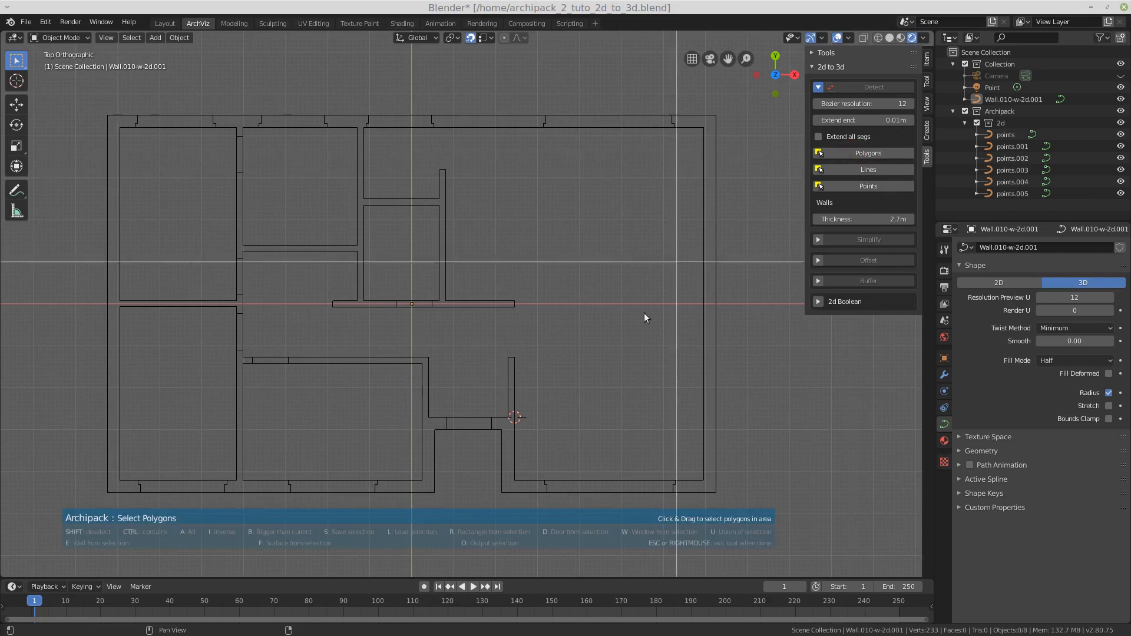
Select the outer wall polygon on the plan's right side and examine its lower corner.
{"action": "left_click", "coordinate": [695, 486]}
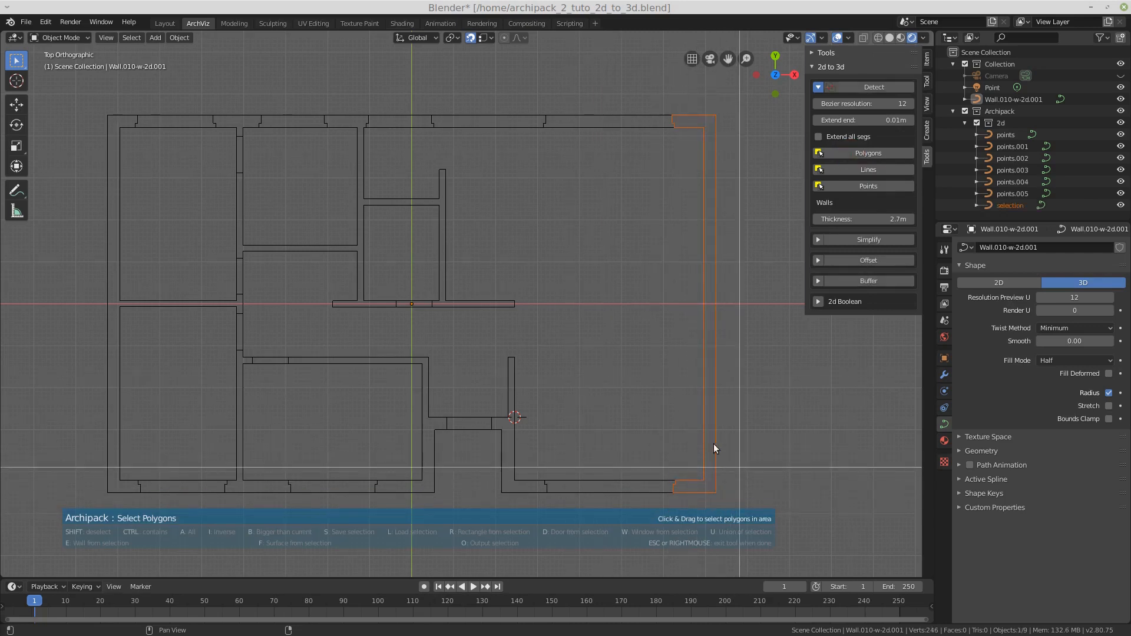
{"action": "scroll", "coordinate": [726, 493], "scroll_direction": "up", "scroll_amount": 12}
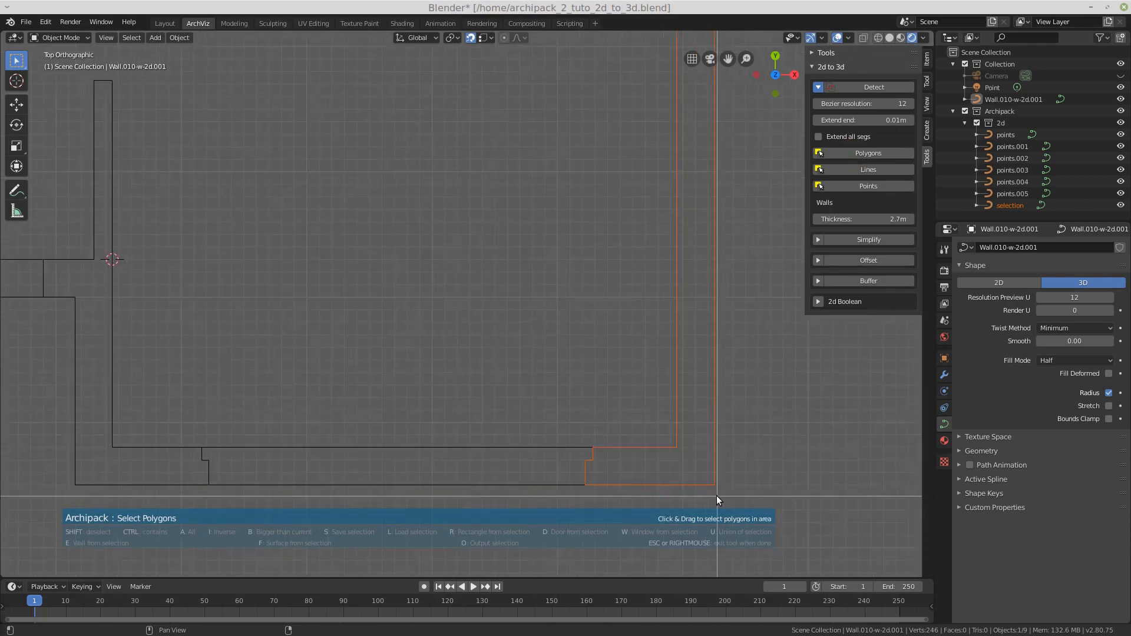
{"action": "scroll", "coordinate": [730, 466], "scroll_direction": "down", "scroll_amount": 8}
{"action": "scroll", "coordinate": [731, 465], "scroll_direction": "down", "scroll_amount": 4}
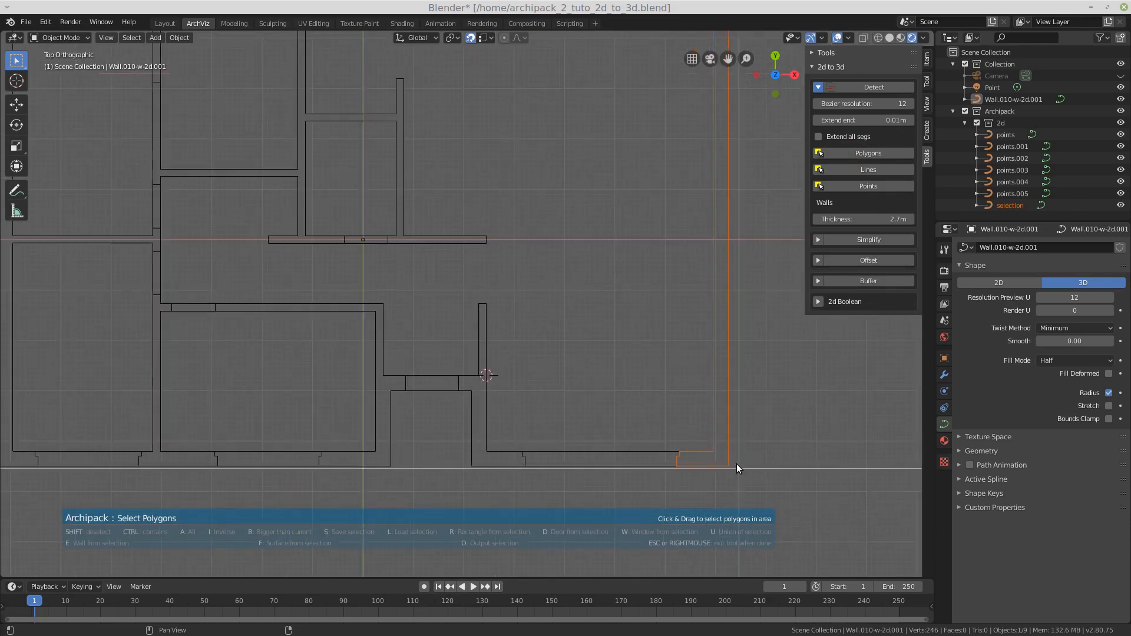
{"action": "scroll", "coordinate": [737, 465], "scroll_direction": "down", "scroll_amount": 2}
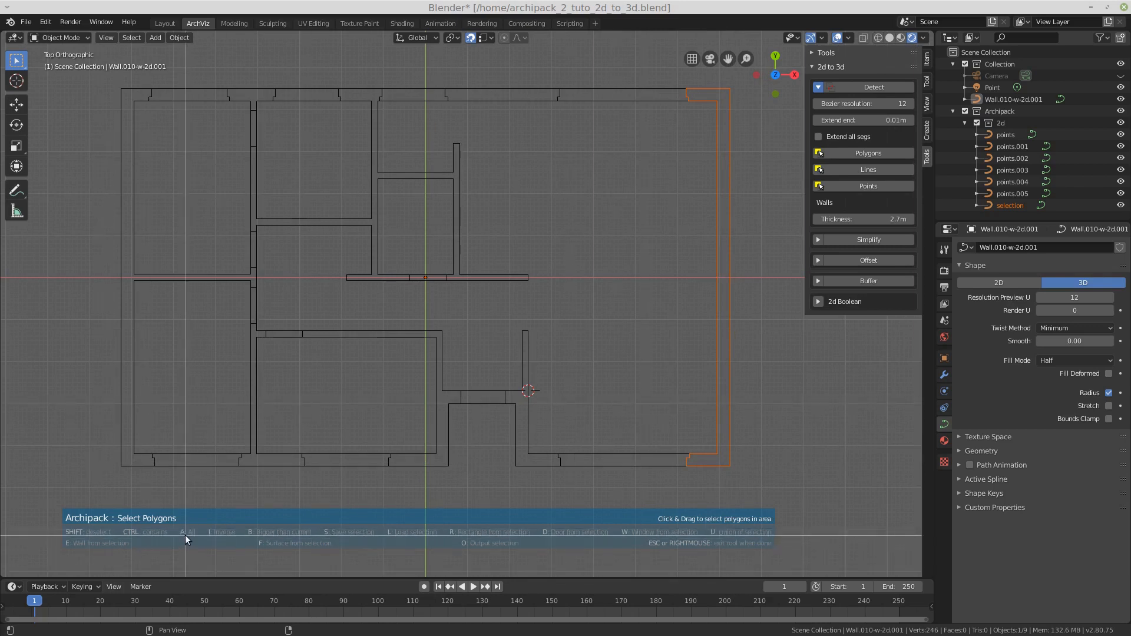
Toggle the selection of all detected polygons, ending with none selected.
{"action": "left_click", "coordinate": [602, 301]}
{"action": "key", "text": "a"}
{"action": "key", "text": "a"}
{"action": "key", "text": "a"}
{"action": "key", "text": "a"}
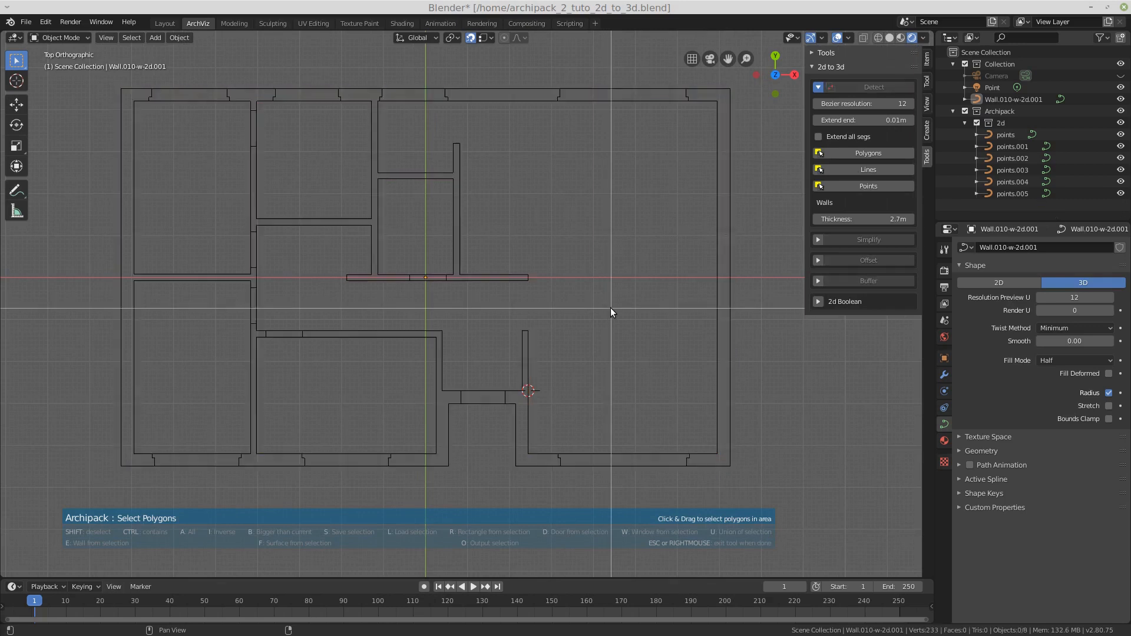
{"action": "key", "text": "a"}
{"action": "key", "text": "a"}
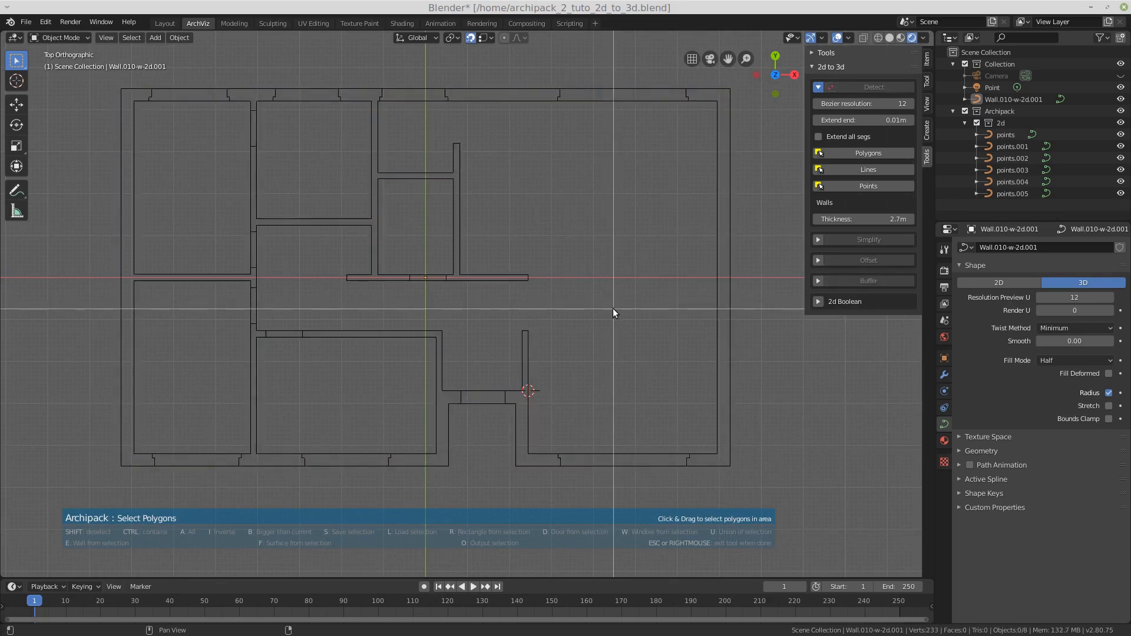
{"action": "key", "text": "a"}
{"action": "key", "text": "a"}
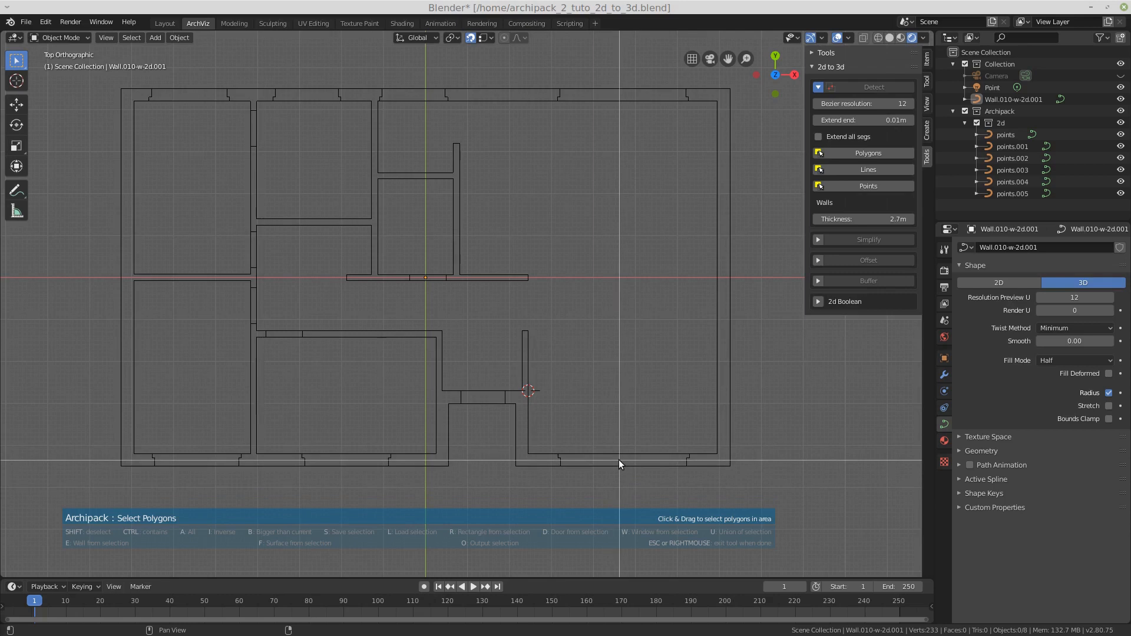
Create doors from the entrance polygon and the lower middle room's opening polygon, each swinging into its room.
{"action": "left_click", "coordinate": [481, 400]}
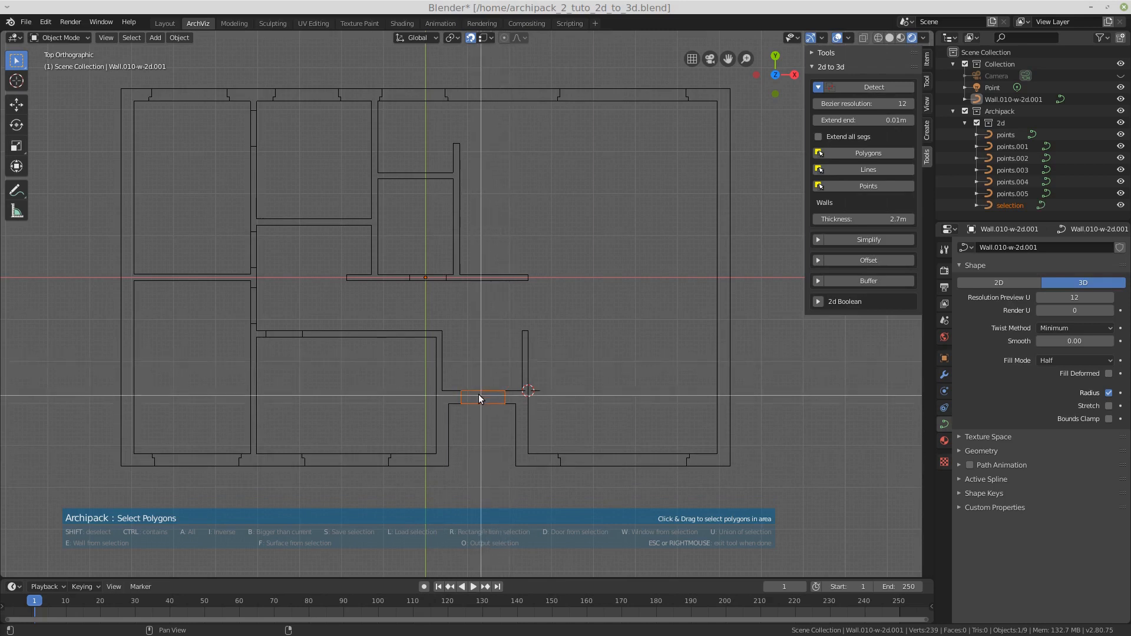
{"action": "key", "text": "d"}
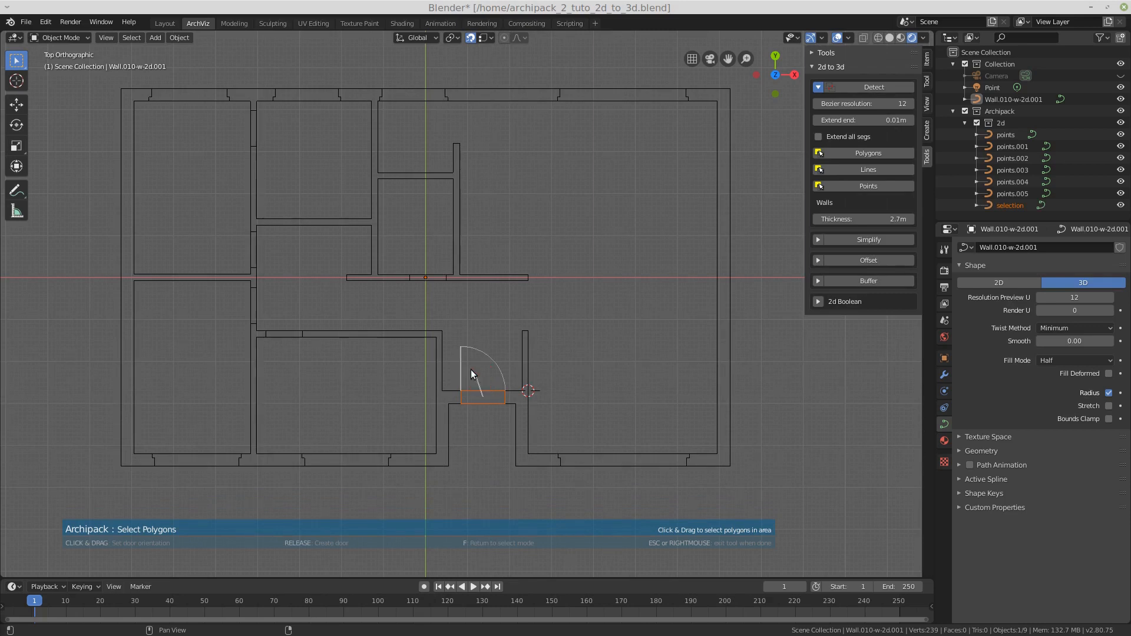
{"action": "mouse_move", "coordinate": [470, 367]}
{"action": "left_mouse_down"}
{"action": "mouse_move", "coordinate": [479, 427]}
{"action": "mouse_move", "coordinate": [501, 424]}
{"action": "mouse_move", "coordinate": [493, 385]}
{"action": "mouse_move", "coordinate": [464, 369]}
{"action": "left_mouse_up"}
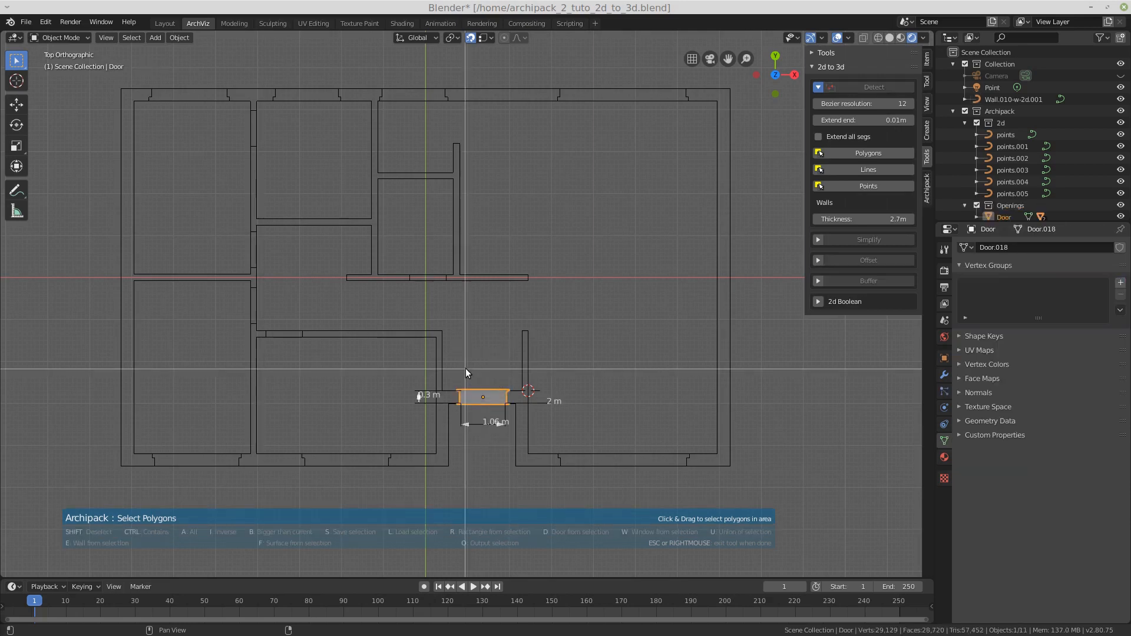
{"action": "left_click", "coordinate": [288, 334]}
{"action": "key", "text": "d"}
{"action": "left_click", "coordinate": [263, 362]}
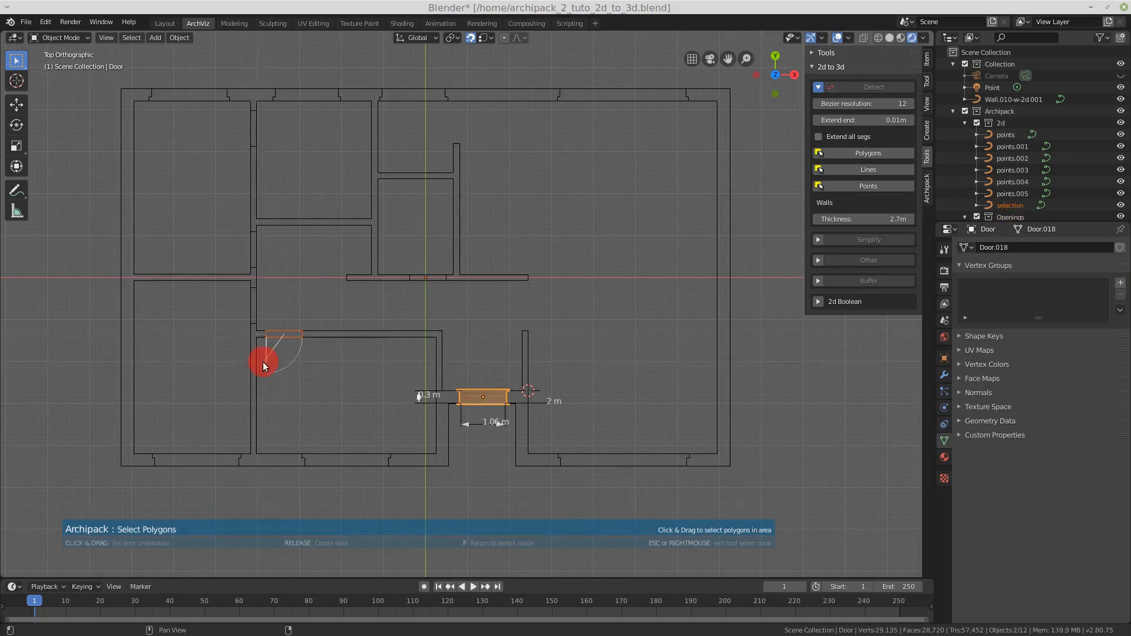
Create doors from the three opening polygons along the left vertical partition and the one in the central horizontal wall.
{"action": "left_click", "coordinate": [253, 304]}
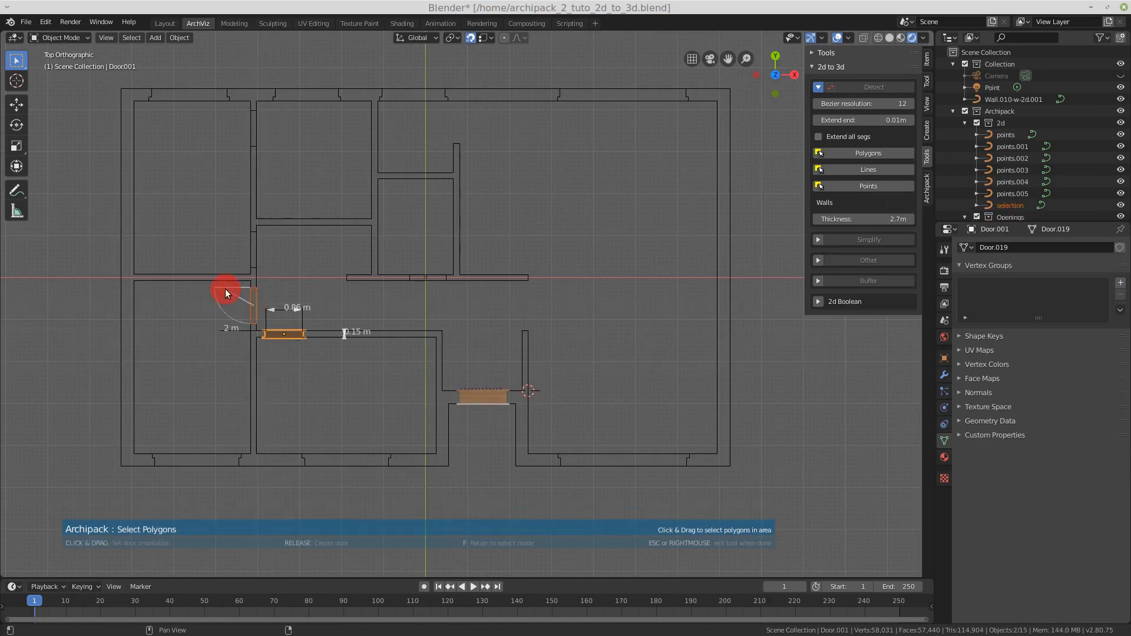
{"action": "key", "text": "d"}
{"action": "left_click", "coordinate": [253, 255]}
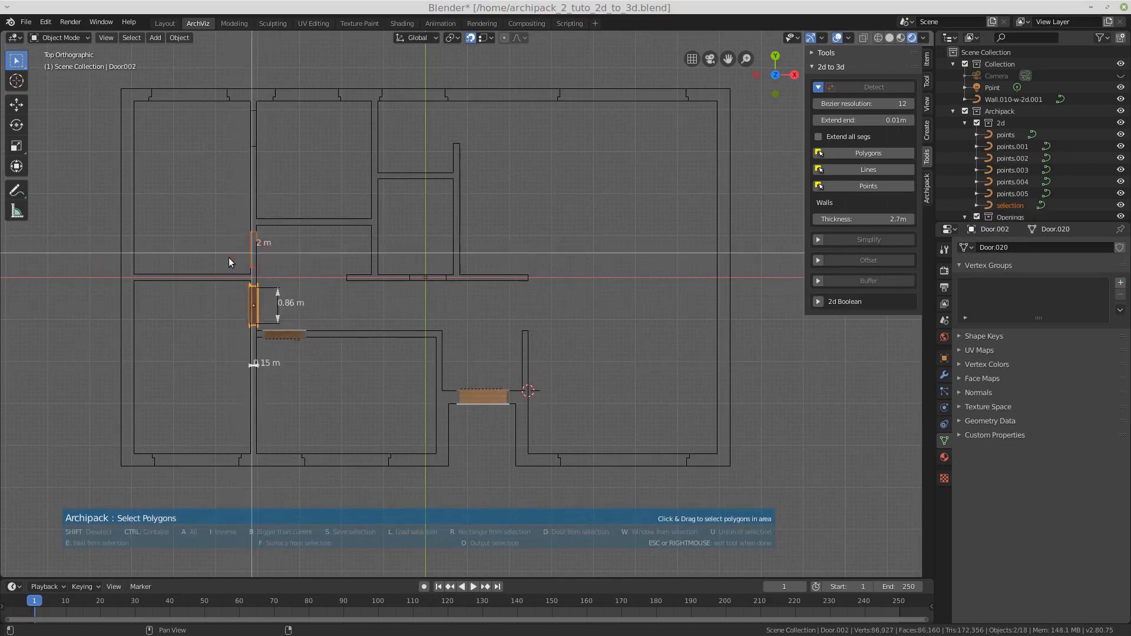
{"action": "key", "text": "d"}
{"action": "left_click", "coordinate": [252, 133]}
{"action": "key", "text": "d"}
{"action": "left_click_drag", "start_coordinate": [284, 128], "coordinate": [289, 120]}
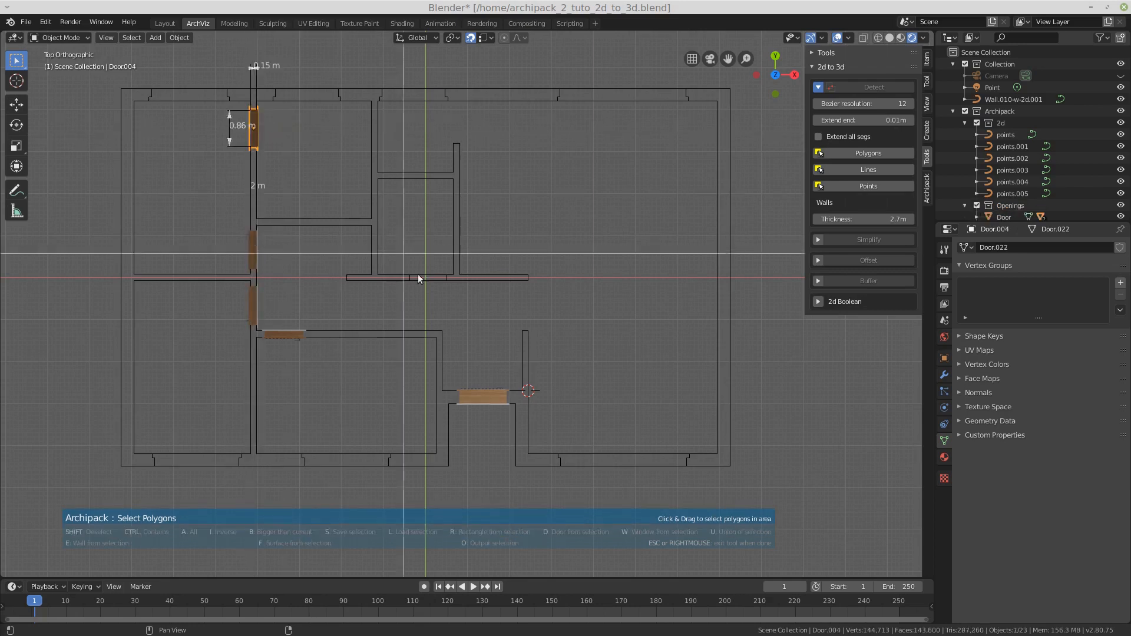
{"action": "left_click_drag", "start_coordinate": [428, 278], "coordinate": [433, 252]}
{"action": "key", "text": "d"}
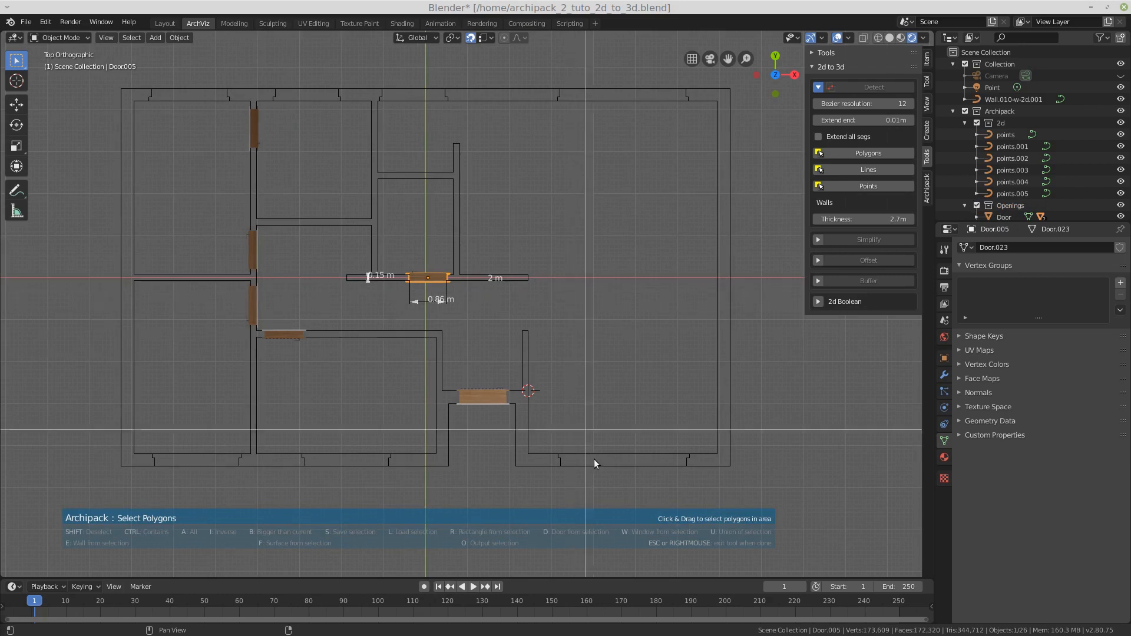
Create inward-facing windows in the three openings of the lower outer wall and the two leftmost openings of the upper outer wall.
{"action": "left_click", "coordinate": [631, 458]}
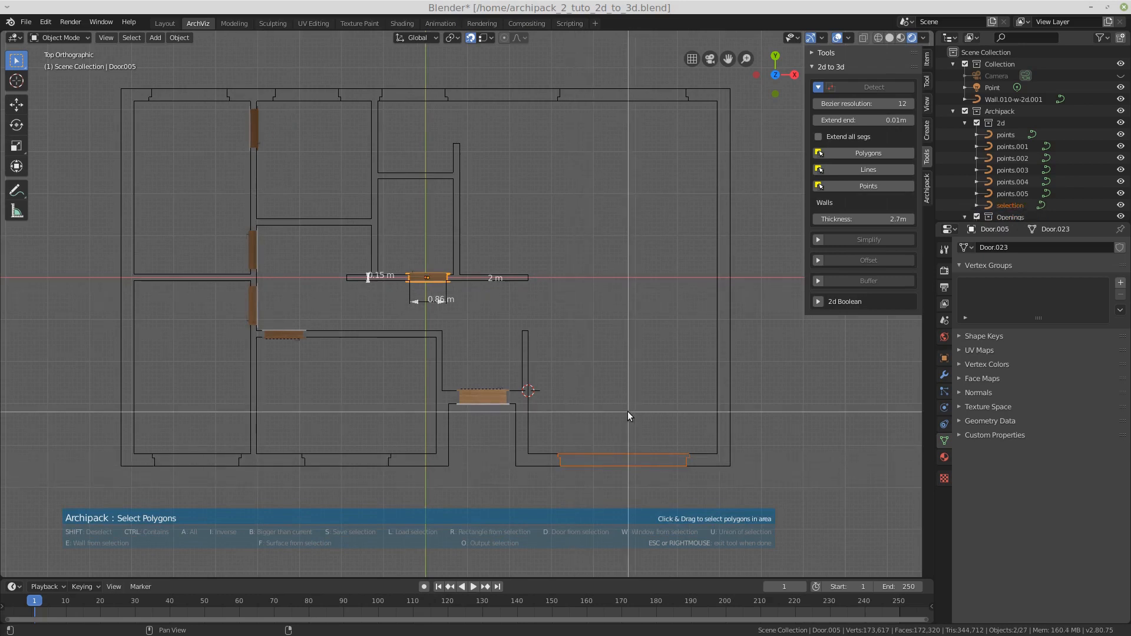
{"action": "key", "text": "w"}
{"action": "left_click_drag", "start_coordinate": [621, 415], "coordinate": [601, 406]}
{"action": "left_click_drag", "start_coordinate": [345, 421], "coordinate": [345, 418]}
{"action": "left_click_drag", "start_coordinate": [200, 411], "coordinate": [200, 407]}
{"action": "left_click_drag", "start_coordinate": [201, 93], "coordinate": [196, 147]}
{"action": "left_click_drag", "start_coordinate": [316, 96], "coordinate": [316, 129]}
Create inward-facing windows in the two remaining openings of the upper outer wall and finish the polygon selection.
{"action": "left_click_drag", "start_coordinate": [479, 95], "coordinate": [480, 97]}
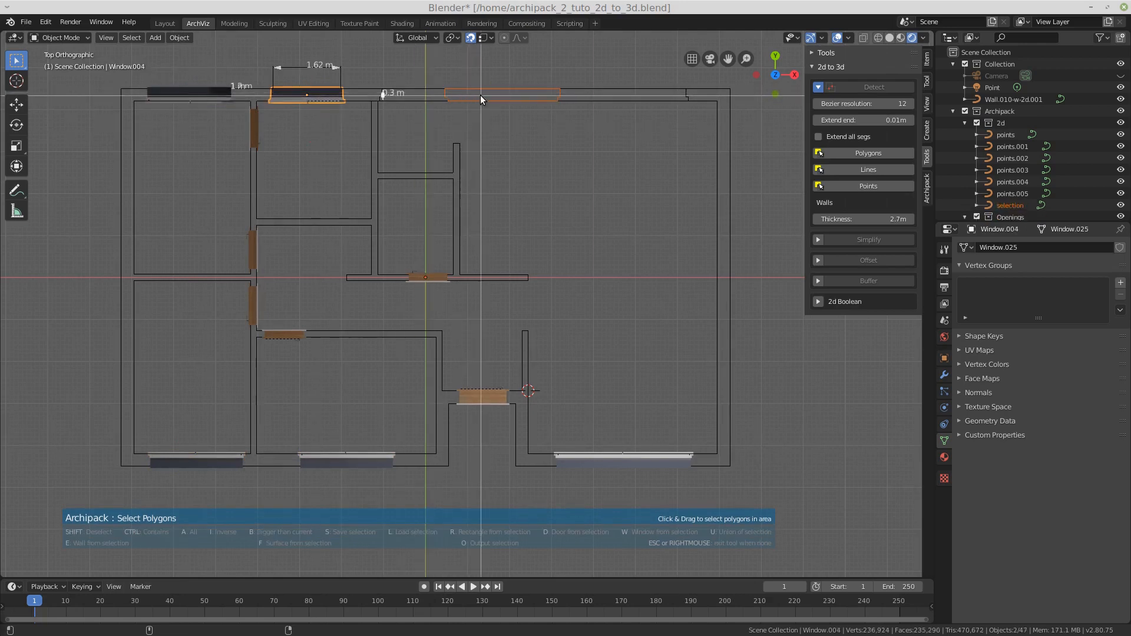
{"action": "mouse_move", "coordinate": [480, 97]}
{"action": "left_mouse_down"}
{"action": "mouse_move", "coordinate": [419, 95]}
{"action": "mouse_move", "coordinate": [415, 131]}
{"action": "left_mouse_up"}
{"action": "left_click", "coordinate": [415, 130], "text": "shift"}
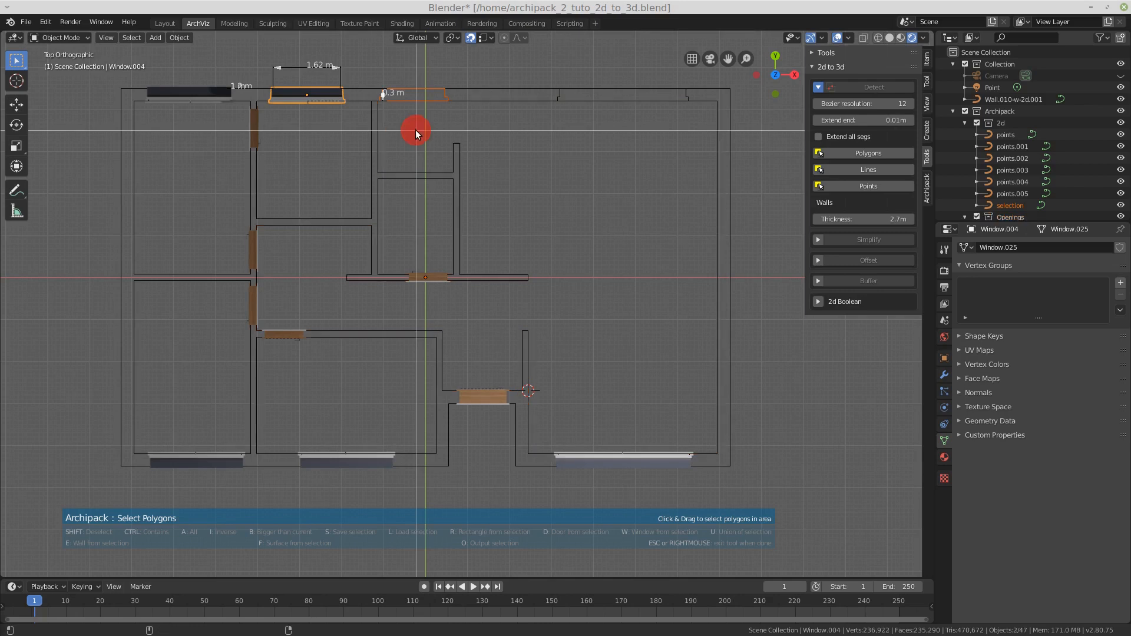
{"action": "key", "text": "w"}
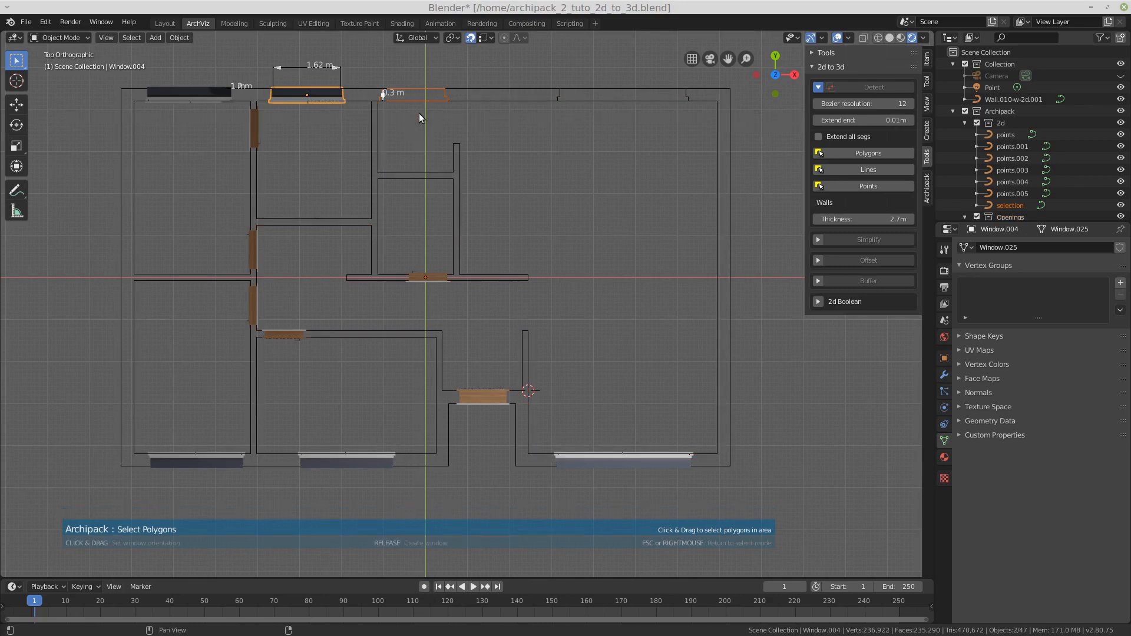
{"action": "left_click_drag", "start_coordinate": [419, 109], "coordinate": [419, 125]}
{"action": "left_click", "coordinate": [636, 93]}
{"action": "key", "text": "d"}
{"action": "left_click_drag", "start_coordinate": [627, 120], "coordinate": [622, 136]}
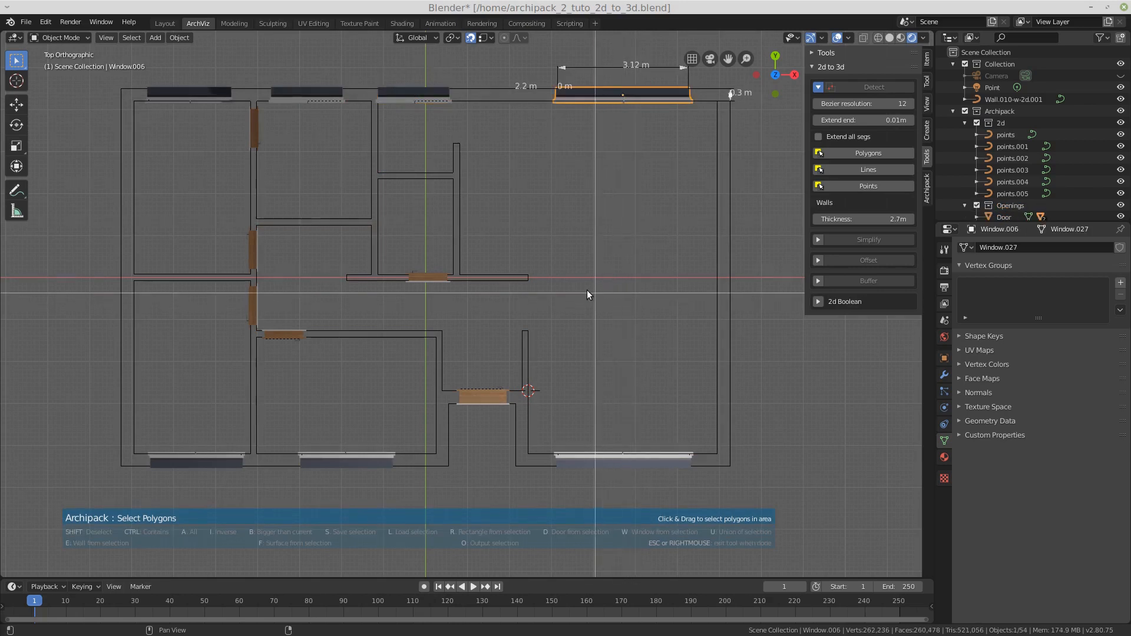
{"action": "right_click", "coordinate": [595, 229]}
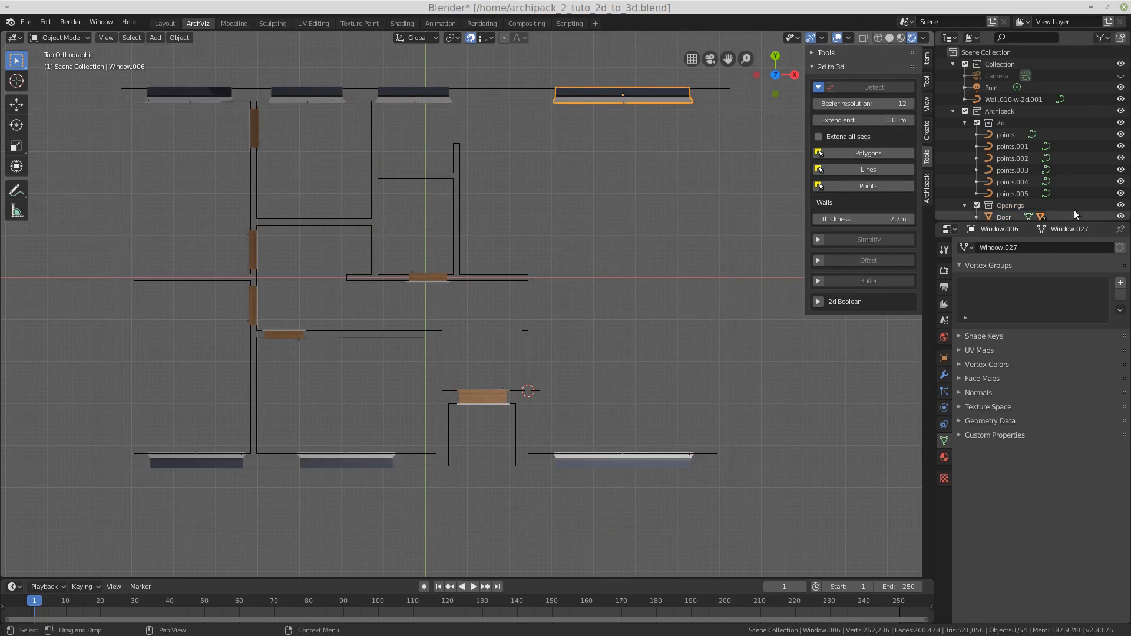
Hide the Openings collection, create walls from all detected polygons and finish the polygon selection.
{"action": "left_click", "coordinate": [1121, 207]}
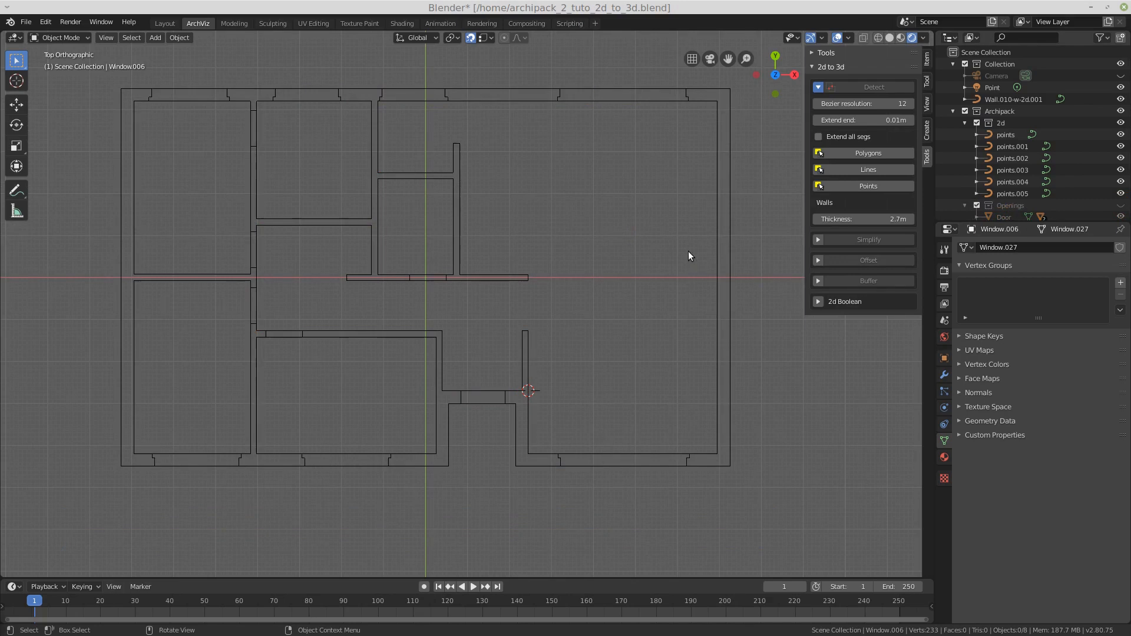
{"action": "left_click", "coordinate": [864, 154]}
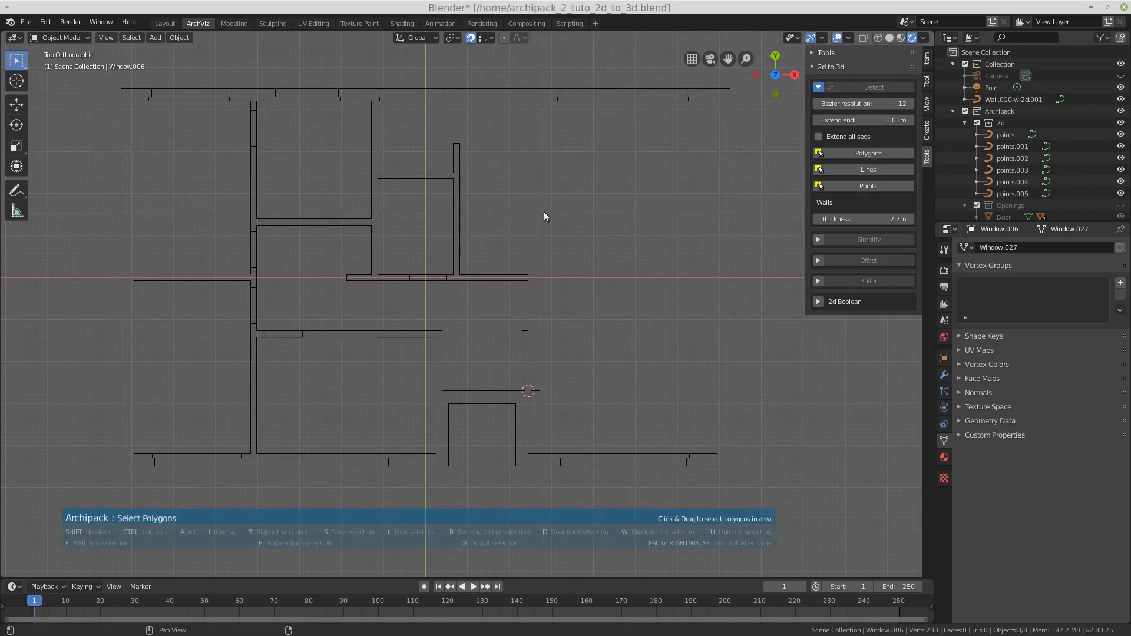
{"action": "mouse_move", "coordinate": [545, 211]}
{"action": "left_mouse_down"}
{"action": "mouse_move", "coordinate": [418, 227]}
{"action": "mouse_move", "coordinate": [318, 182]}
{"action": "mouse_move", "coordinate": [198, 298]}
{"action": "mouse_move", "coordinate": [267, 374]}
{"action": "mouse_move", "coordinate": [483, 352]}
{"action": "mouse_move", "coordinate": [609, 278]}
{"action": "mouse_move", "coordinate": [581, 284]}
{"action": "left_mouse_up"}
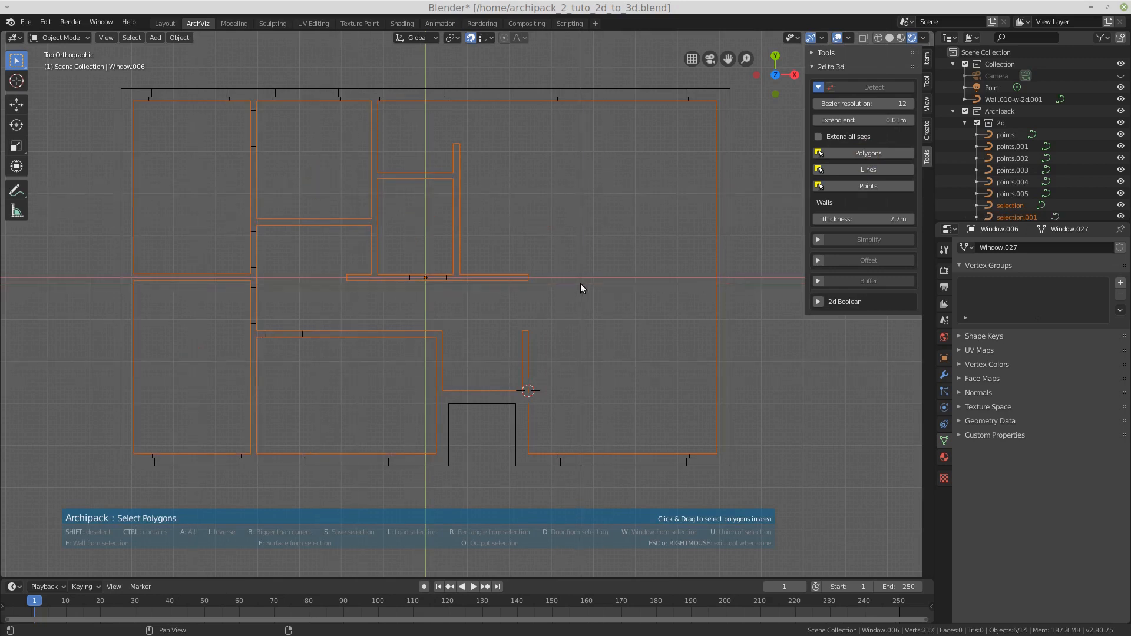
{"action": "key", "text": "a"}
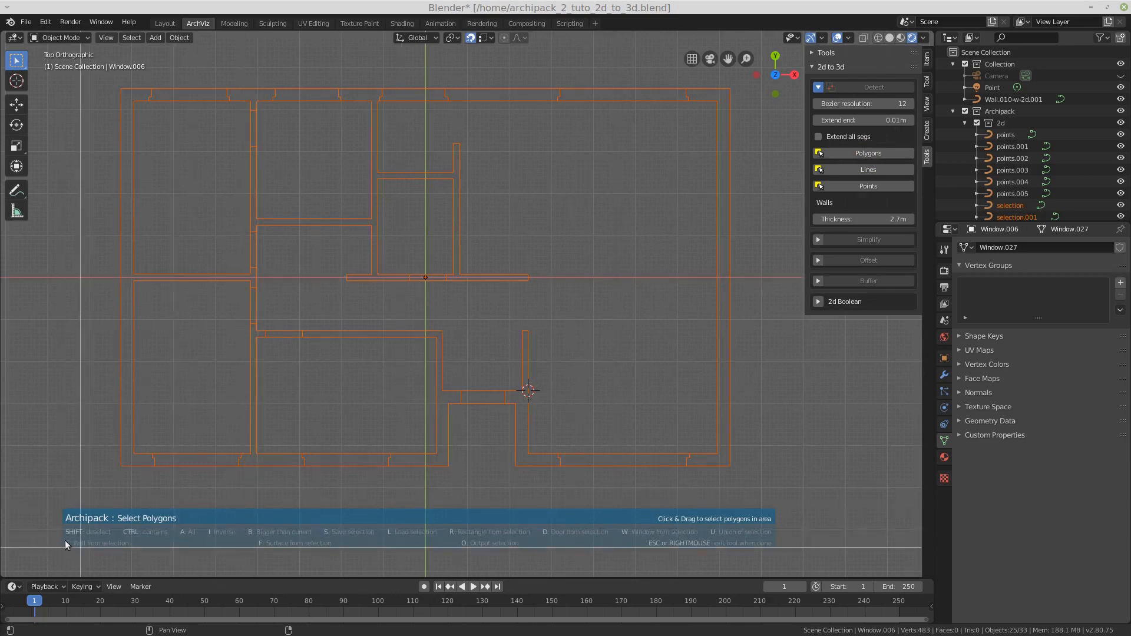
{"action": "key", "text": "e"}
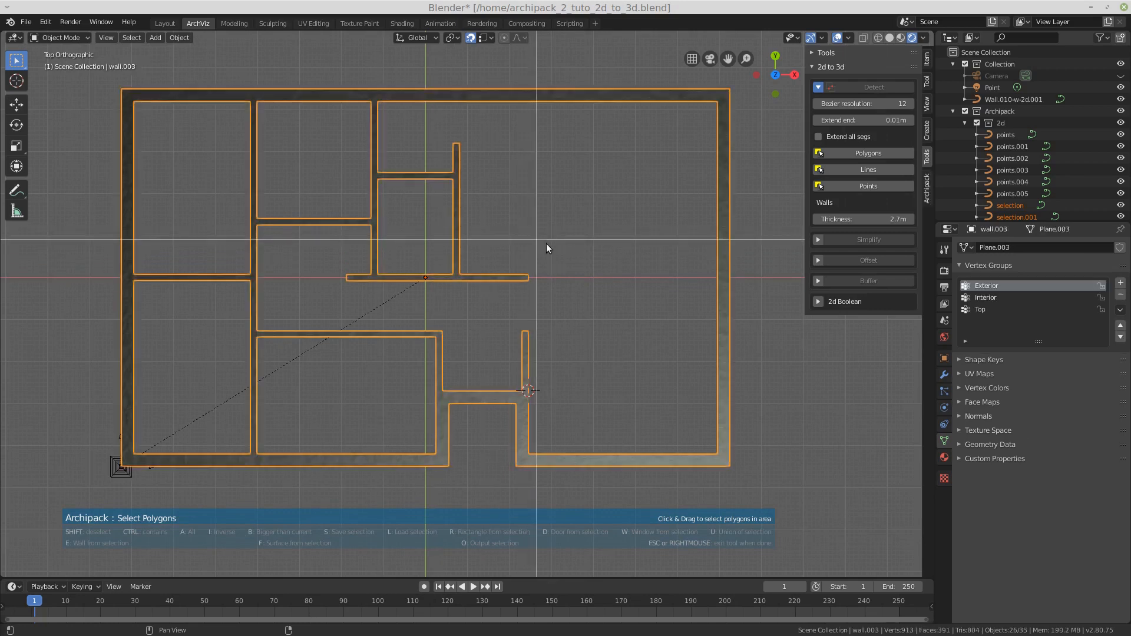
{"action": "middle_click_drag", "start_coordinate": [645, 330], "coordinate": [628, 305]}
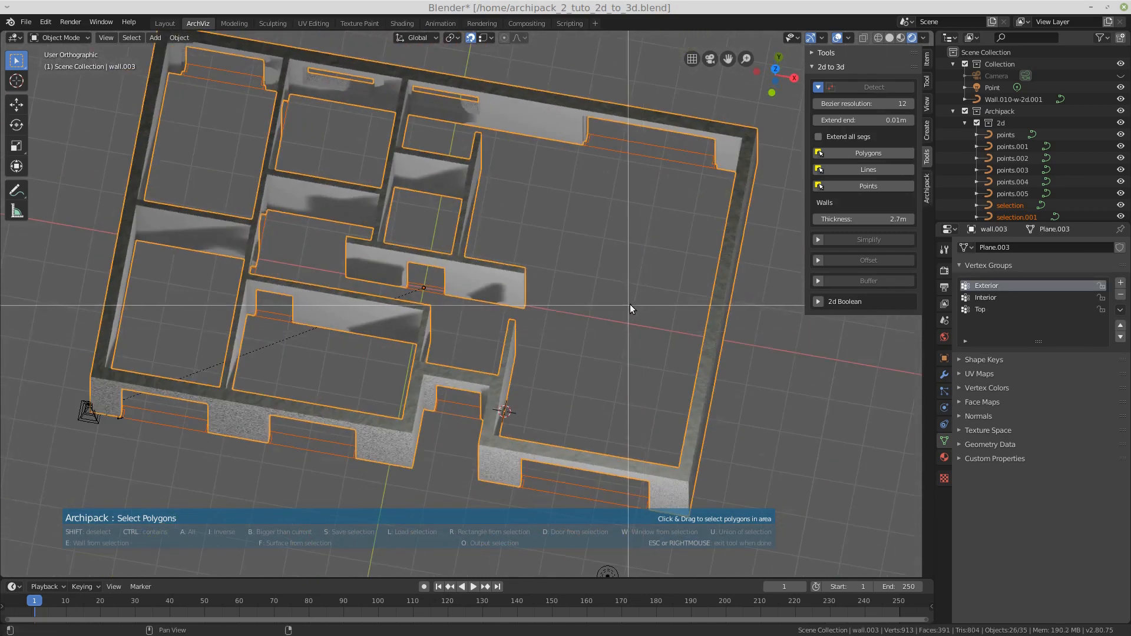
{"action": "right_click", "coordinate": [708, 200]}
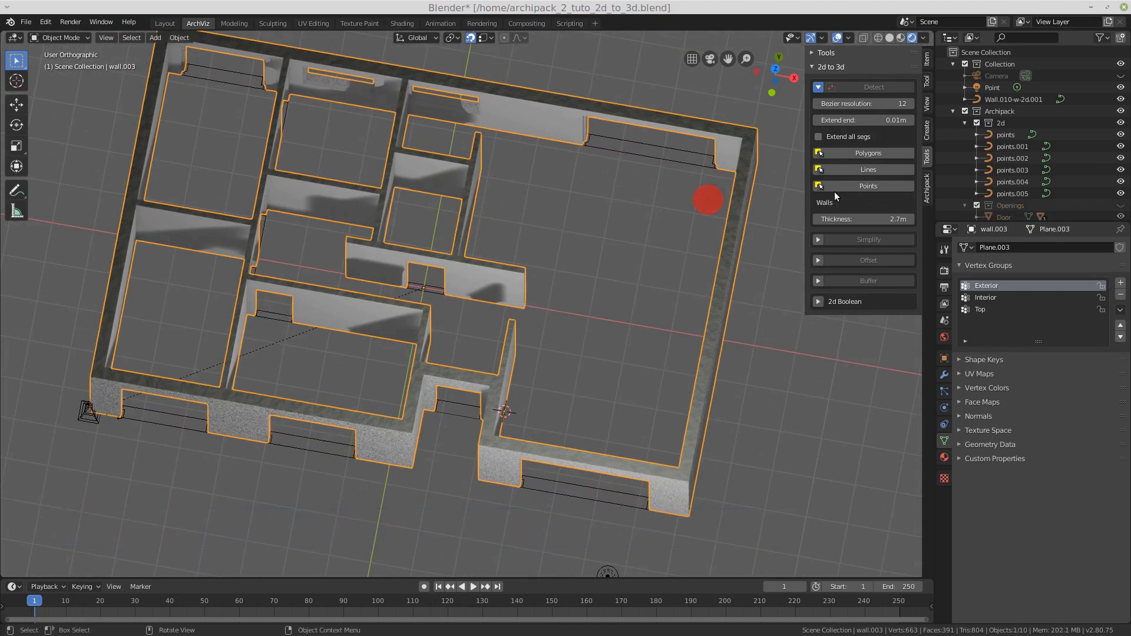
Hide the Walls collection and restart polygon selection in top view with no polygons selected.
{"action": "left_click", "coordinate": [965, 123]}
{"action": "left_click", "coordinate": [964, 136]}
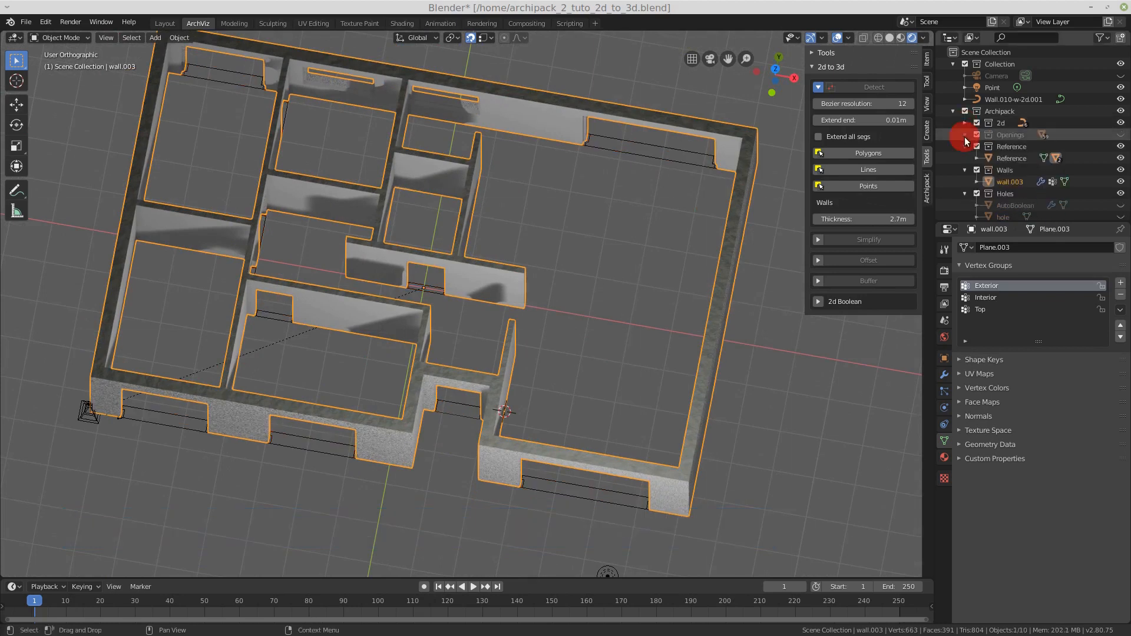
{"action": "left_click", "coordinate": [1120, 169]}
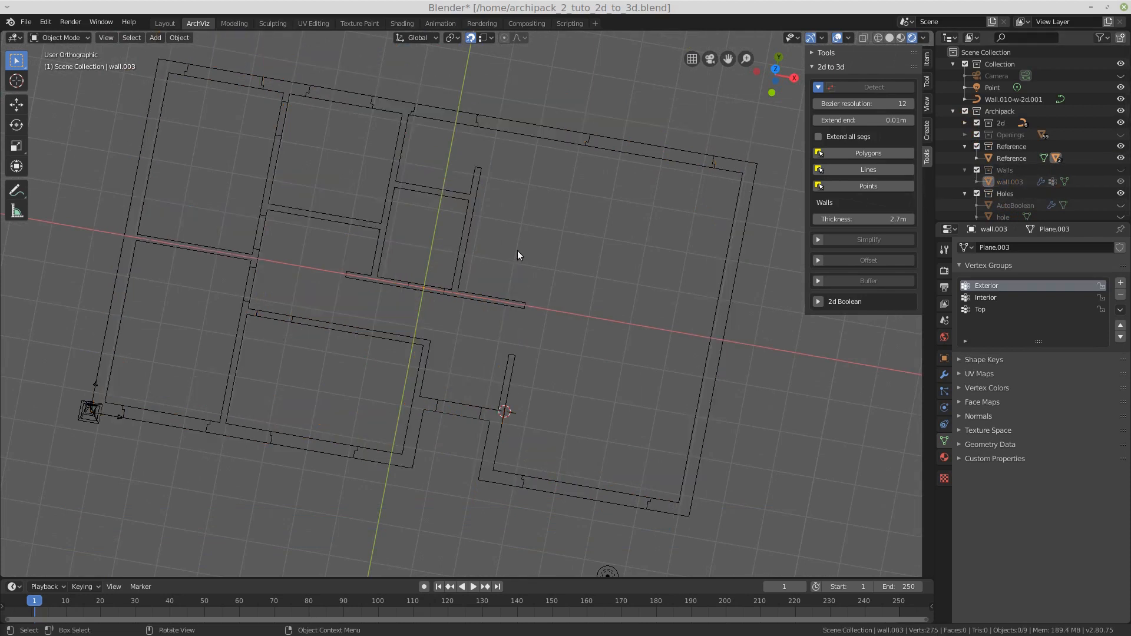
{"action": "key", "text": "KP_7"}
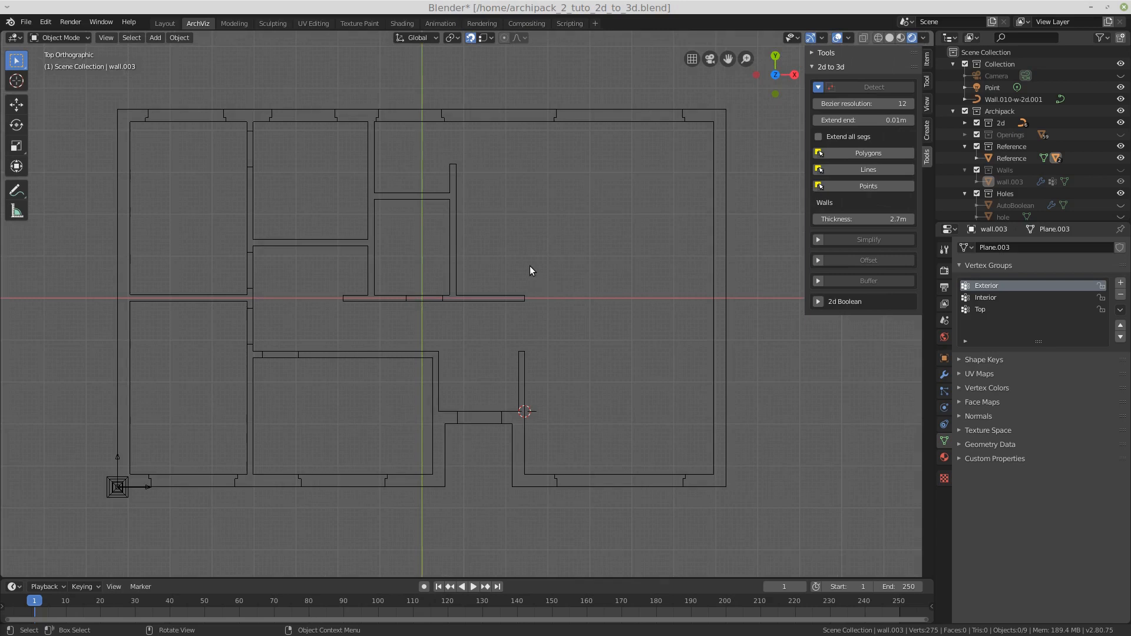
{"action": "left_click", "coordinate": [868, 154]}
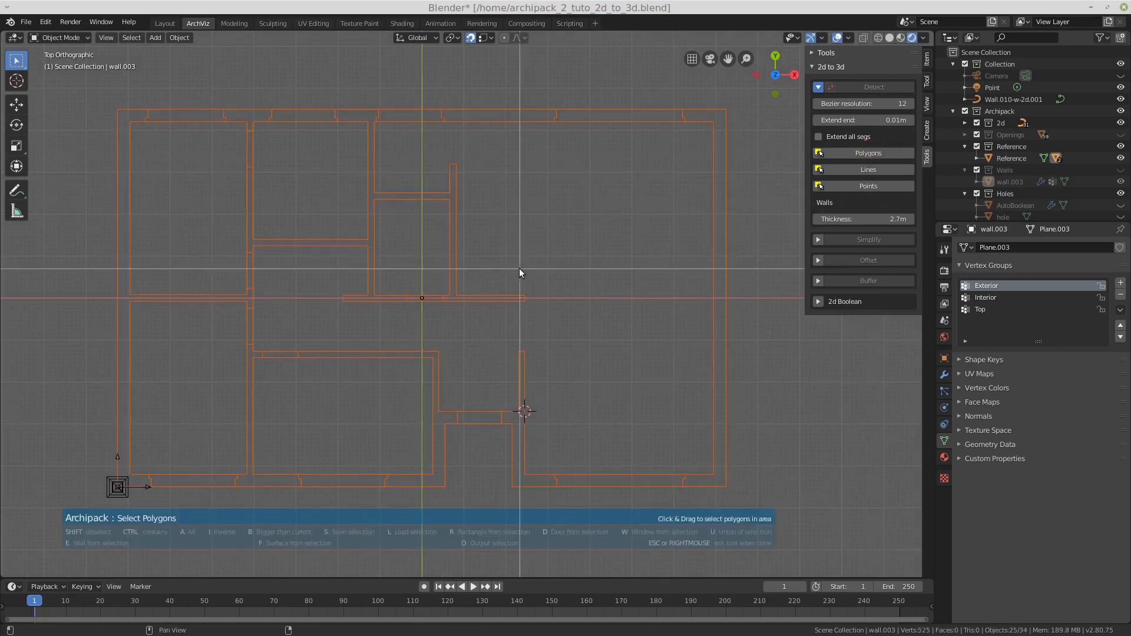
{"action": "key", "text": "a"}
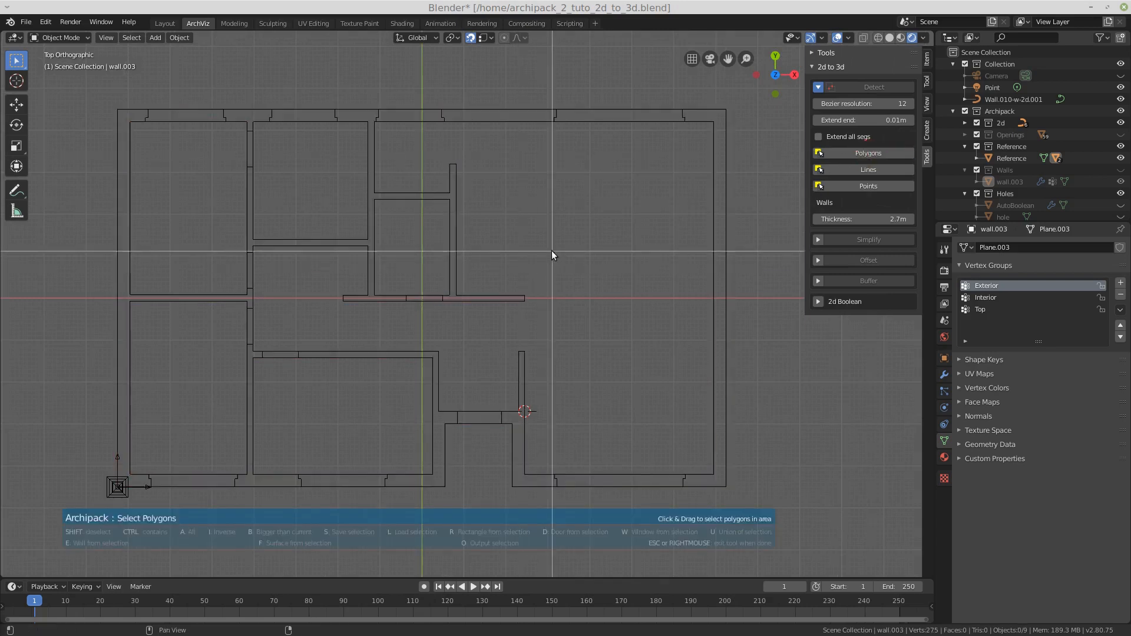
Union the large living area polygon with the four door opening polygons bordering it, excluding the entrance, and clear the used selection.
{"action": "left_click", "coordinate": [553, 249]}
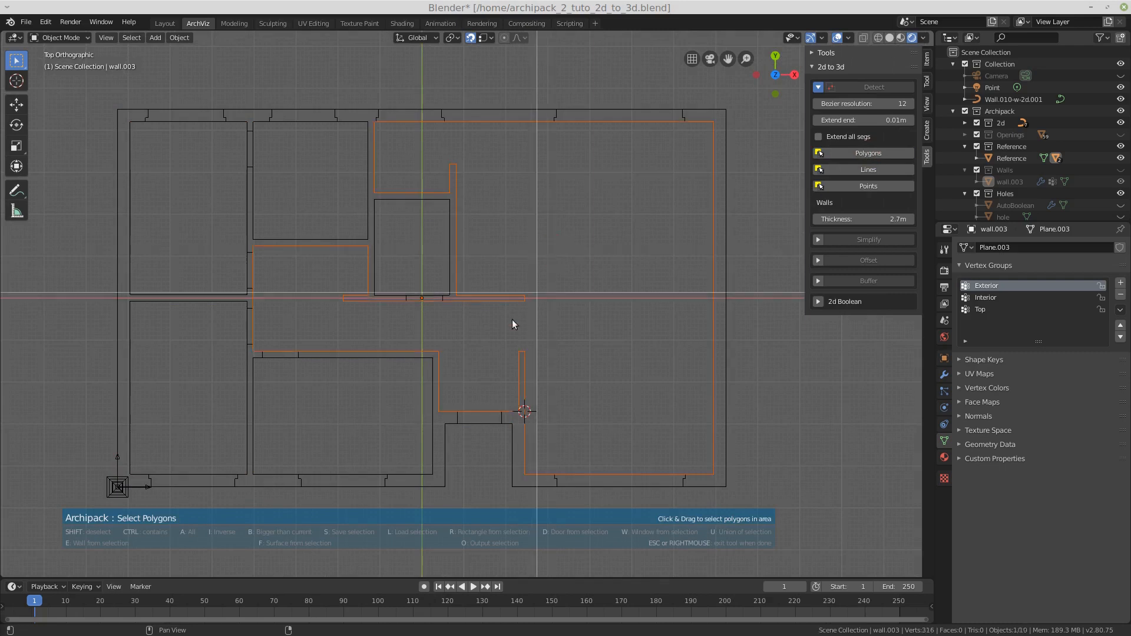
{"action": "left_click", "coordinate": [436, 300]}
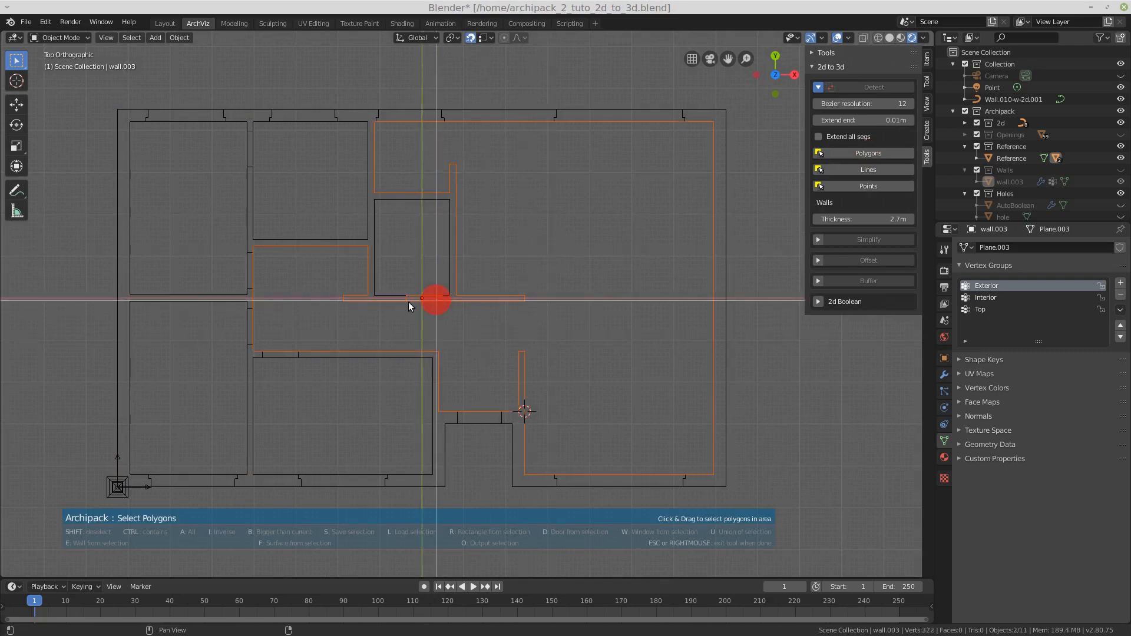
{"action": "left_click", "coordinate": [252, 271]}
{"action": "left_click", "coordinate": [248, 331]}
{"action": "left_click", "coordinate": [284, 355]}
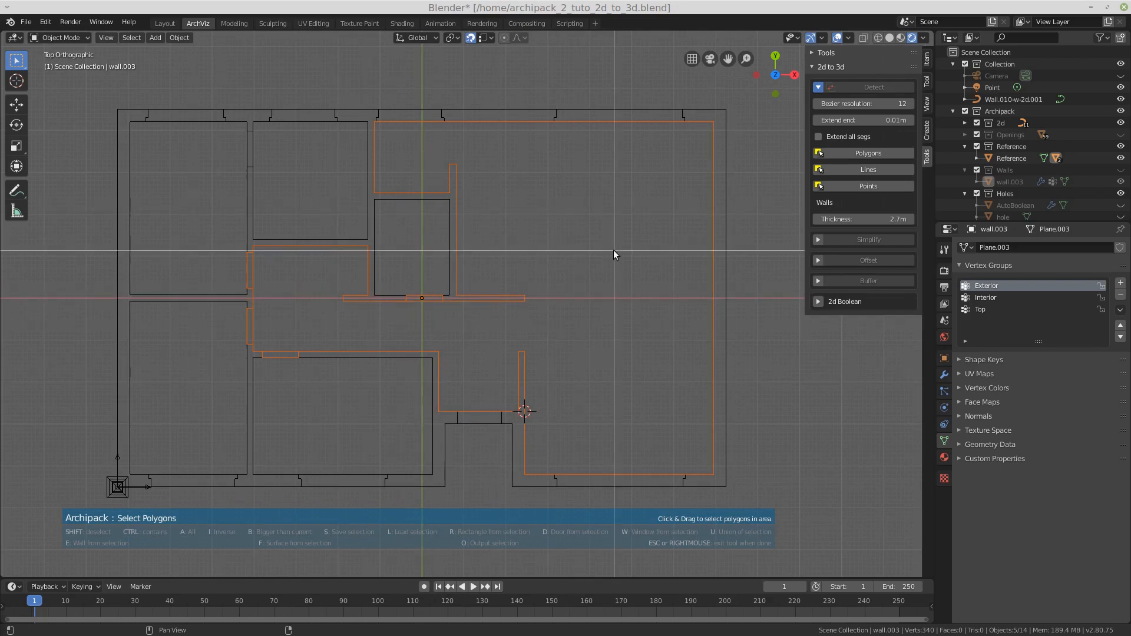
{"action": "key", "text": "u"}
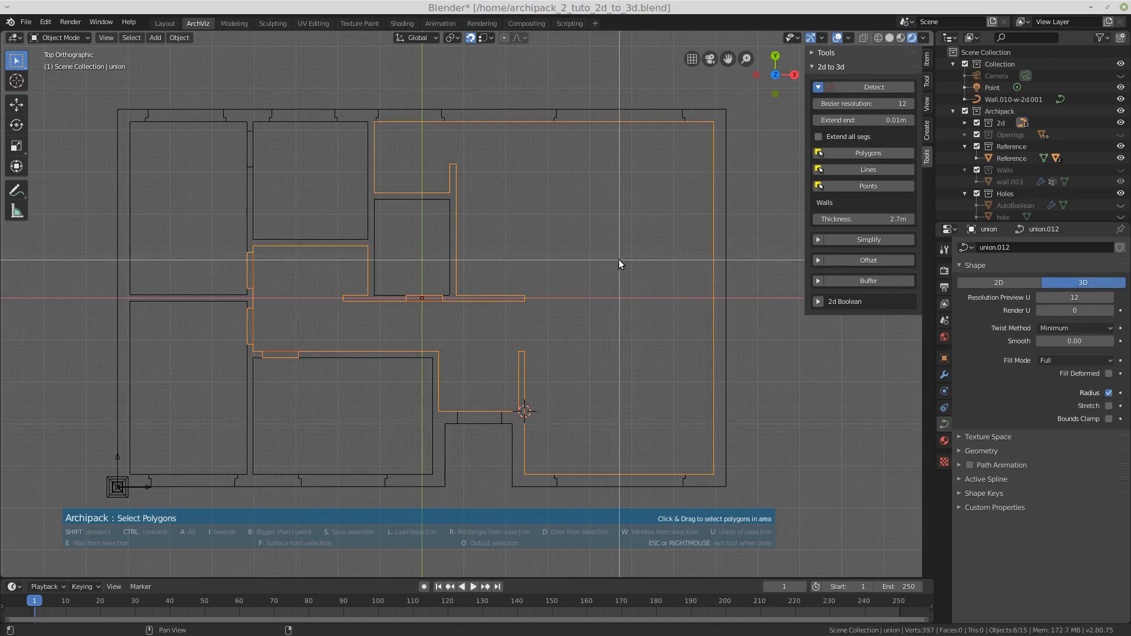
{"action": "key", "text": "Delete"}
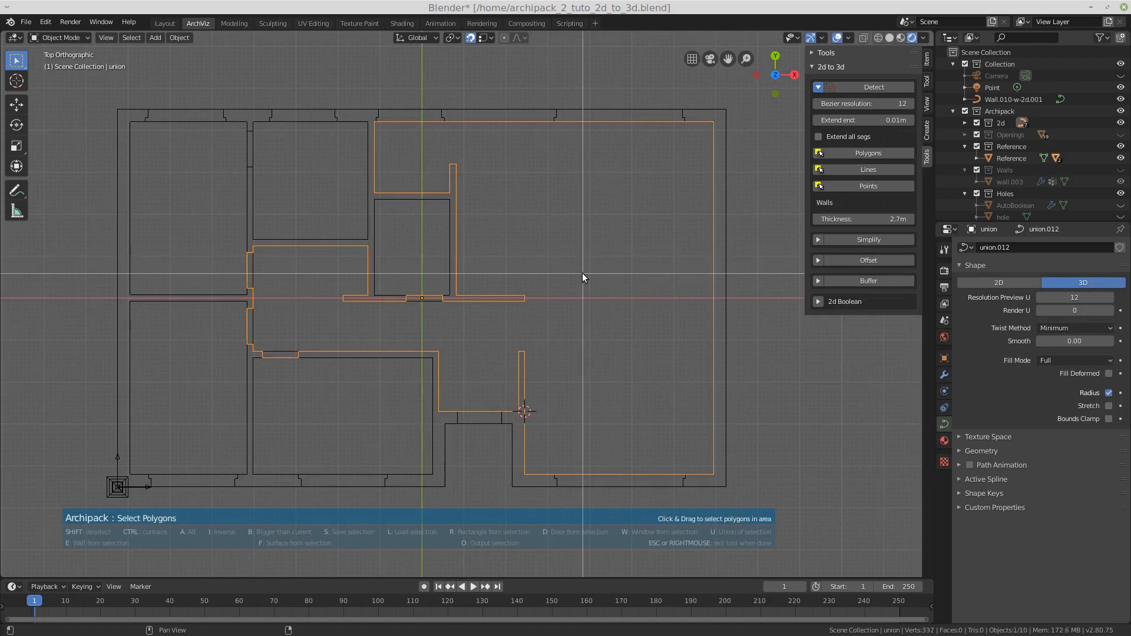
Union the lower middle, lower left and upper left rooms with the door opening between the two upper rooms.
{"action": "left_click", "coordinate": [298, 426]}
{"action": "left_click", "coordinate": [187, 386]}
{"action": "left_click", "coordinate": [214, 182]}
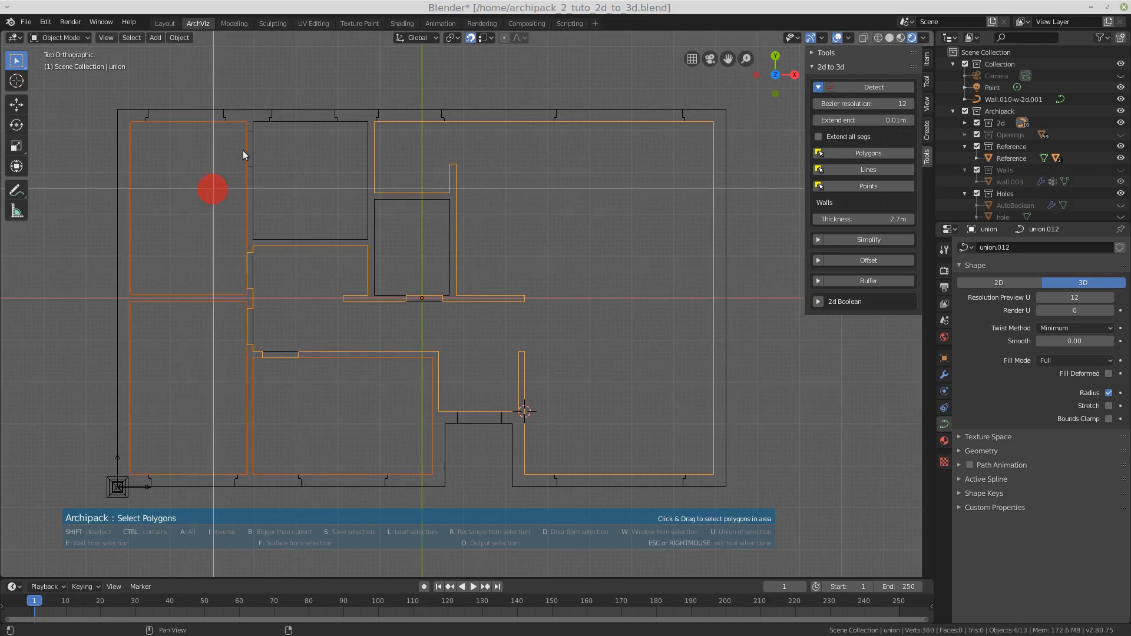
{"action": "left_click", "coordinate": [250, 148]}
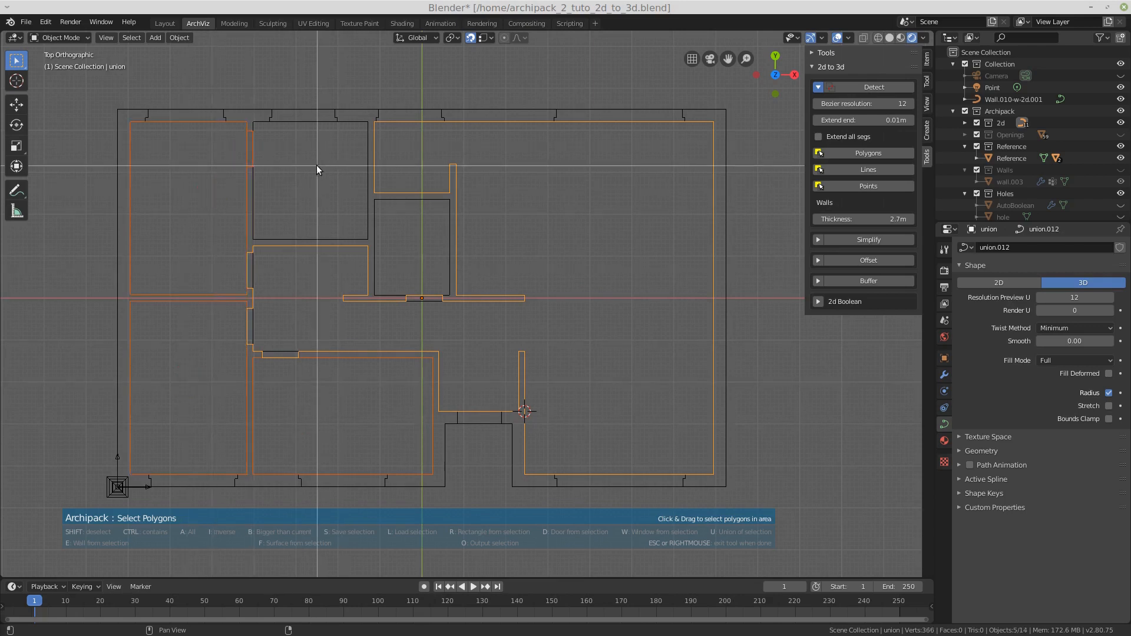
{"action": "key", "text": "u"}
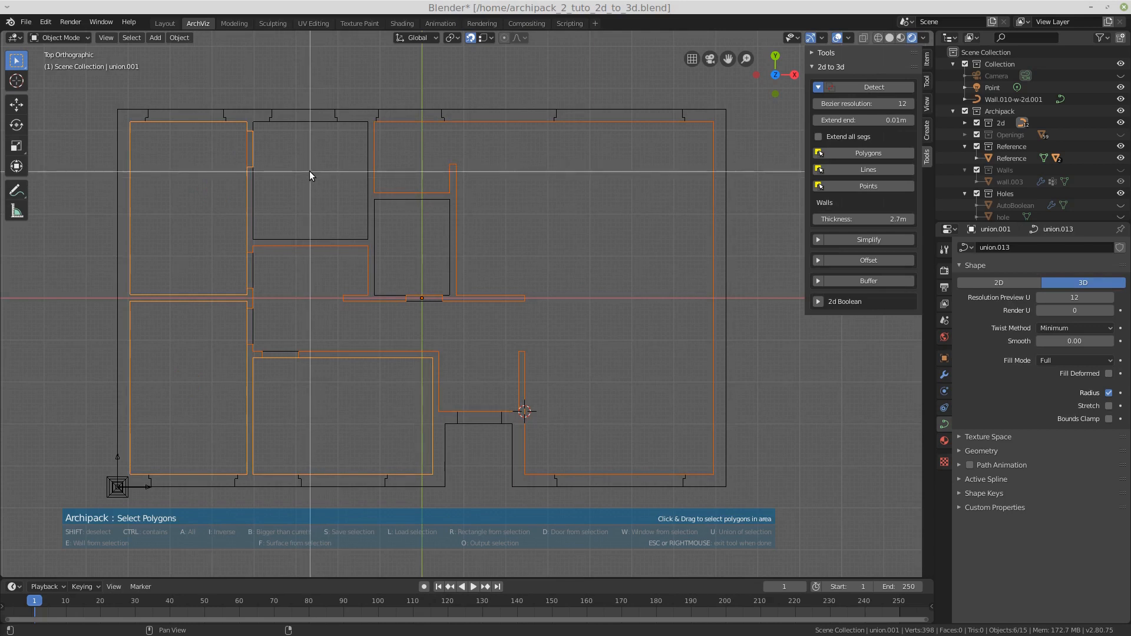
Union the upper middle room with the small room beside it and finish the polygon selection.
{"action": "left_click", "coordinate": [324, 186]}
{"action": "left_click", "coordinate": [418, 231]}
{"action": "key", "text": "u"}
{"action": "key", "text": "Escape"}
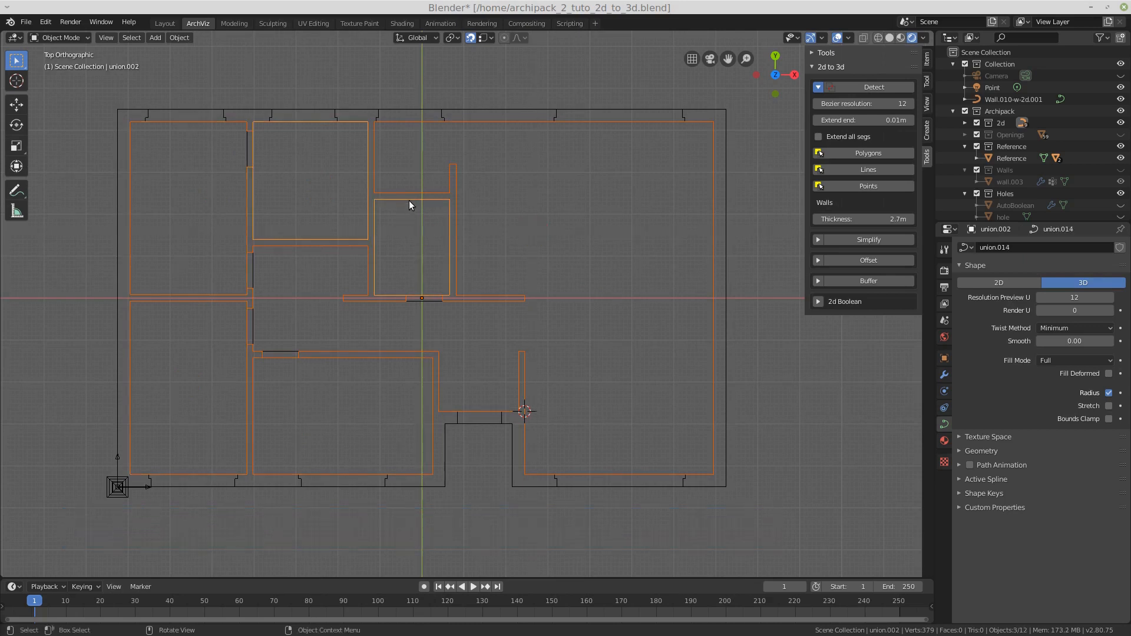
Inspect the control points of the union curve from the 2d collection.
{"action": "left_click", "coordinate": [963, 123]}
{"action": "scroll", "coordinate": [989, 141], "scroll_direction": "down", "scroll_amount": 3}
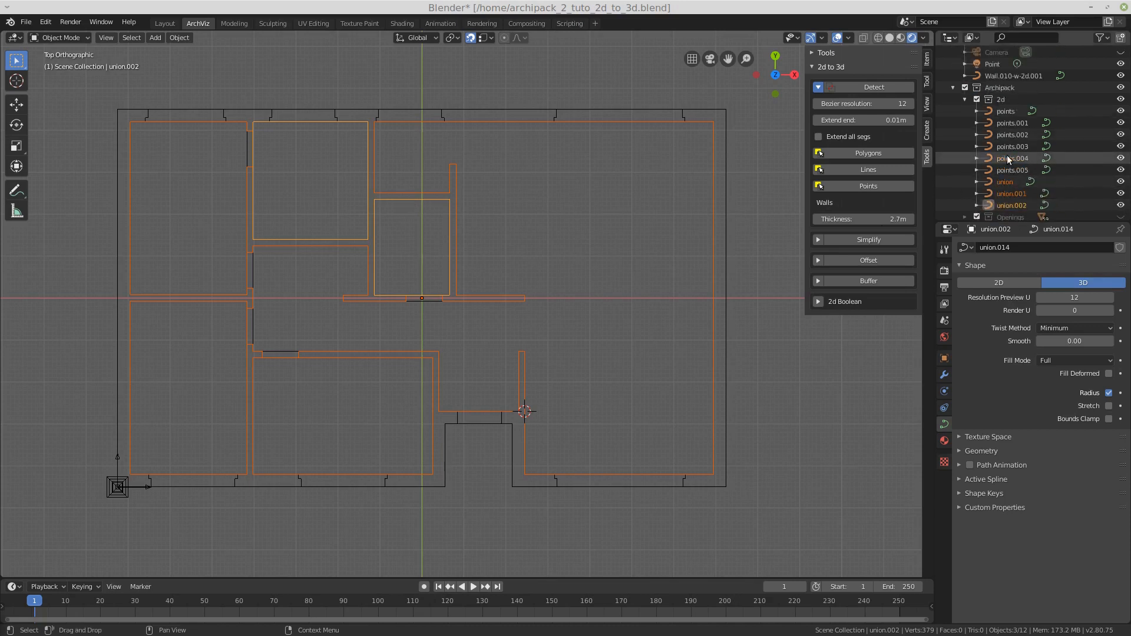
{"action": "left_click", "coordinate": [1005, 159]}
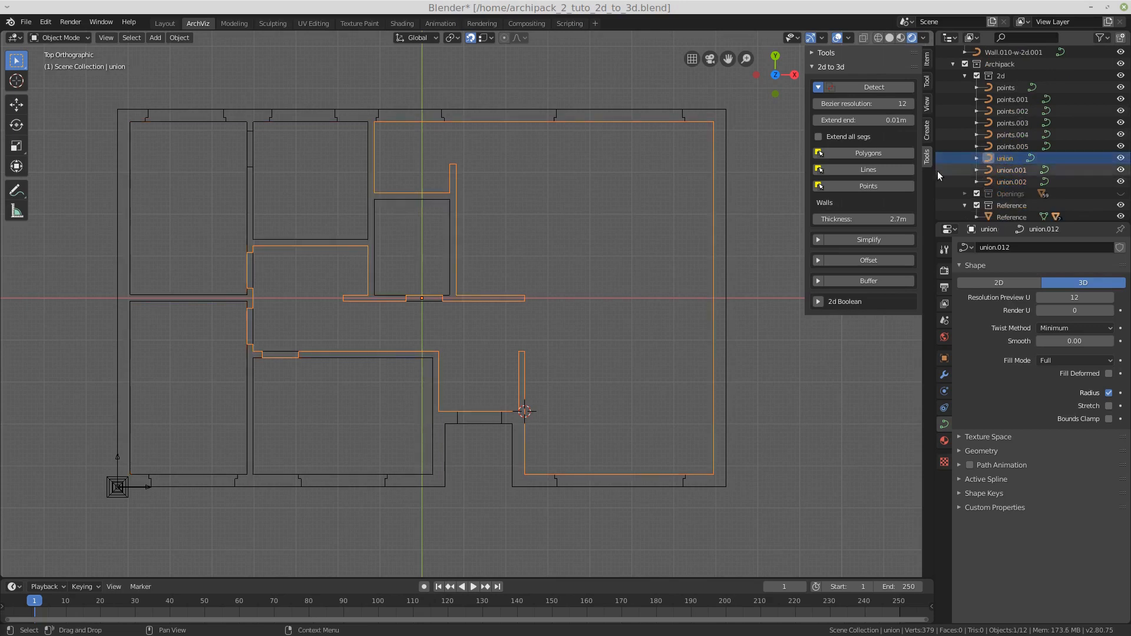
{"action": "key", "text": "Tab"}
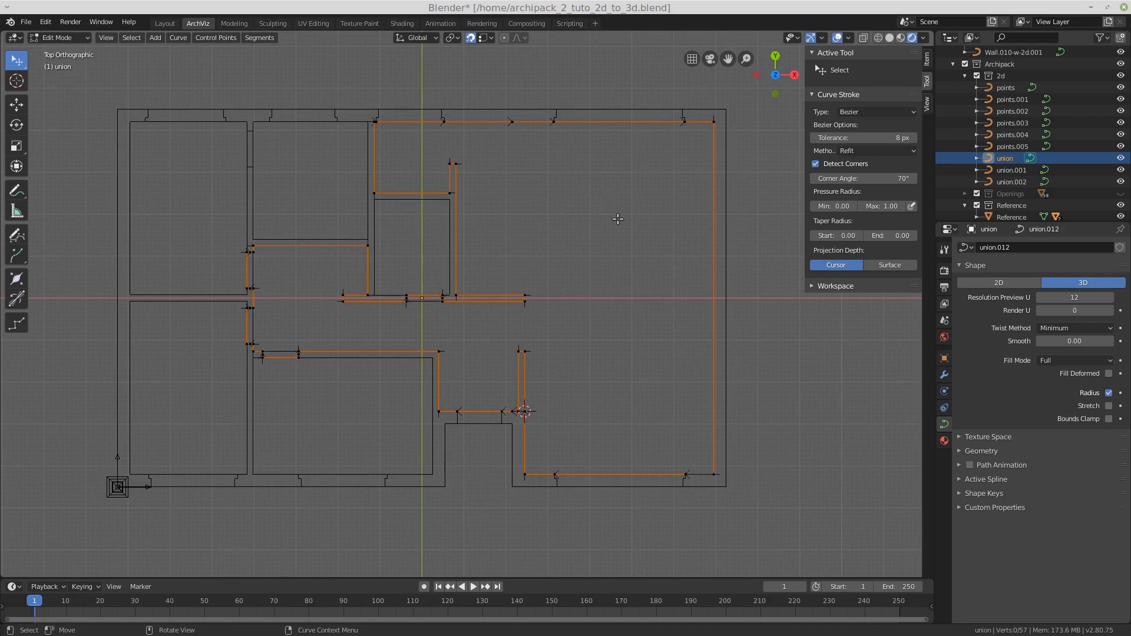
{"action": "key", "text": "Tab"}
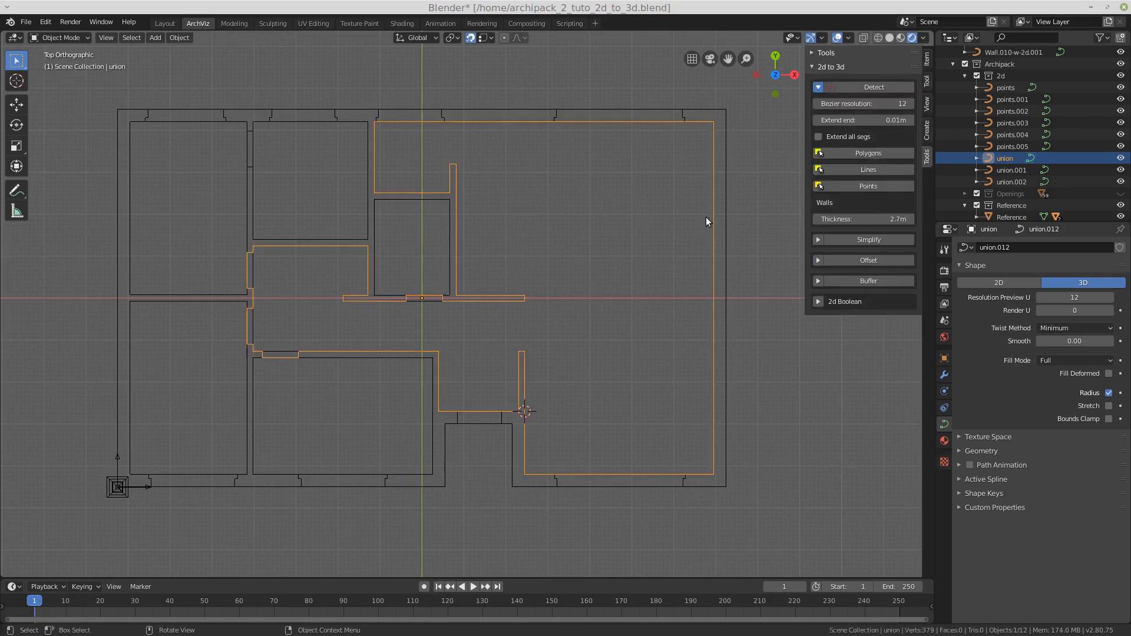
Simplify the union curve and check the control points of the simplified copy.
{"action": "left_click", "coordinate": [862, 241]}
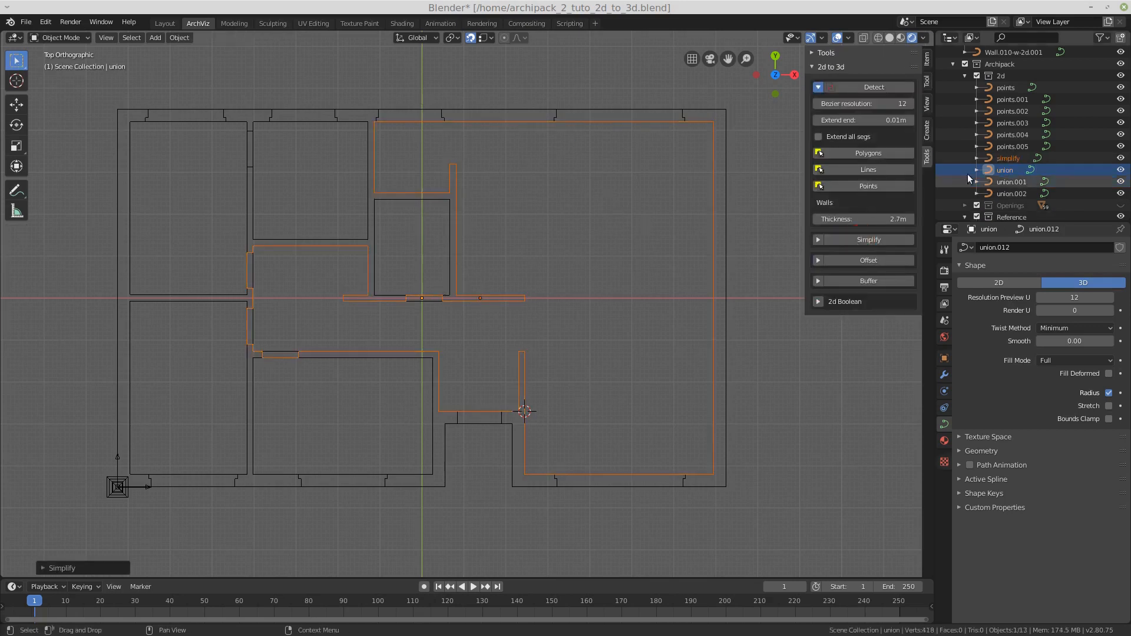
{"action": "left_click", "coordinate": [1008, 158]}
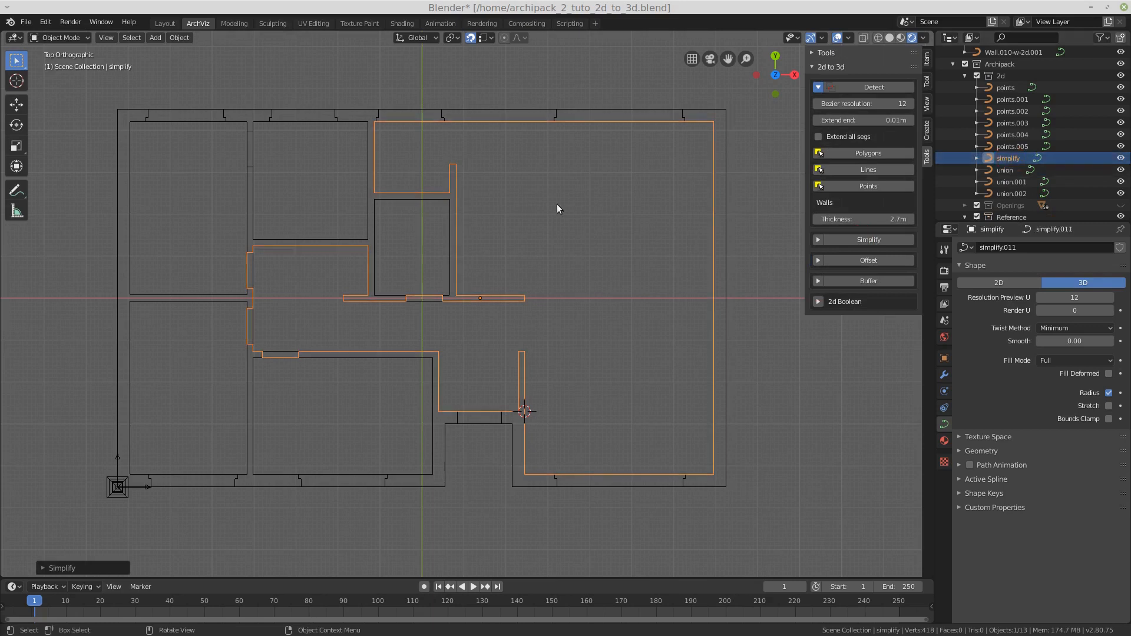
{"action": "key", "text": "Tab"}
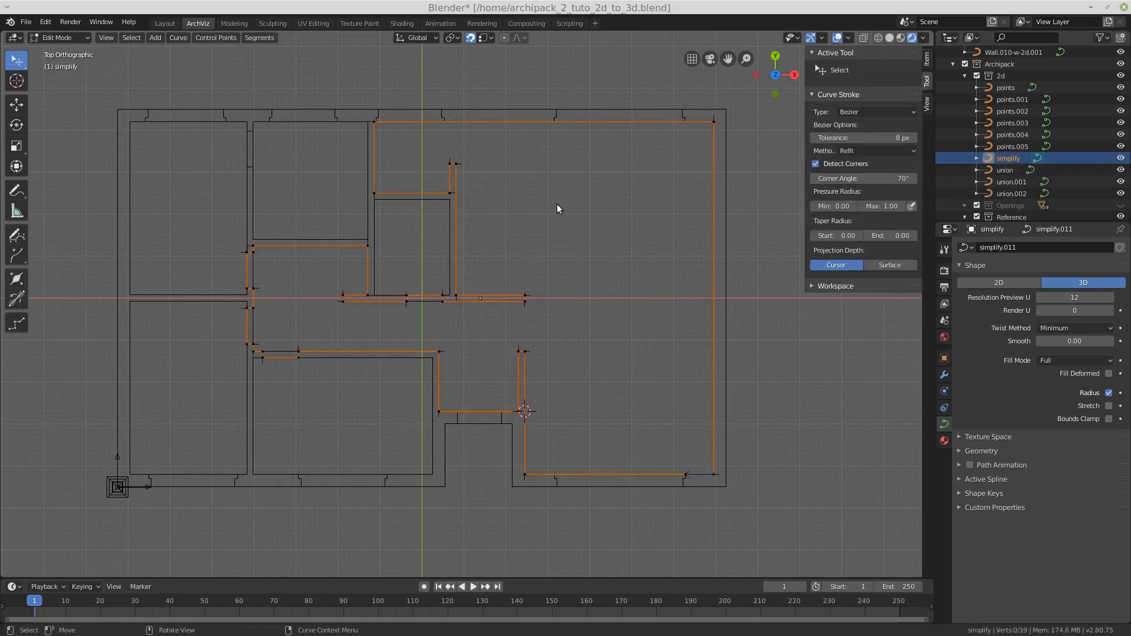
{"action": "key", "text": "Tab"}
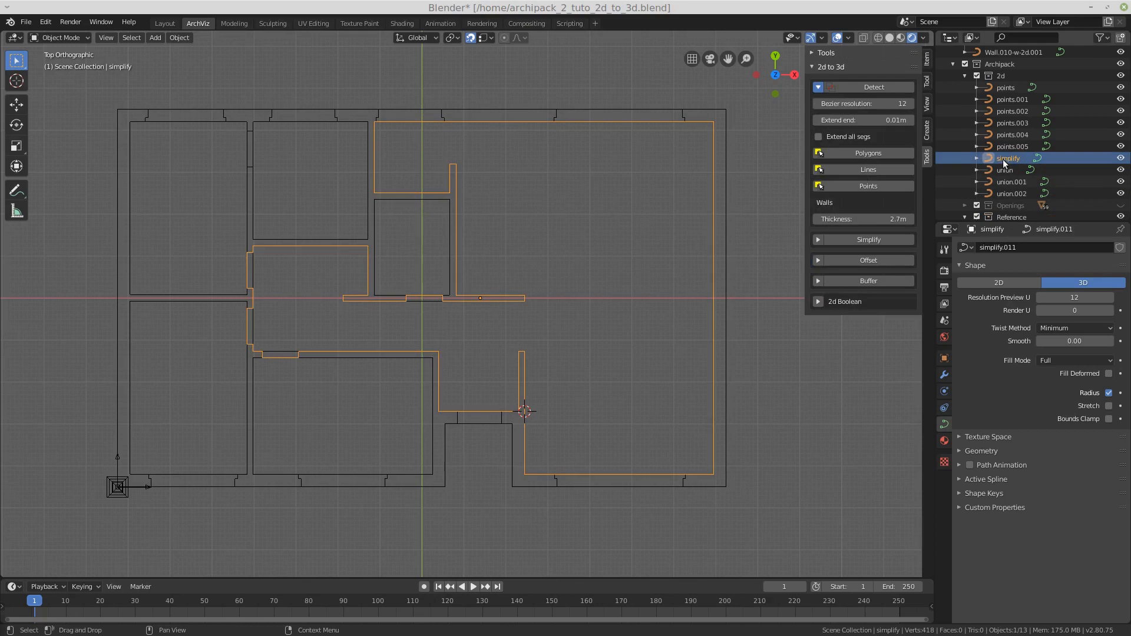
Simplify the union.001 and union.002 curves one after the other and clear the object selection.
{"action": "left_click", "coordinate": [1008, 182]}
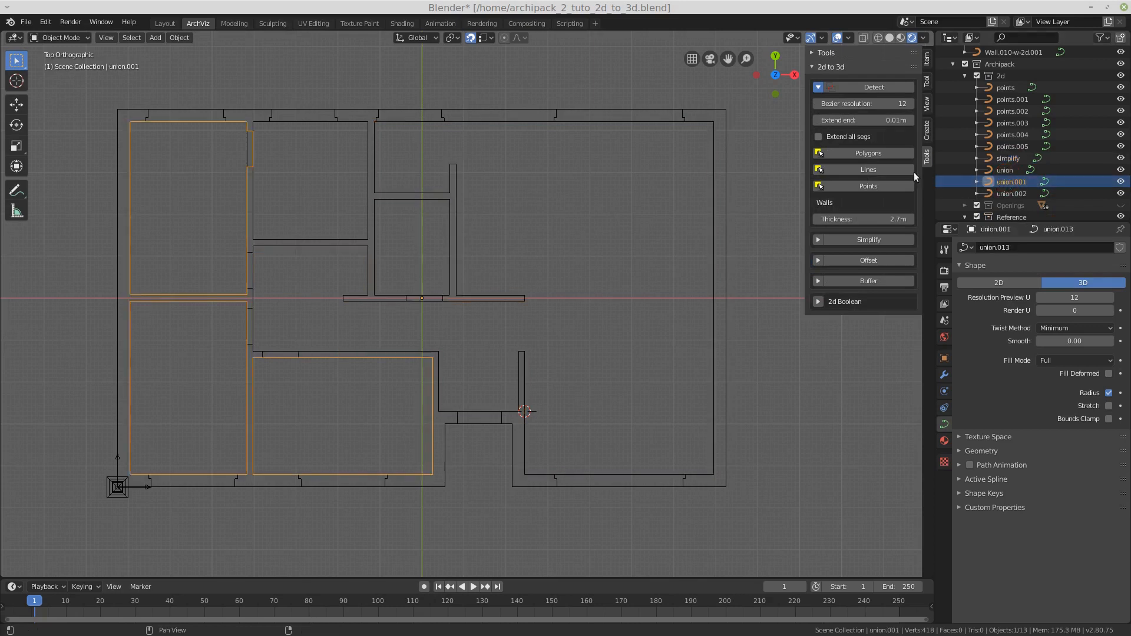
{"action": "left_click", "coordinate": [873, 240]}
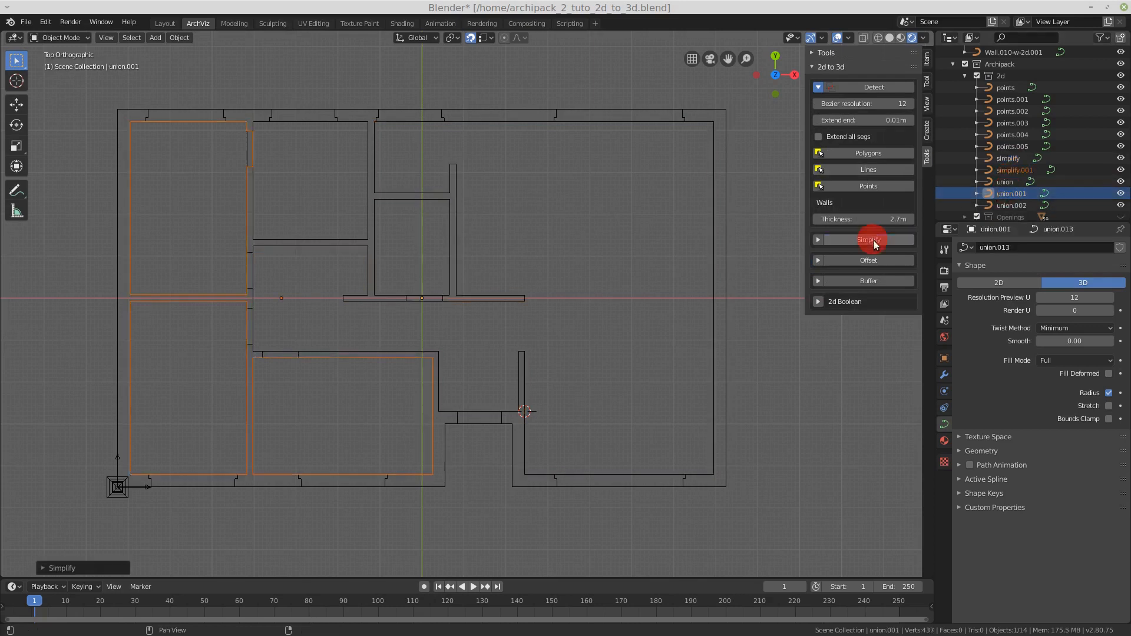
{"action": "left_click", "coordinate": [1011, 204]}
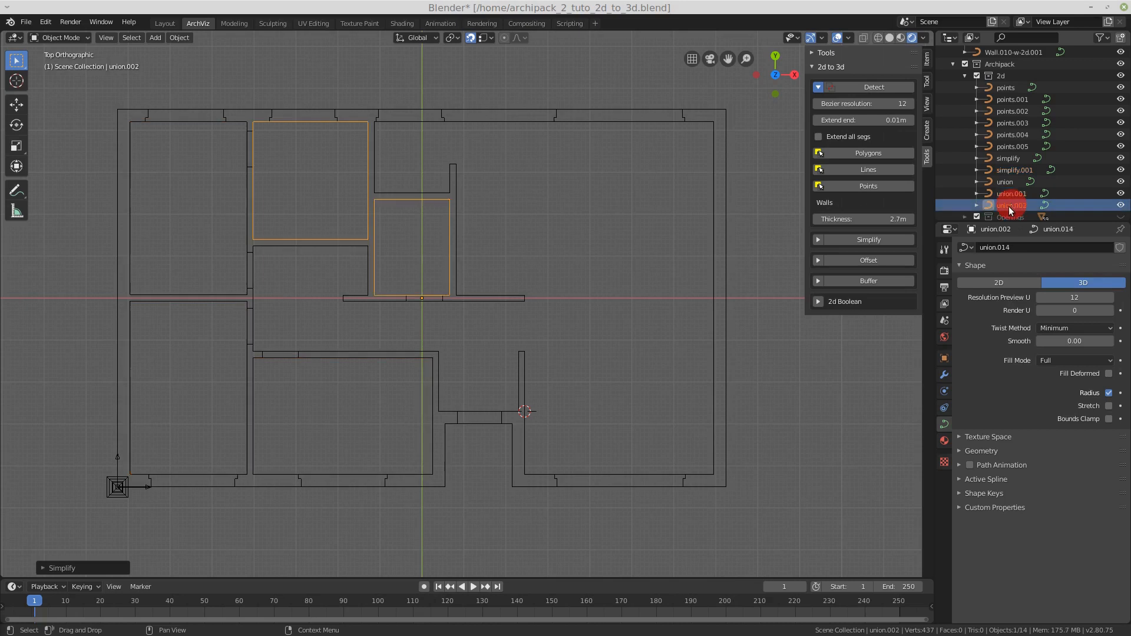
{"action": "left_click", "coordinate": [885, 238]}
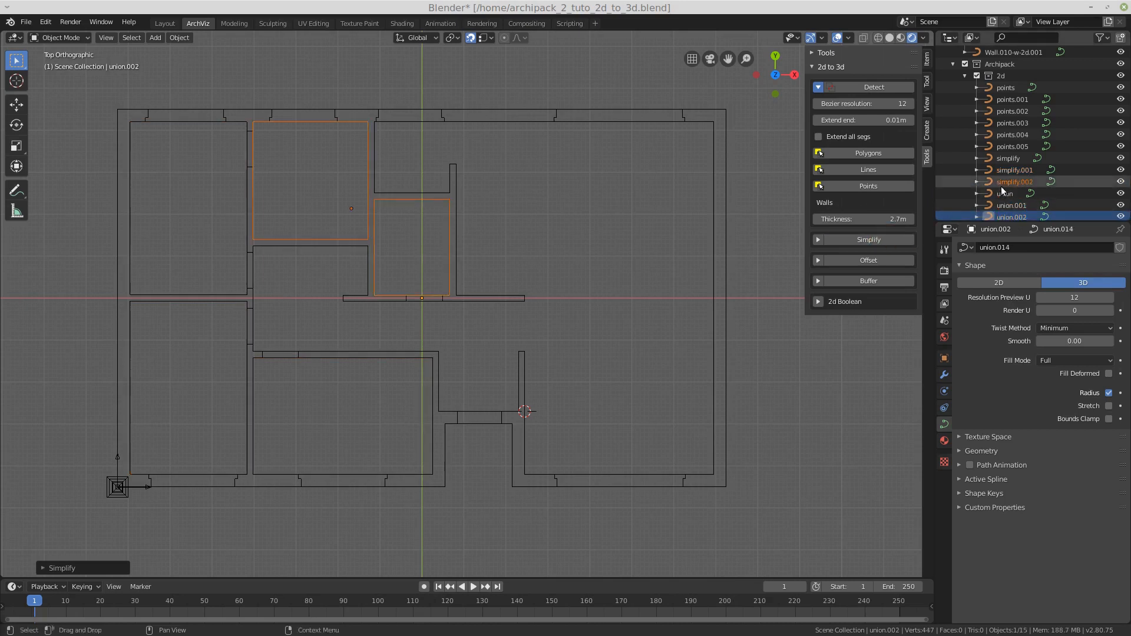
{"action": "left_click", "coordinate": [535, 229]}
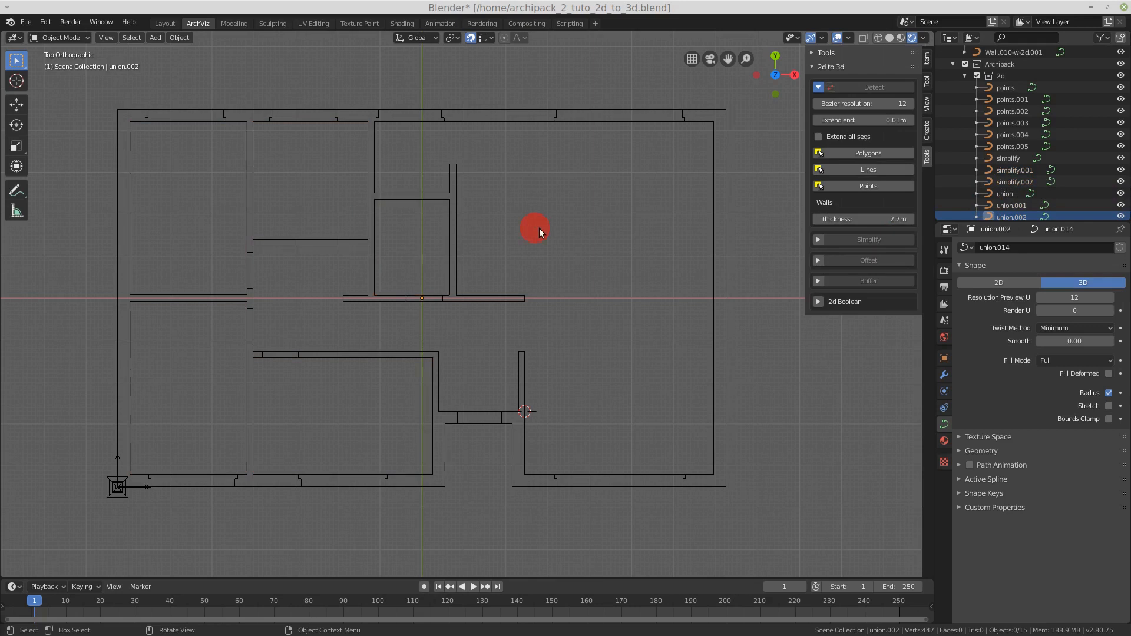
Begin a line selection with the large right room's inner wall lines, its upper edge and the short upper partition.
{"action": "left_click", "coordinate": [871, 170]}
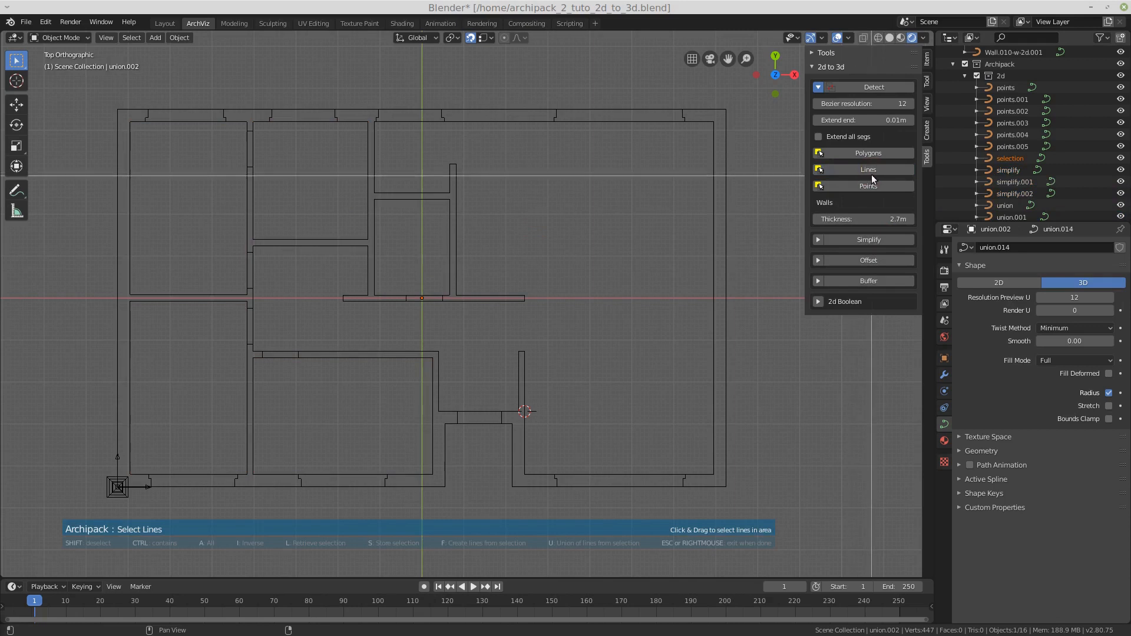
{"action": "left_click_drag", "start_coordinate": [705, 117], "coordinate": [716, 135]}
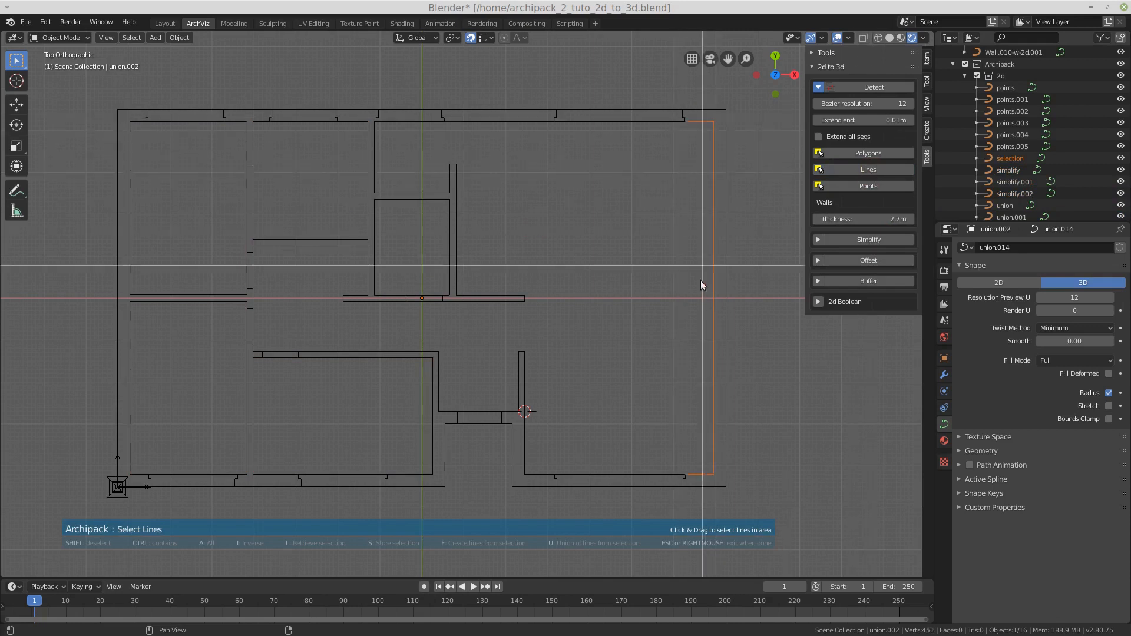
{"action": "left_click", "coordinate": [475, 115]}
{"action": "left_click", "coordinate": [475, 116]}
{"action": "left_click", "coordinate": [400, 119]}
{"action": "left_click_drag", "start_coordinate": [440, 155], "coordinate": [468, 170]}
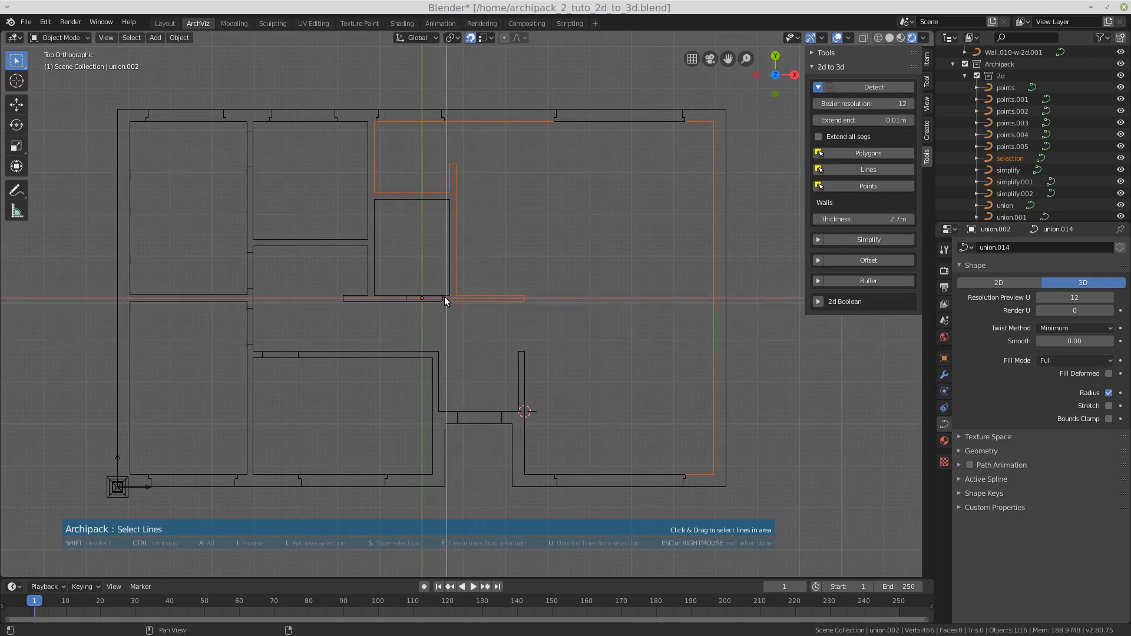
Add the central partition, the walls between the left rooms, the lower middle room and the short lower right partition to the line selection.
{"action": "left_click_drag", "start_coordinate": [330, 282], "coordinate": [352, 301]}
{"action": "left_click_drag", "start_coordinate": [262, 294], "coordinate": [225, 302]}
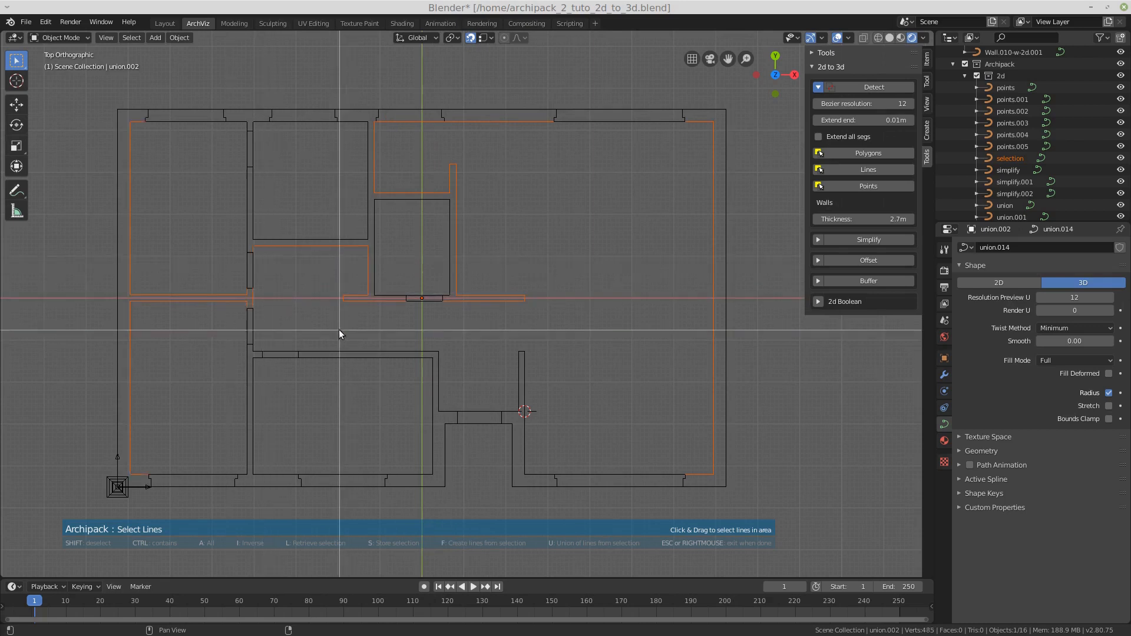
{"action": "left_click_drag", "start_coordinate": [230, 351], "coordinate": [259, 369]}
{"action": "left_click_drag", "start_coordinate": [421, 349], "coordinate": [456, 369]}
{"action": "left_click_drag", "start_coordinate": [497, 336], "coordinate": [559, 377]}
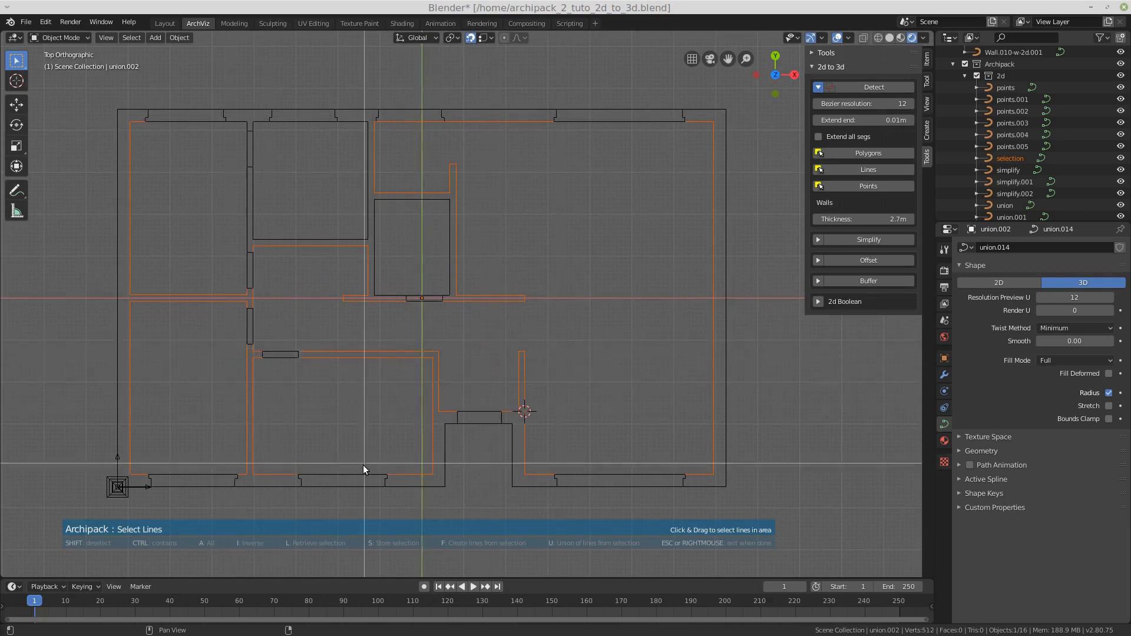
Add the remaining lower and upper left wall lines at the openings, save the line selection as a curve and finish selecting lines.
{"action": "left_click", "coordinate": [334, 470]}
{"action": "left_click_drag", "start_coordinate": [344, 478], "coordinate": [344, 479]}
{"action": "left_click", "coordinate": [181, 466]}
{"action": "left_click_drag", "start_coordinate": [206, 478], "coordinate": [206, 478]}
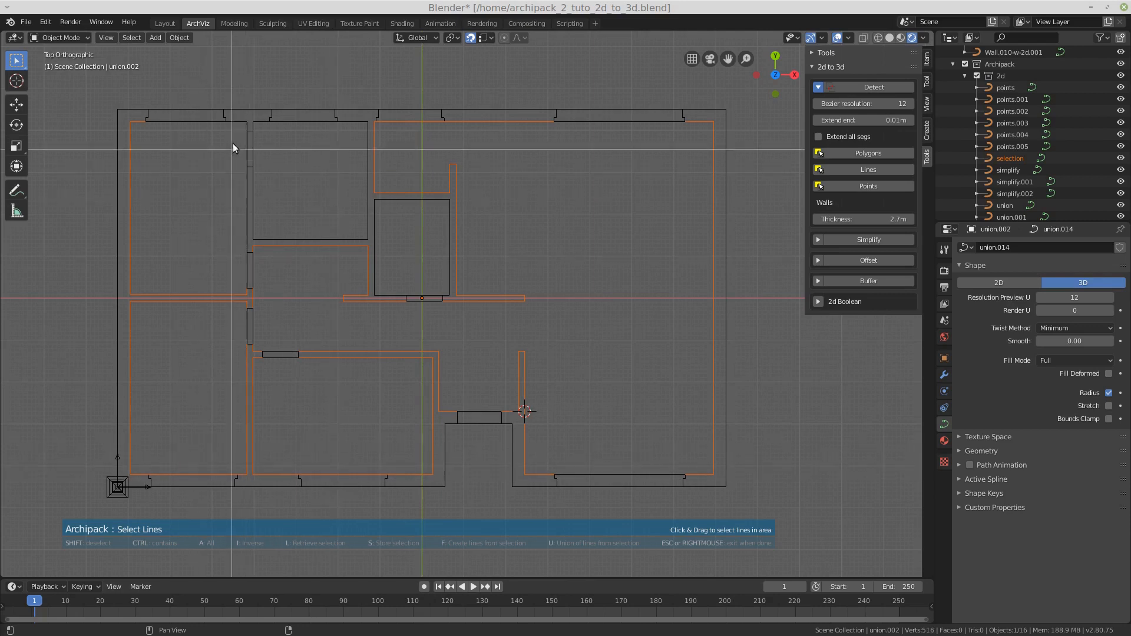
{"action": "left_click_drag", "start_coordinate": [242, 116], "coordinate": [246, 123]}
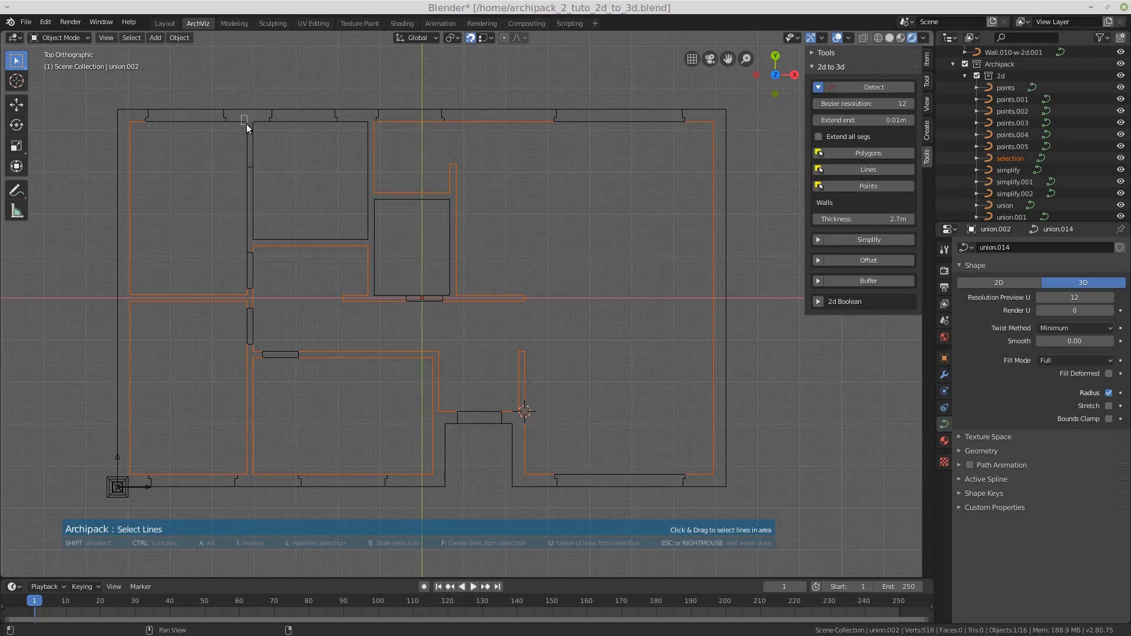
{"action": "left_click_drag", "start_coordinate": [241, 206], "coordinate": [249, 217]}
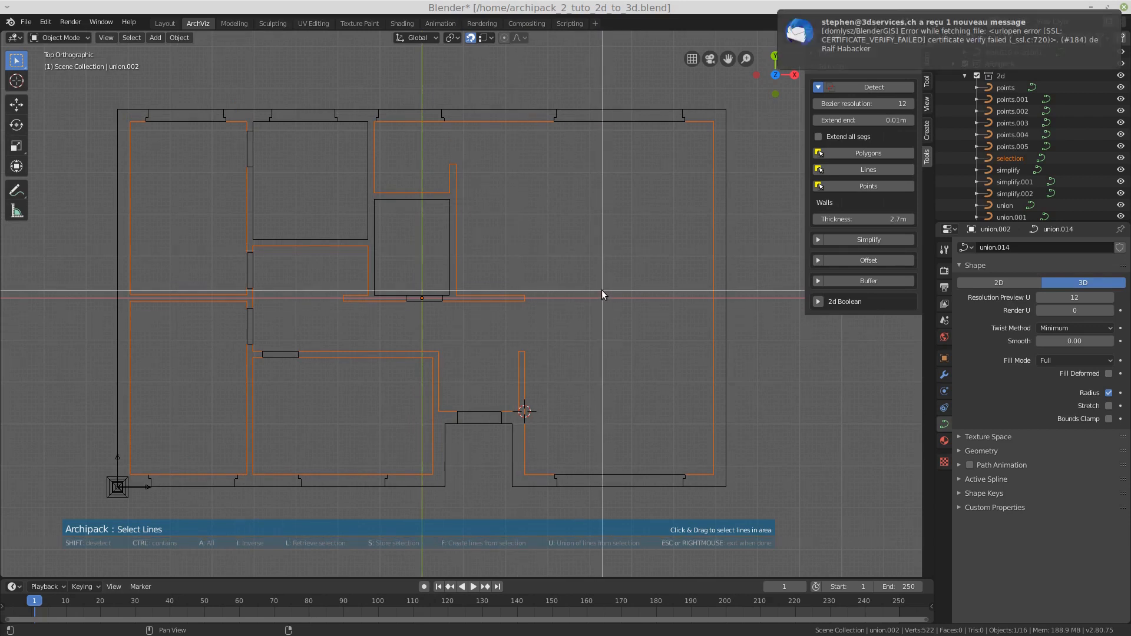
{"action": "key", "text": "s"}
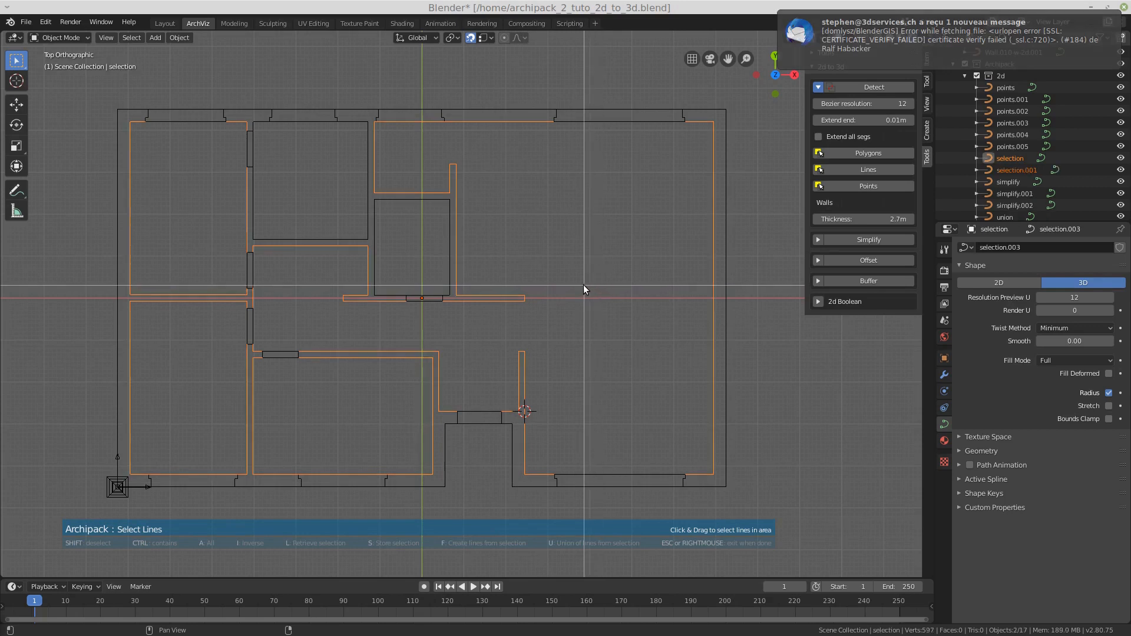
{"action": "right_click", "coordinate": [583, 284]}
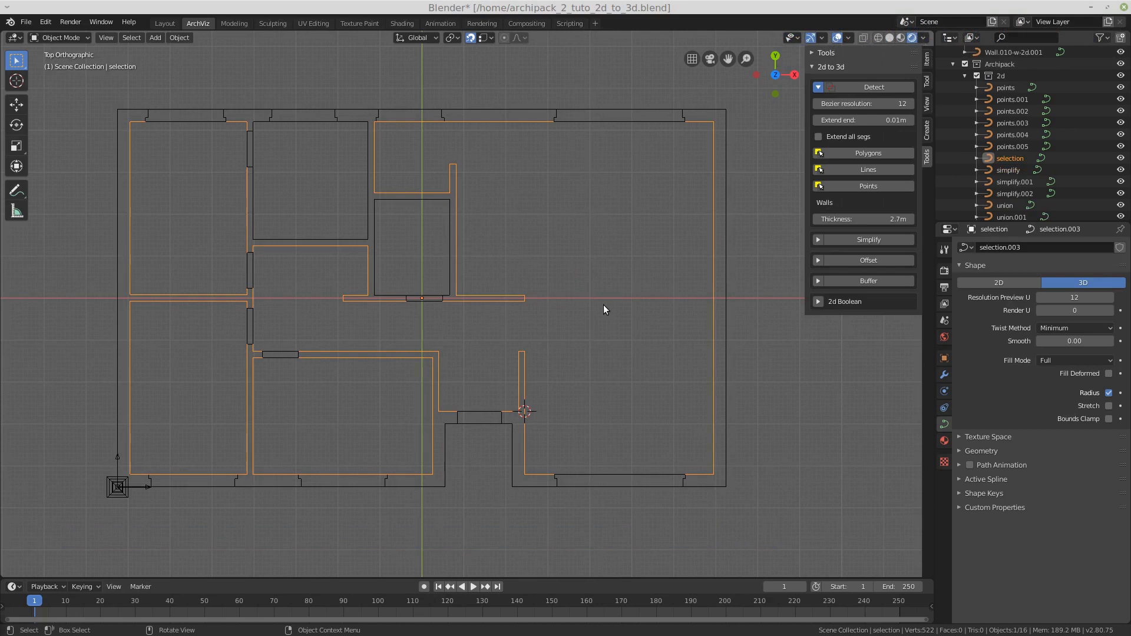
Select all polygons of the plan, union them into one outer building outline and finish the polygon selection.
{"action": "left_click", "coordinate": [877, 154]}
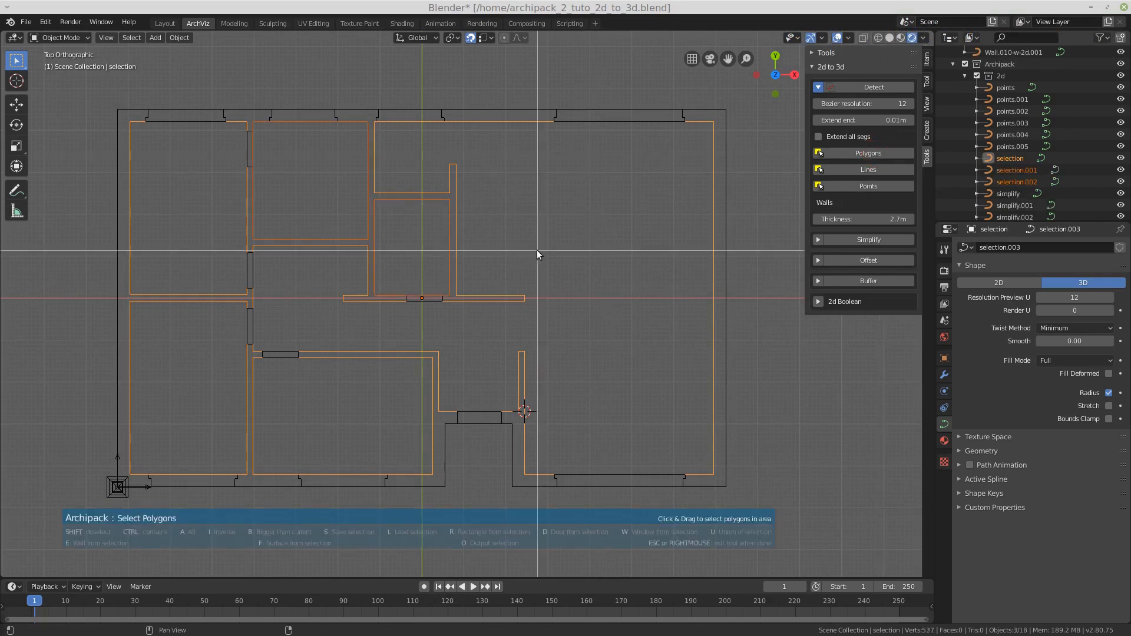
{"action": "key", "text": "a"}
{"action": "key", "text": "o"}
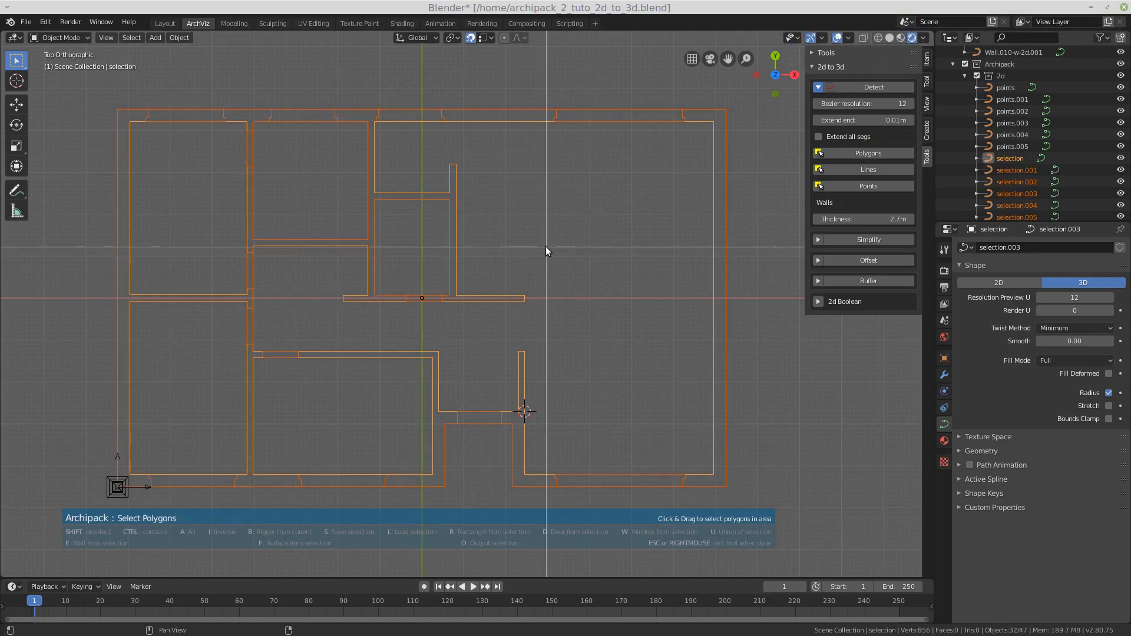
{"action": "key", "text": "u"}
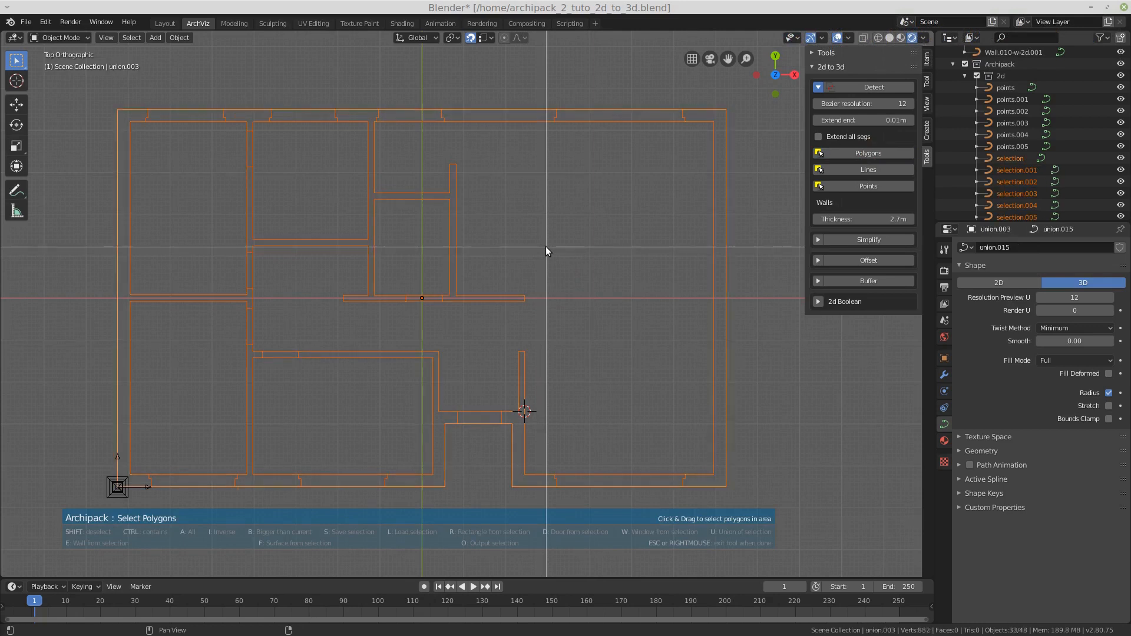
{"action": "right_click", "coordinate": [596, 275]}
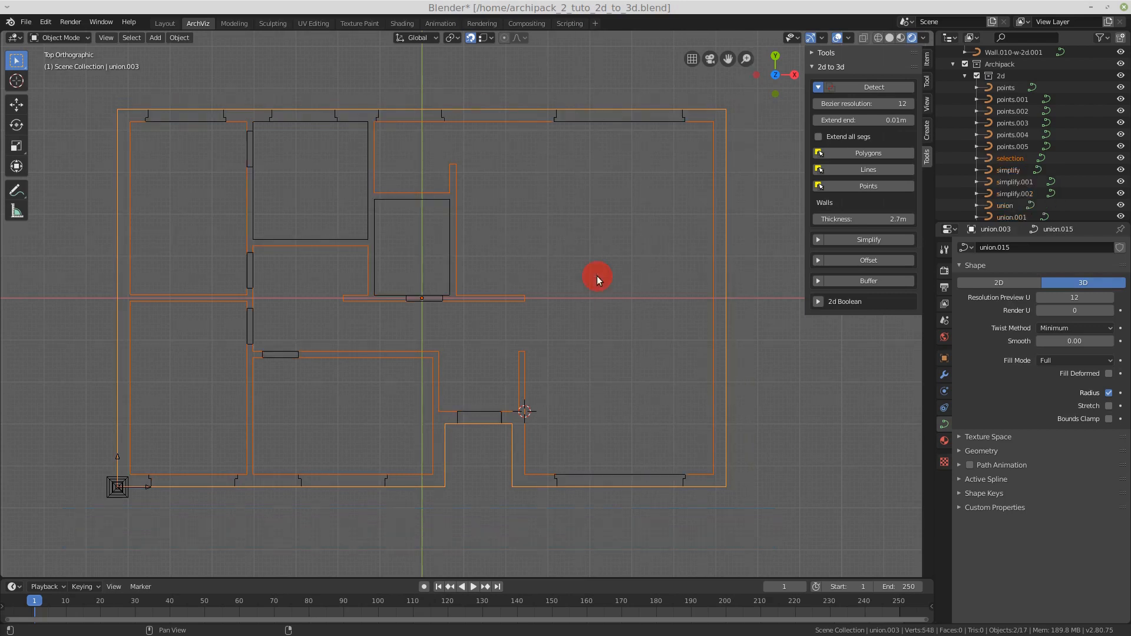
Try to simplify the outer outline together with the saved line selection curve, and delete the simplified copy.
{"action": "left_click", "coordinate": [870, 239]}
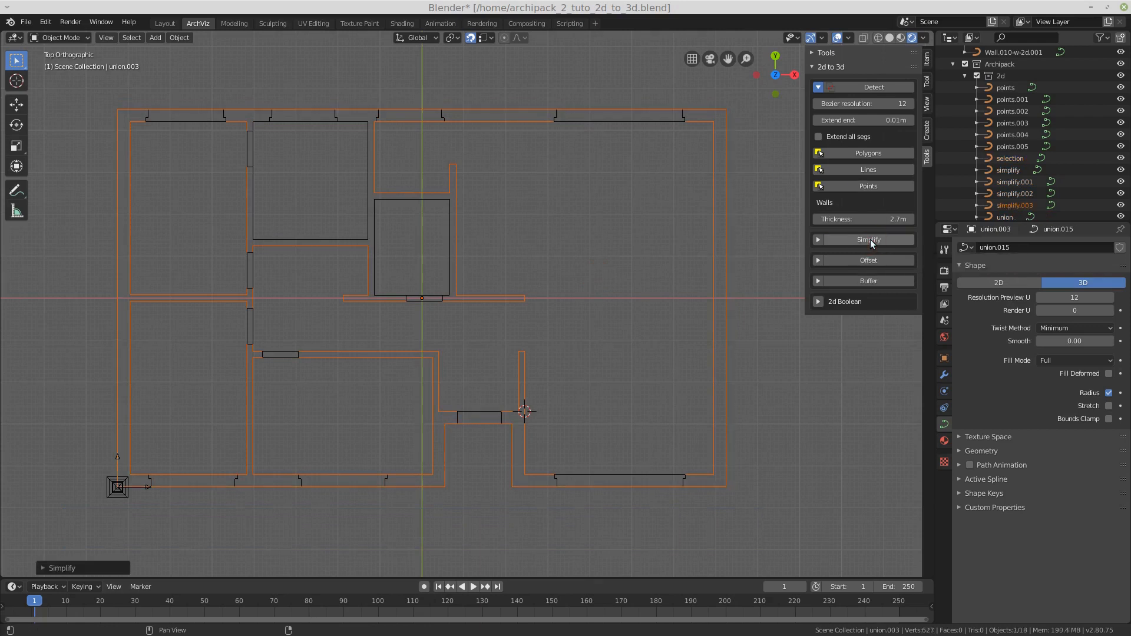
{"action": "left_click", "coordinate": [1007, 206]}
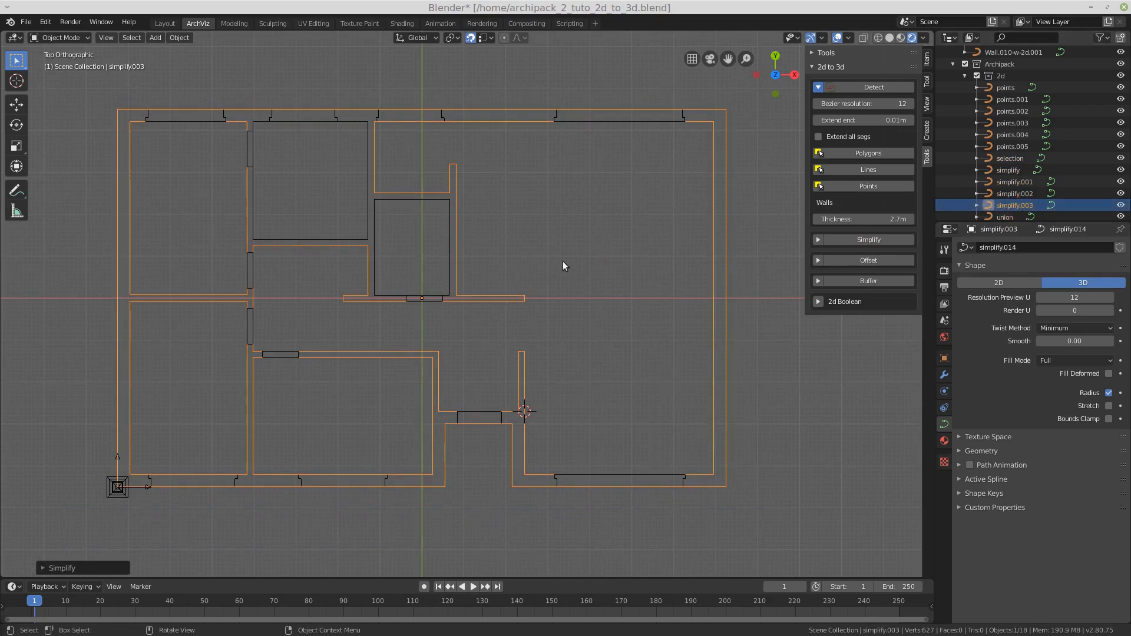
{"action": "left_click", "coordinate": [1012, 207]}
{"action": "key", "text": "x"}
{"action": "left_click", "coordinate": [676, 210]}
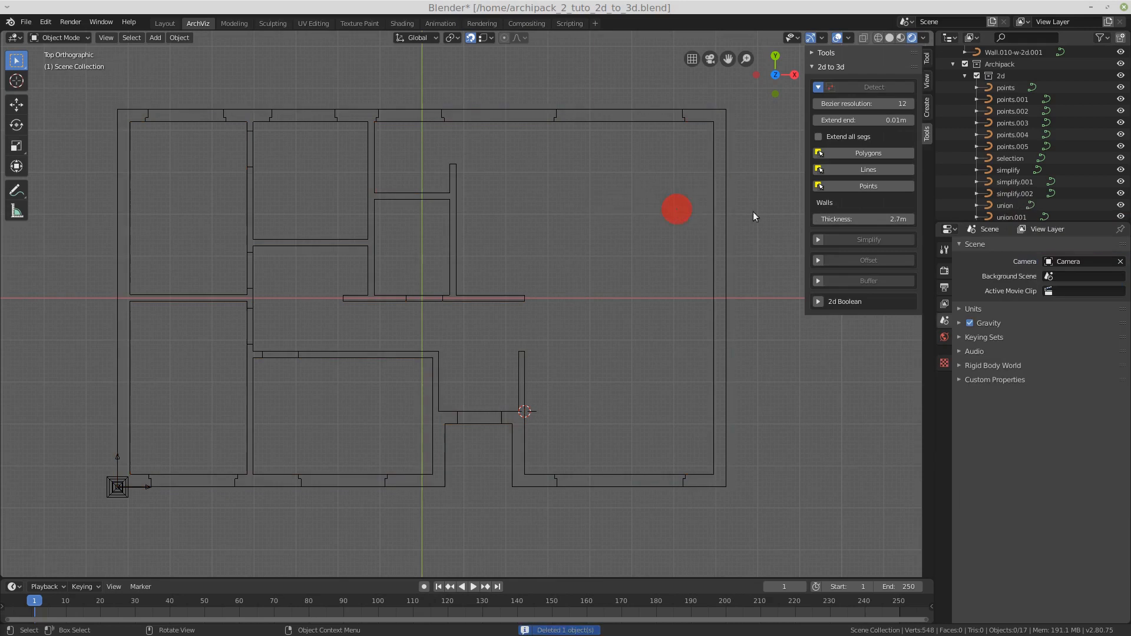
Simplify only the outer building outline curve union.003 from the 2d collection.
{"action": "left_click", "coordinate": [1011, 157]}
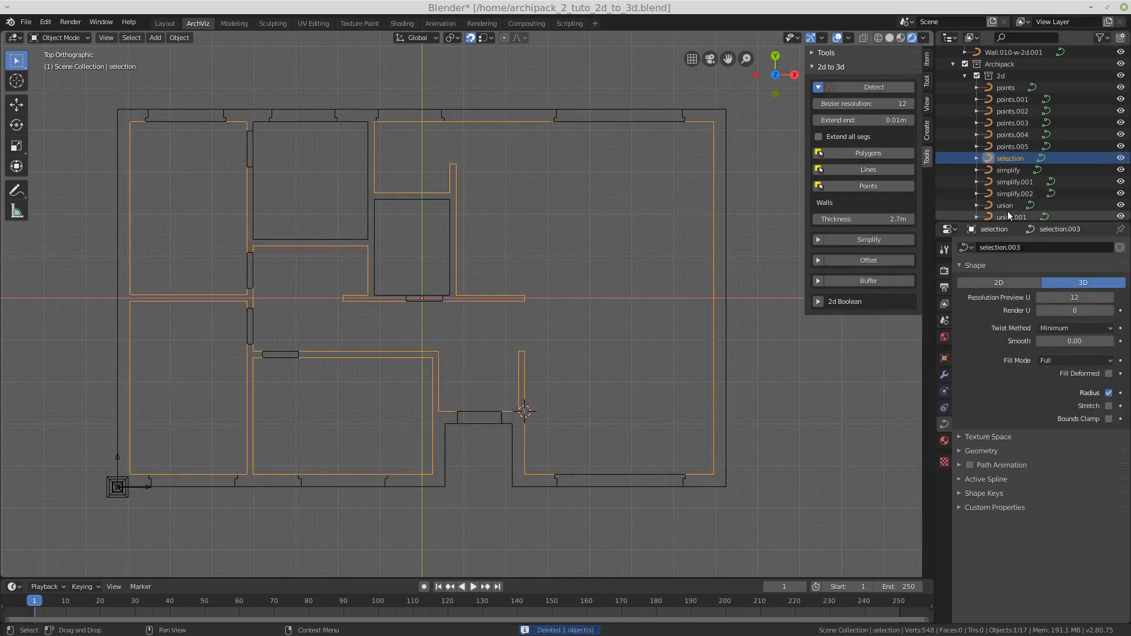
{"action": "scroll", "coordinate": [1007, 206], "scroll_direction": "down", "scroll_amount": 2}
{"action": "left_click", "coordinate": [1012, 193]}
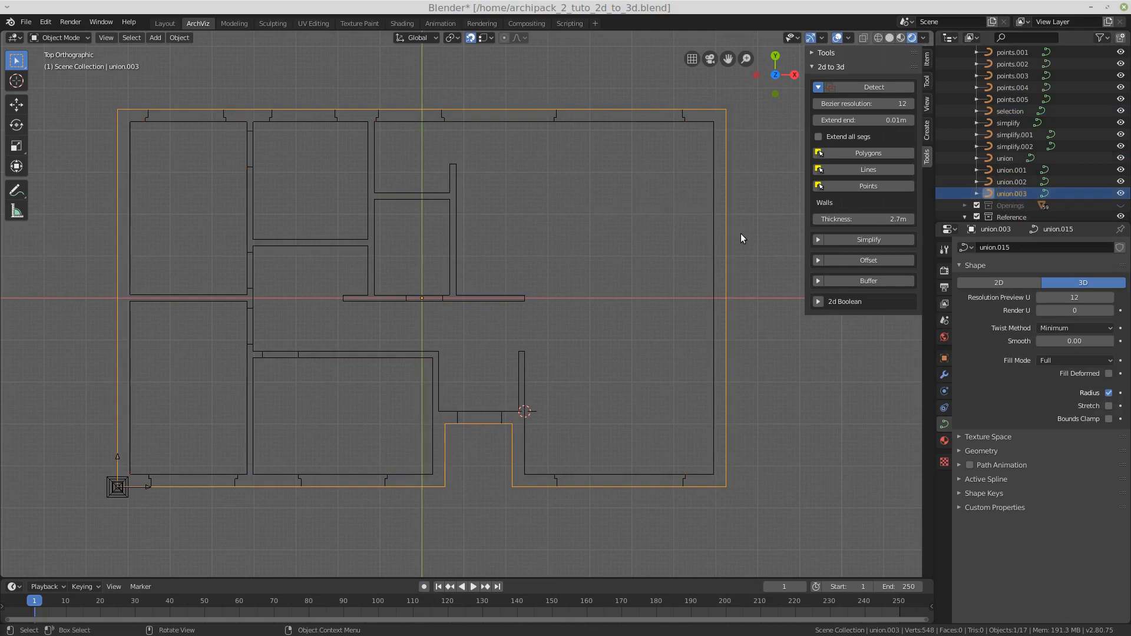
{"action": "left_click", "coordinate": [864, 240]}
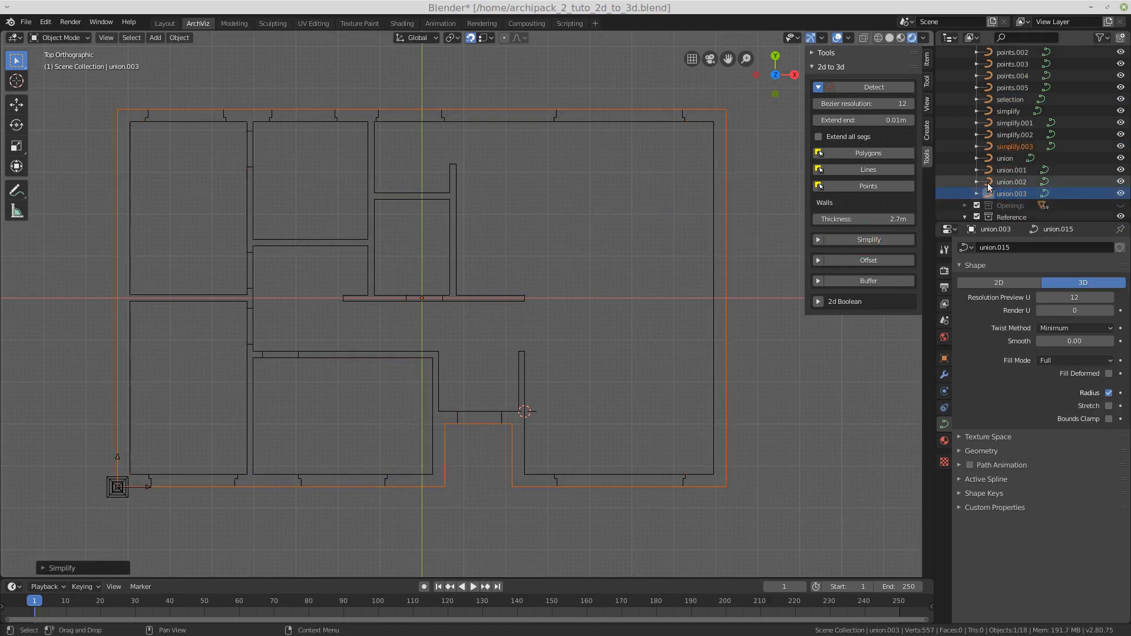
Create an Archipack slab from the simplified outer outline curve simplify.003.
{"action": "left_click", "coordinate": [1010, 148]}
{"action": "middle_click_drag", "start_coordinate": [592, 335], "coordinate": [582, 266]}
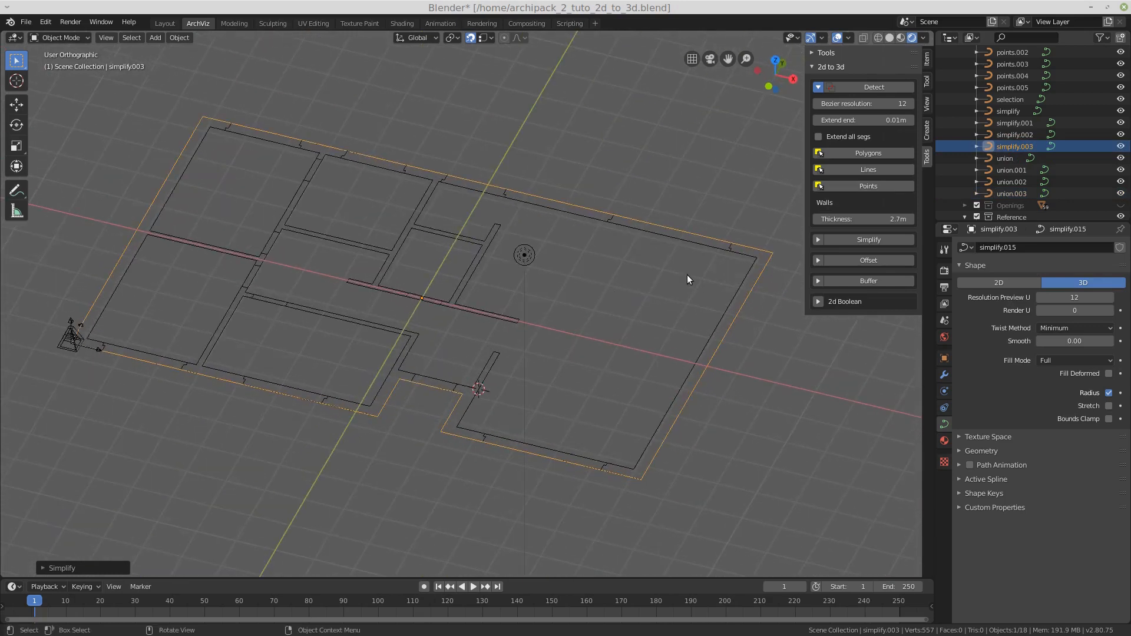
{"action": "left_click", "coordinate": [927, 131]}
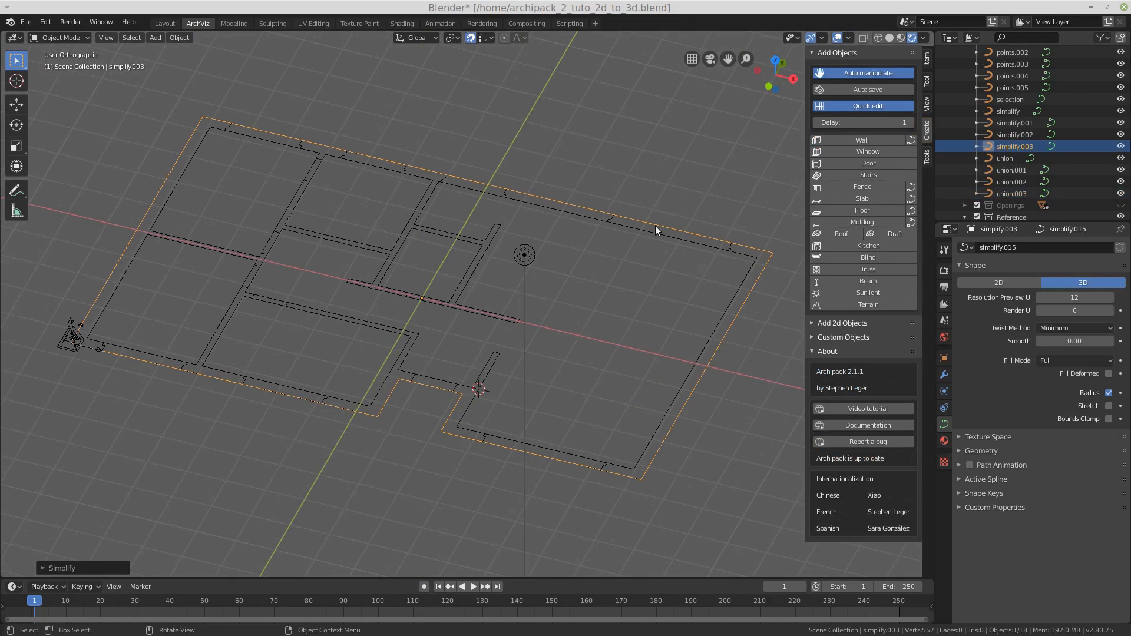
{"action": "left_click", "coordinate": [911, 202]}
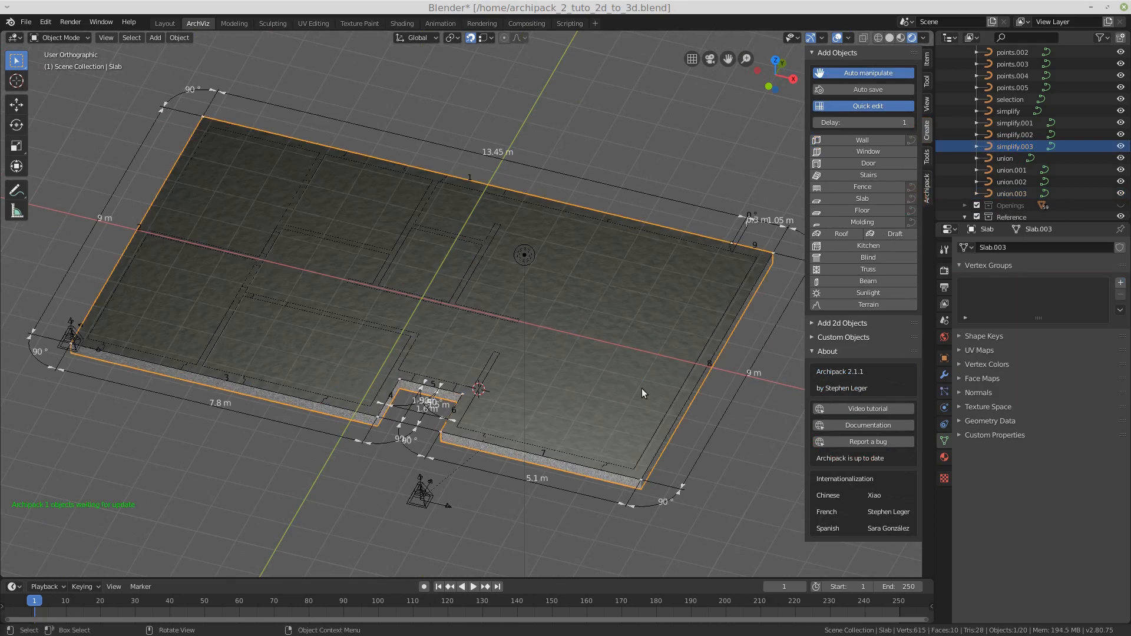
Hide the Slabs collection and collapse the Holes collection.
{"action": "scroll", "coordinate": [1080, 197], "scroll_direction": "down", "scroll_amount": 6}
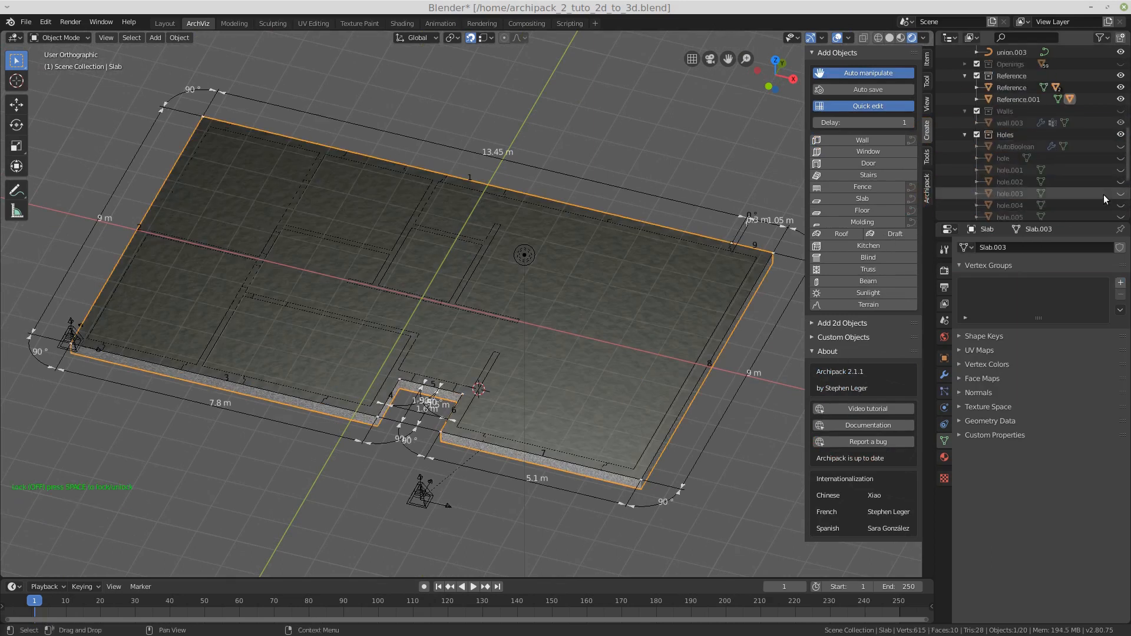
{"action": "scroll", "coordinate": [1083, 189], "scroll_direction": "down", "scroll_amount": 5}
{"action": "left_click", "coordinate": [1119, 200]}
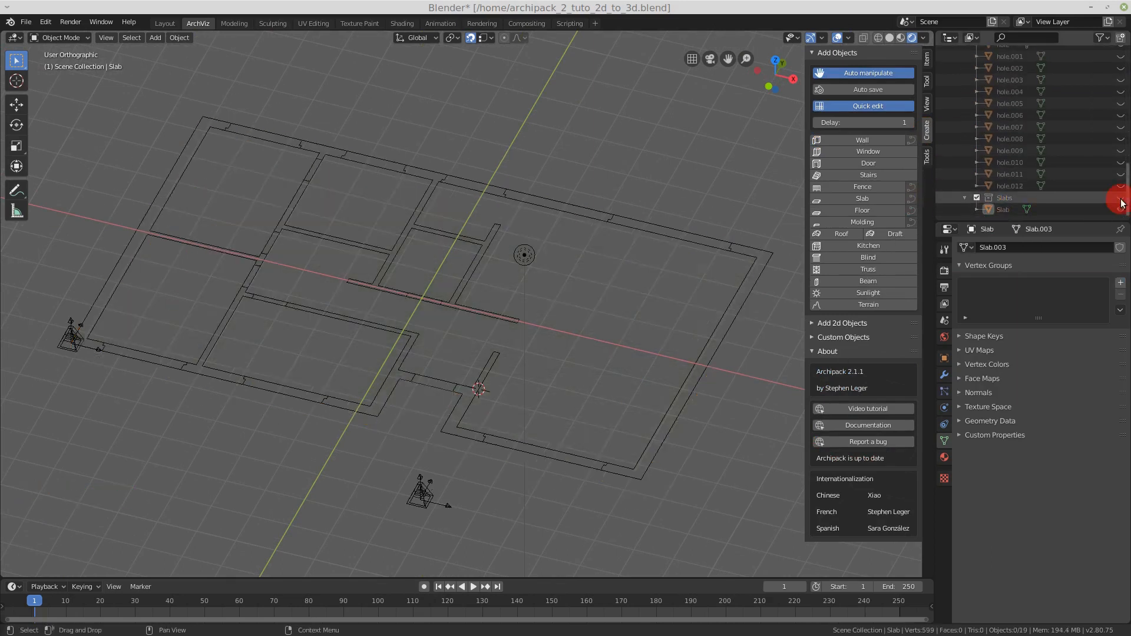
{"action": "scroll", "coordinate": [1035, 177], "scroll_direction": "up", "scroll_amount": 6}
{"action": "left_click", "coordinate": [964, 185]}
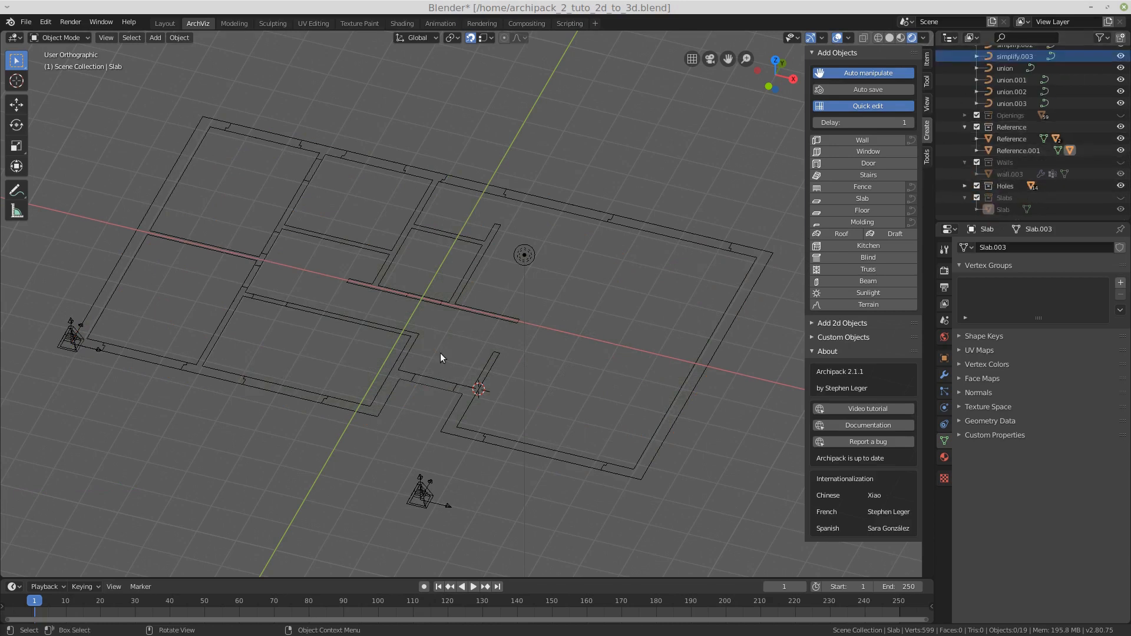
Create Archipack floors with the Boards 200x20 preset from the room outline curves union and union.001.
{"action": "scroll", "coordinate": [1006, 122], "scroll_direction": "up", "scroll_amount": 2}
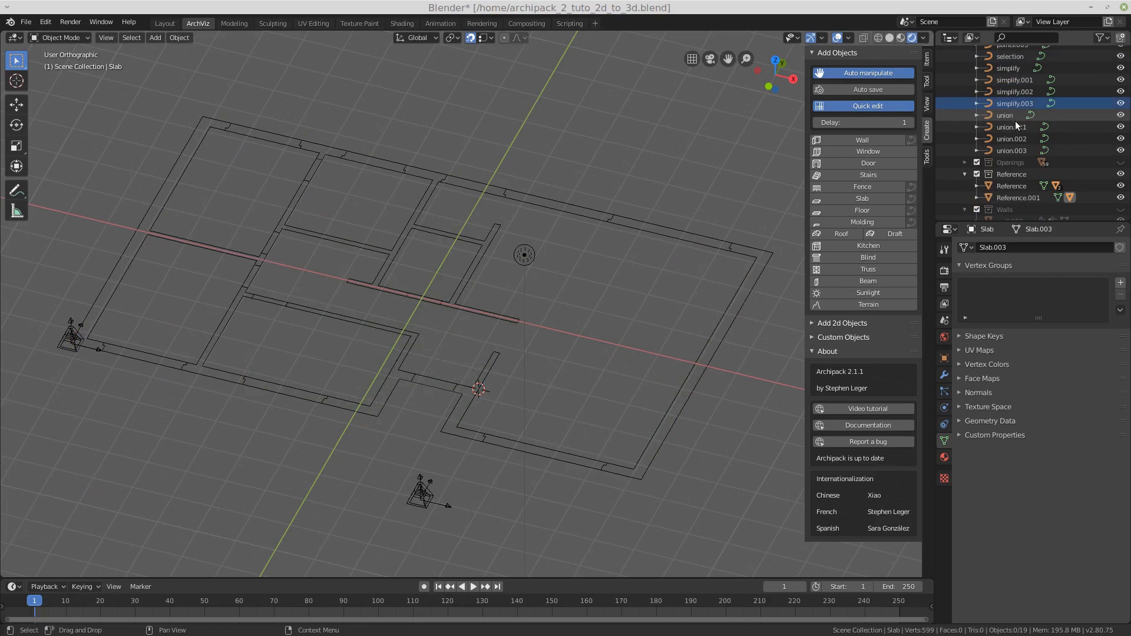
{"action": "left_click", "coordinate": [1005, 115]}
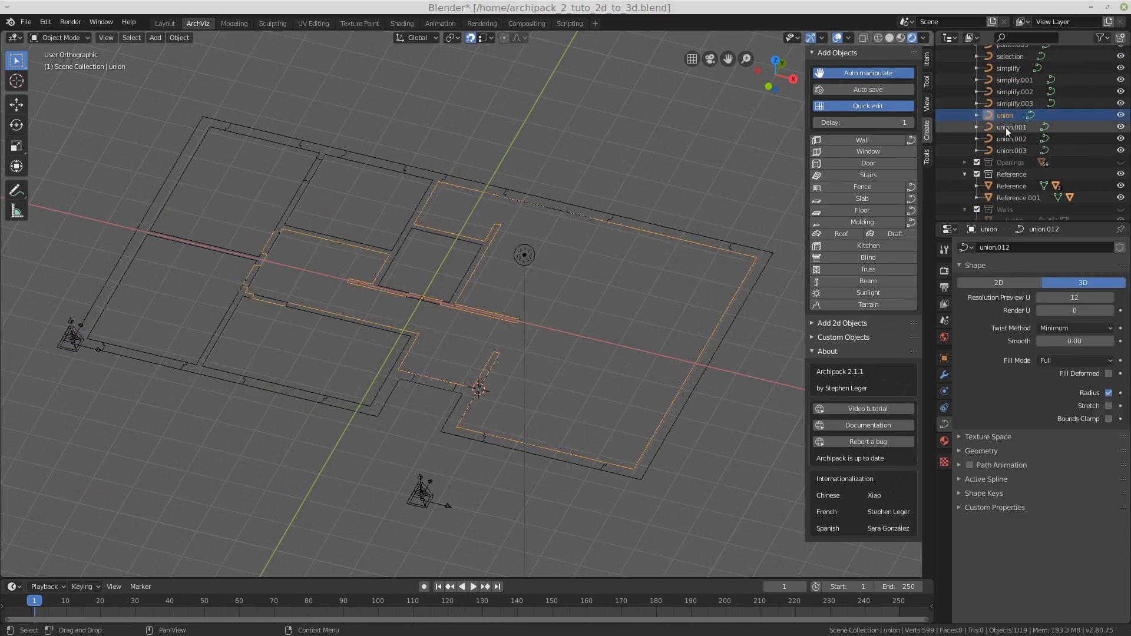
{"action": "left_click", "coordinate": [1008, 128], "text": "ctrl"}
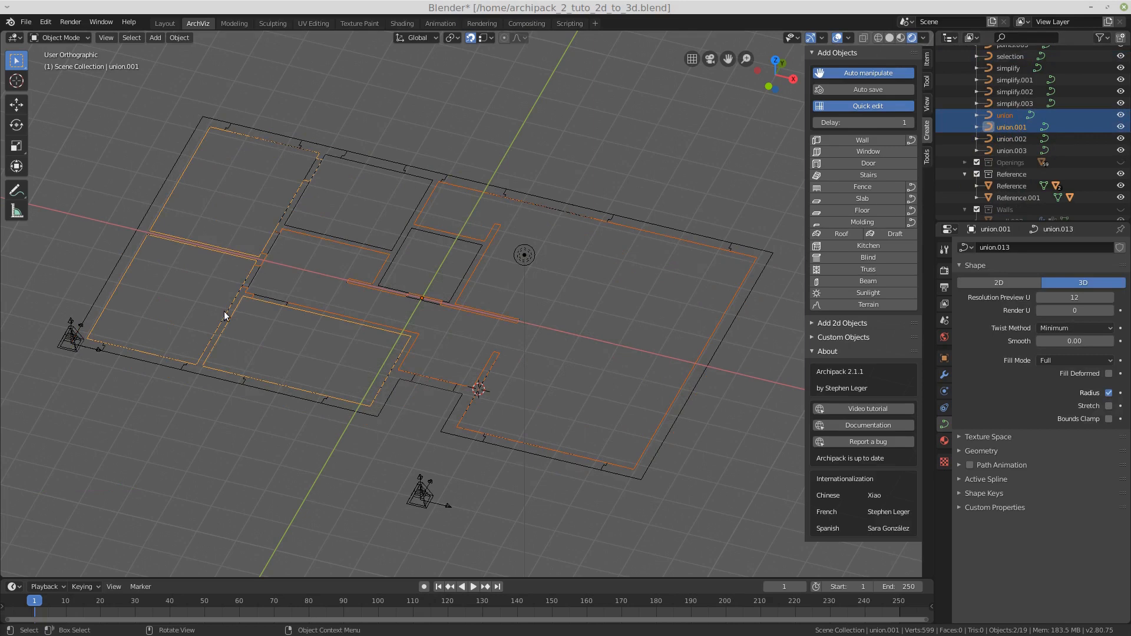
{"action": "left_click", "coordinate": [912, 212]}
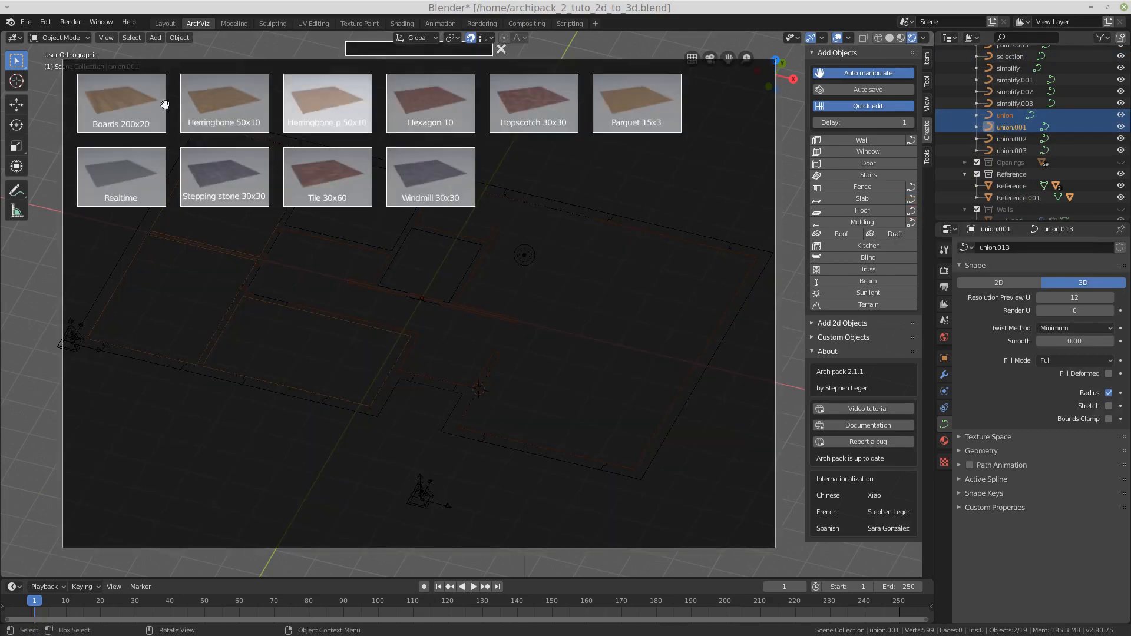
{"action": "left_click", "coordinate": [122, 106]}
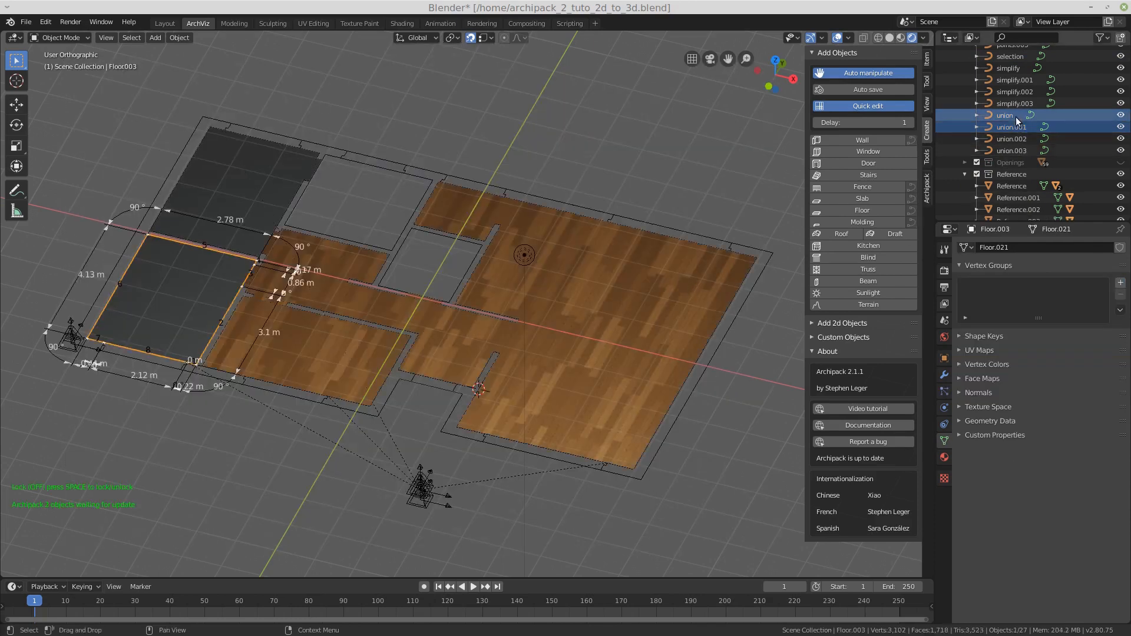
Create Archipack floors with the Tile 30x60 preset from the simplified room outline curve simplify.002.
{"action": "left_click", "coordinate": [1017, 79]}
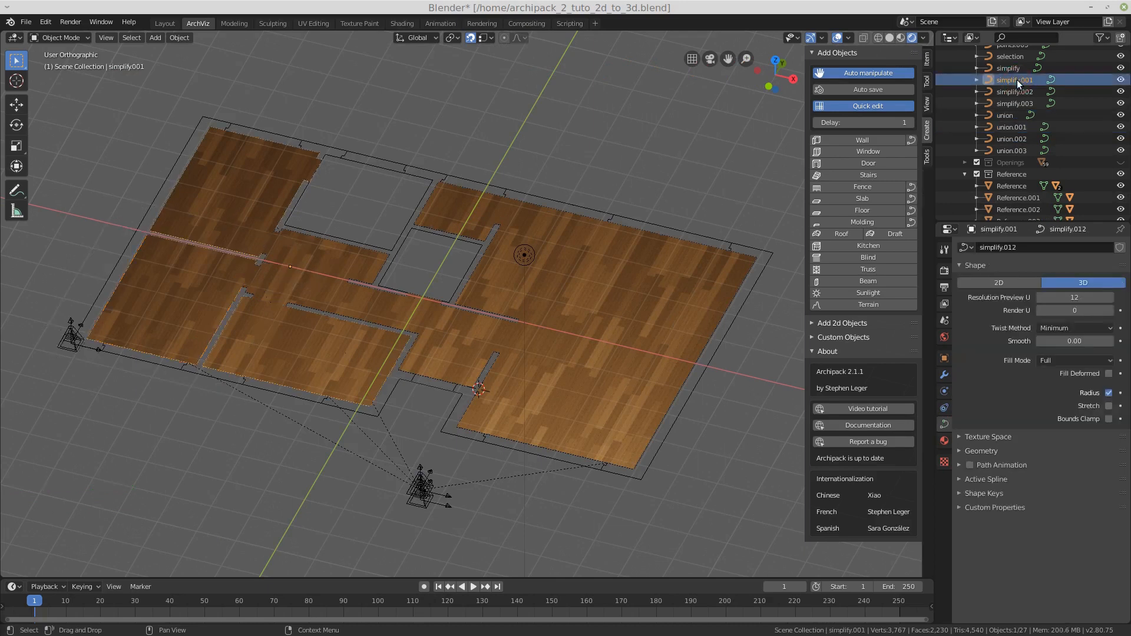
{"action": "left_click", "coordinate": [1013, 91]}
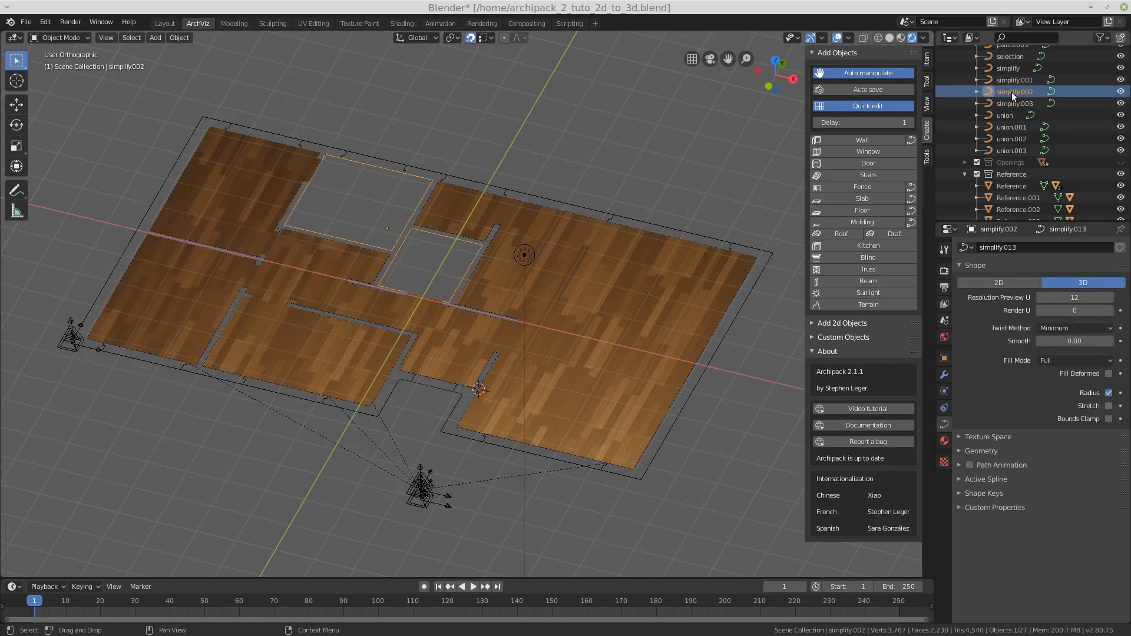
{"action": "left_click", "coordinate": [912, 212]}
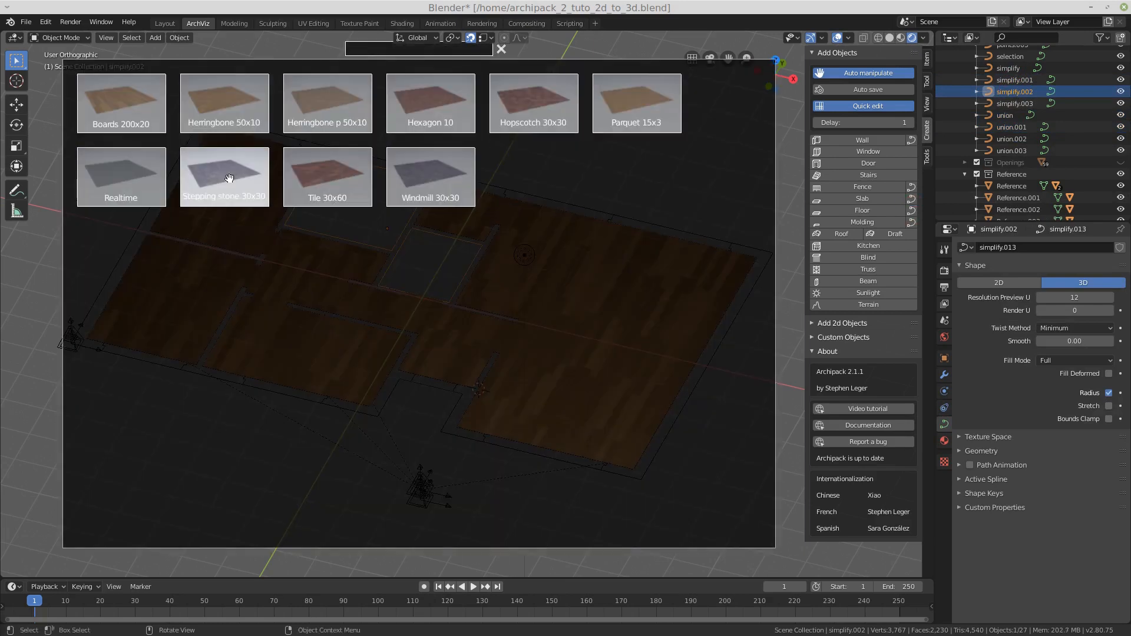
{"action": "left_click", "coordinate": [343, 175]}
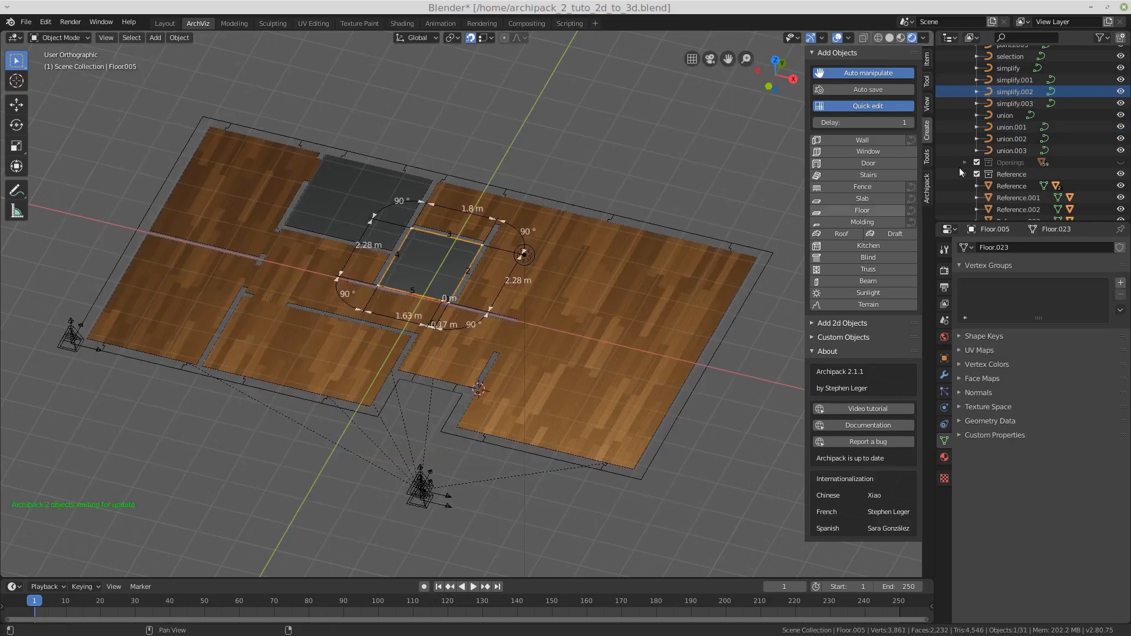
Try to create Archipack moldings along the inner wall lines from the saved selection curve.
{"action": "left_click", "coordinate": [1020, 104]}
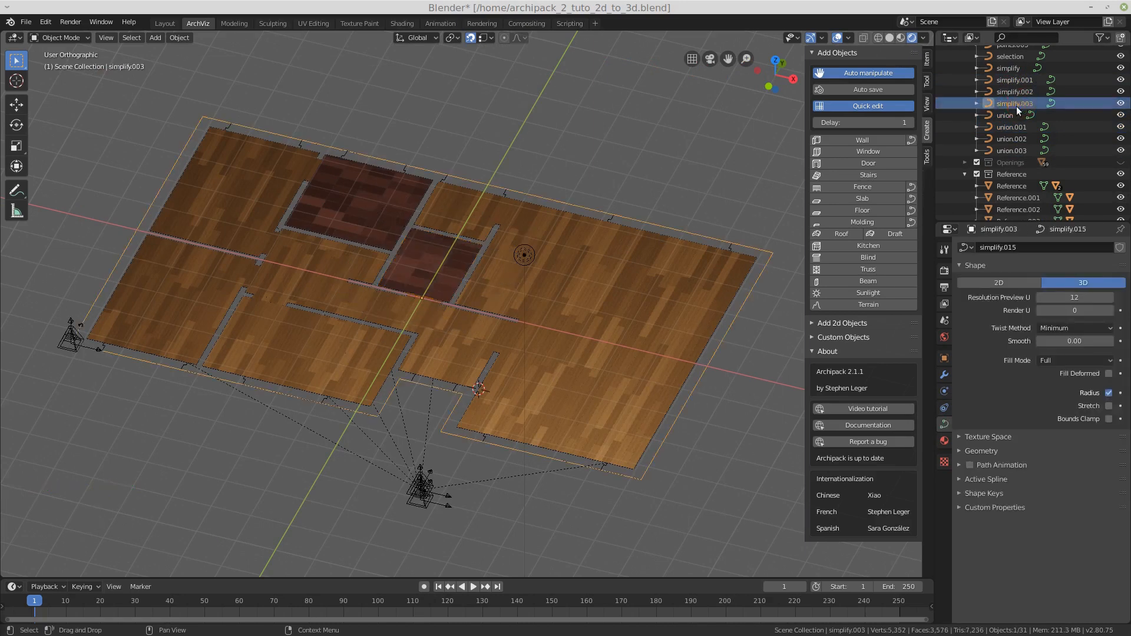
{"action": "scroll", "coordinate": [1012, 108], "scroll_direction": "up", "scroll_amount": 2}
{"action": "left_click", "coordinate": [1012, 107]}
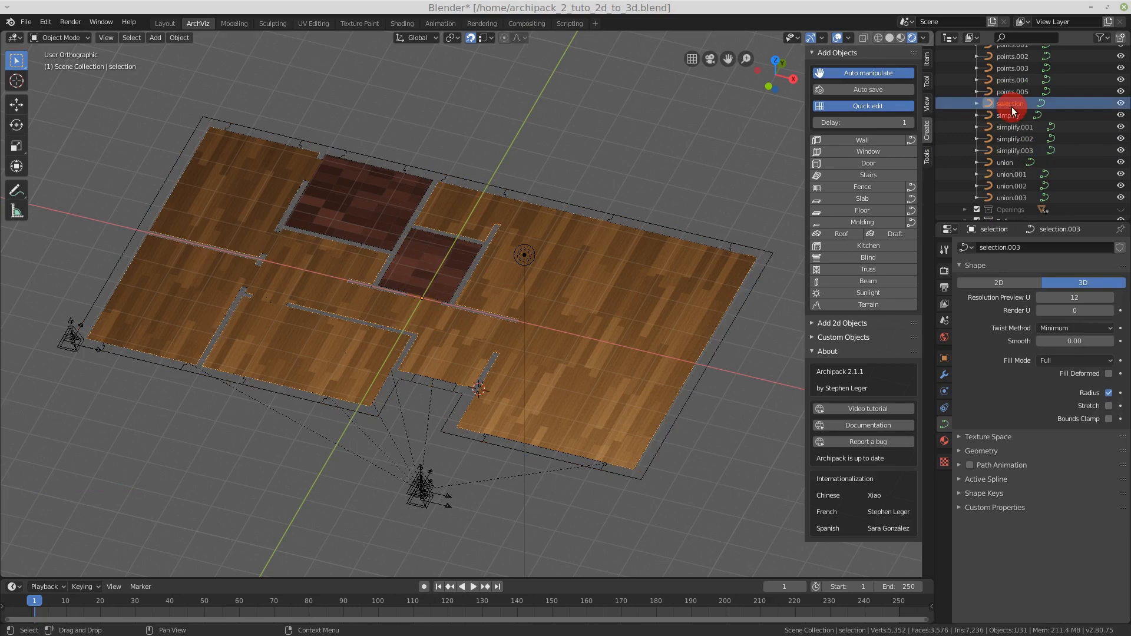
{"action": "middle_click_drag", "start_coordinate": [505, 285], "coordinate": [493, 306]}
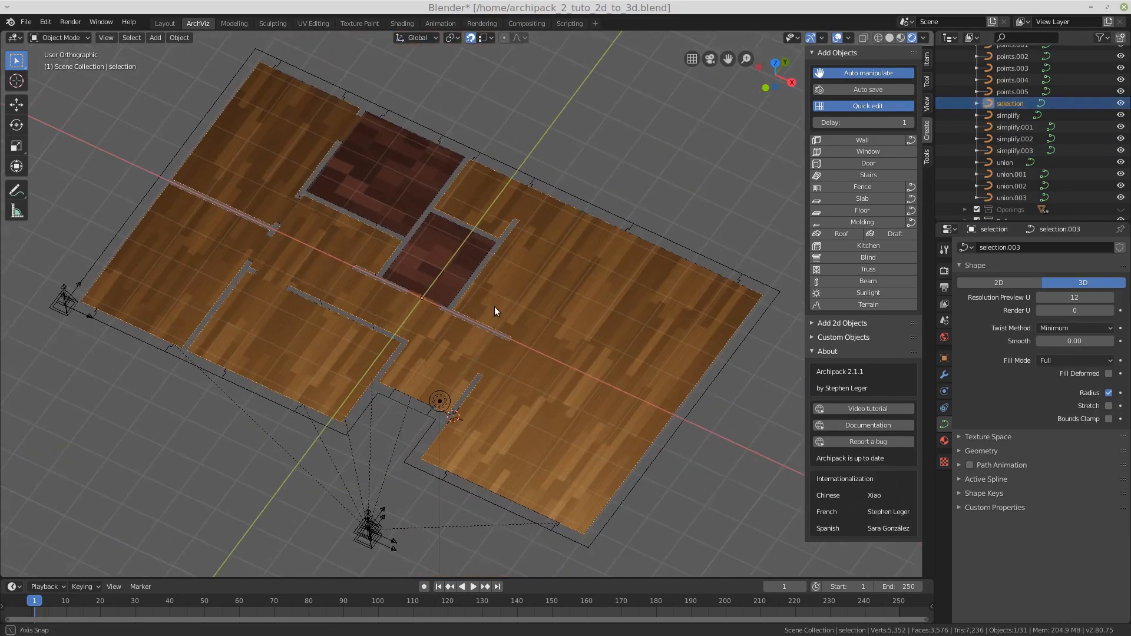
{"action": "left_click", "coordinate": [912, 222]}
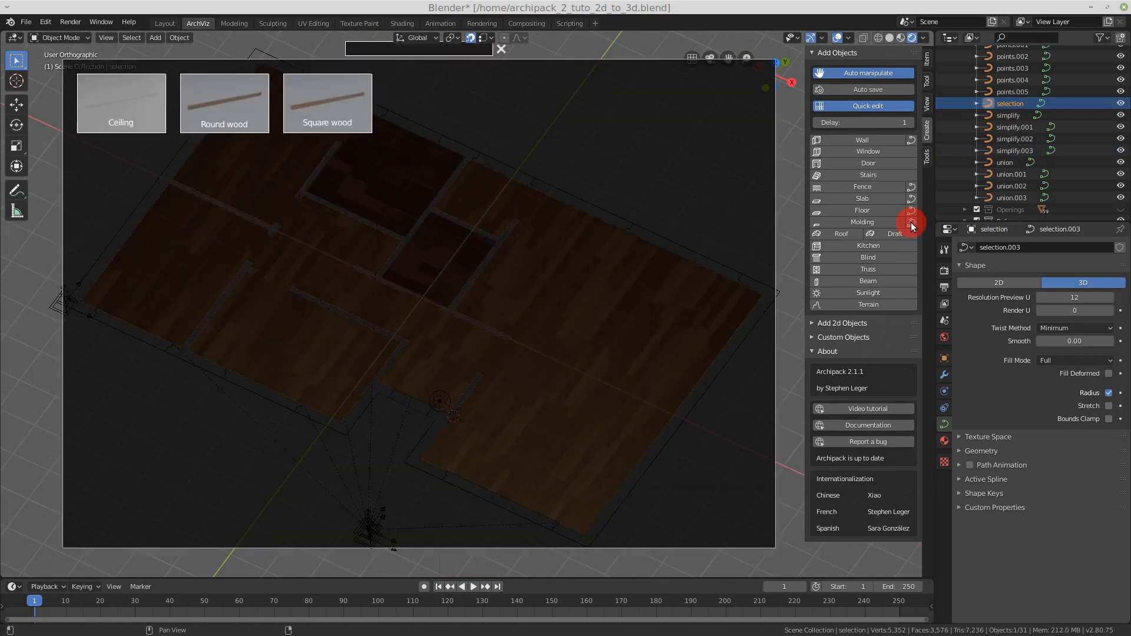
{"action": "left_click", "coordinate": [576, 325]}
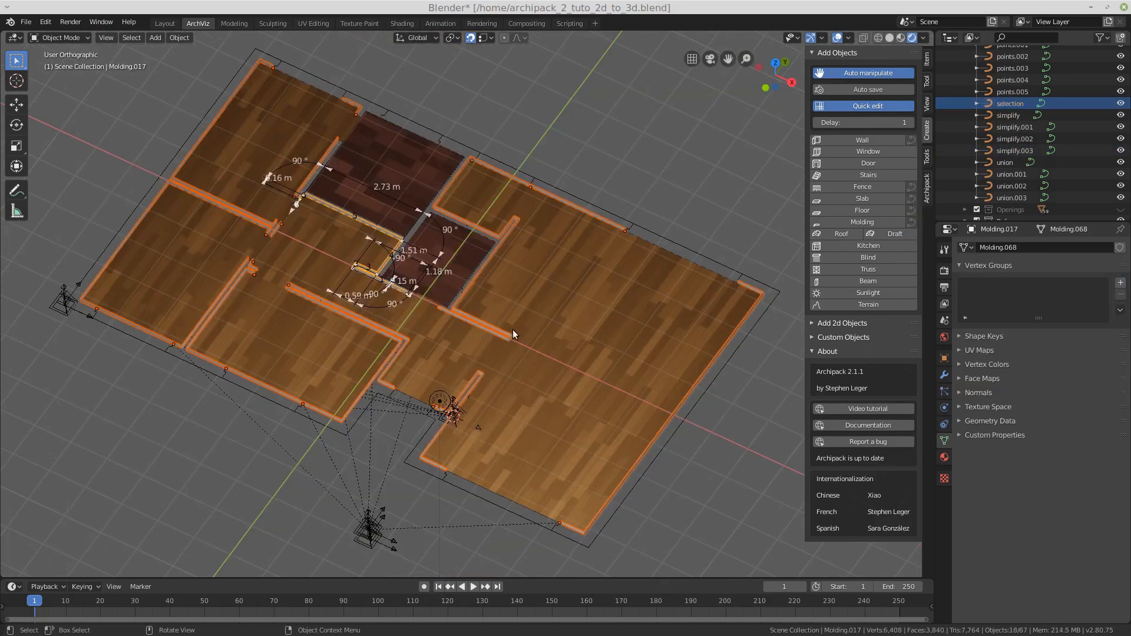
Examine from the top which side of the wall line the moldings lie on, and delete them.
{"action": "key", "text": "KP_7"}
{"action": "scroll", "coordinate": [566, 446], "scroll_direction": "up", "scroll_amount": 10}
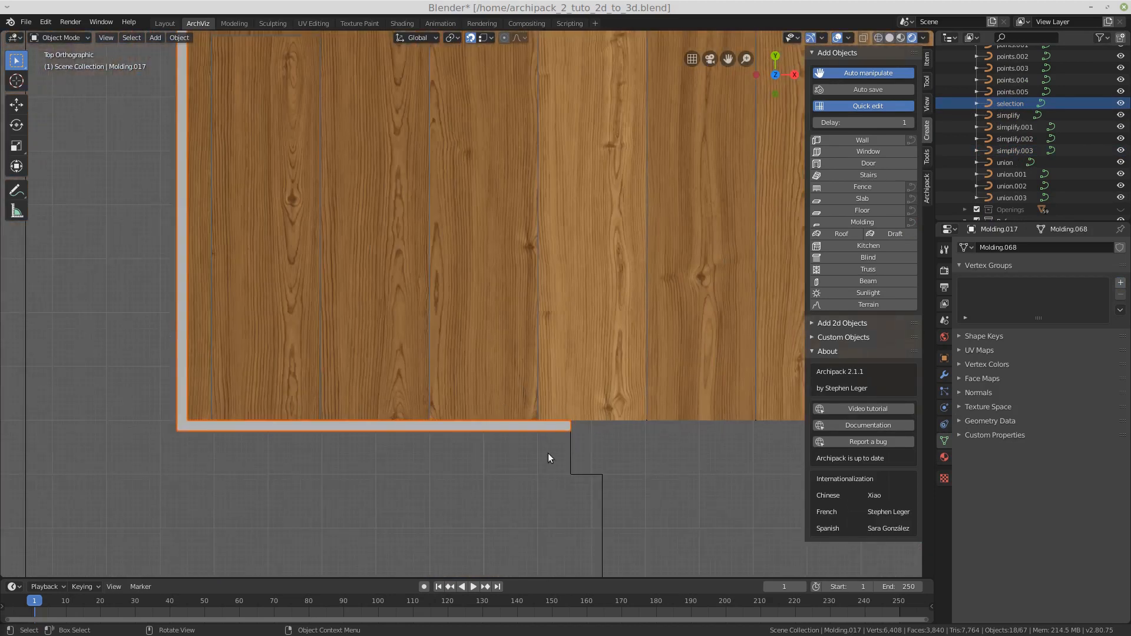
{"action": "scroll", "coordinate": [543, 433], "scroll_direction": "down", "scroll_amount": 6}
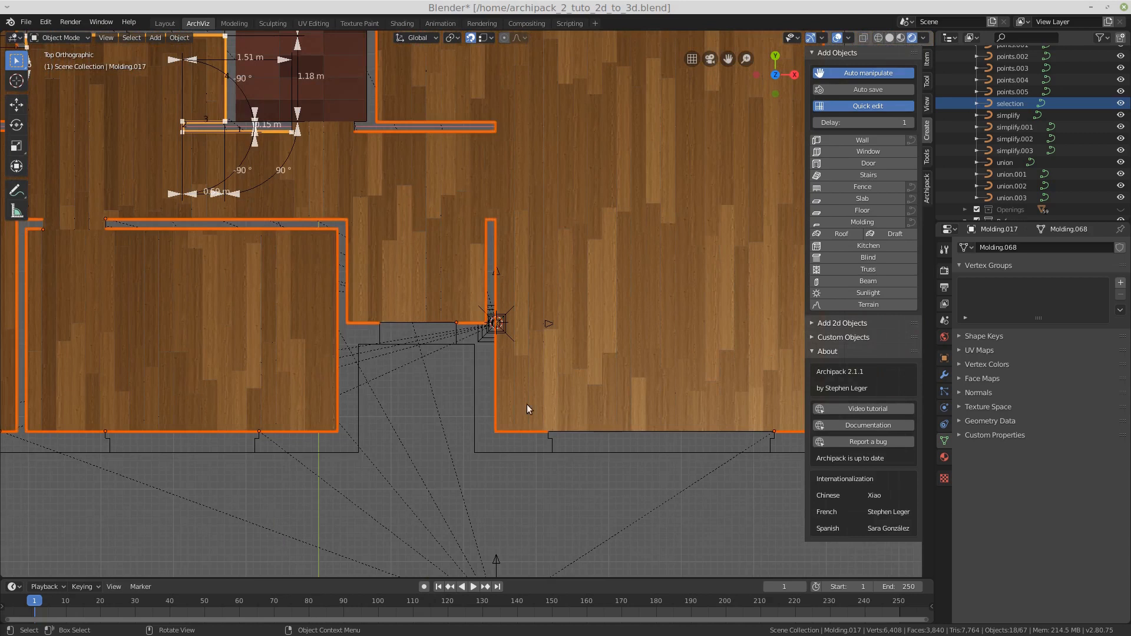
{"action": "scroll", "coordinate": [564, 439], "scroll_direction": "up", "scroll_amount": 5}
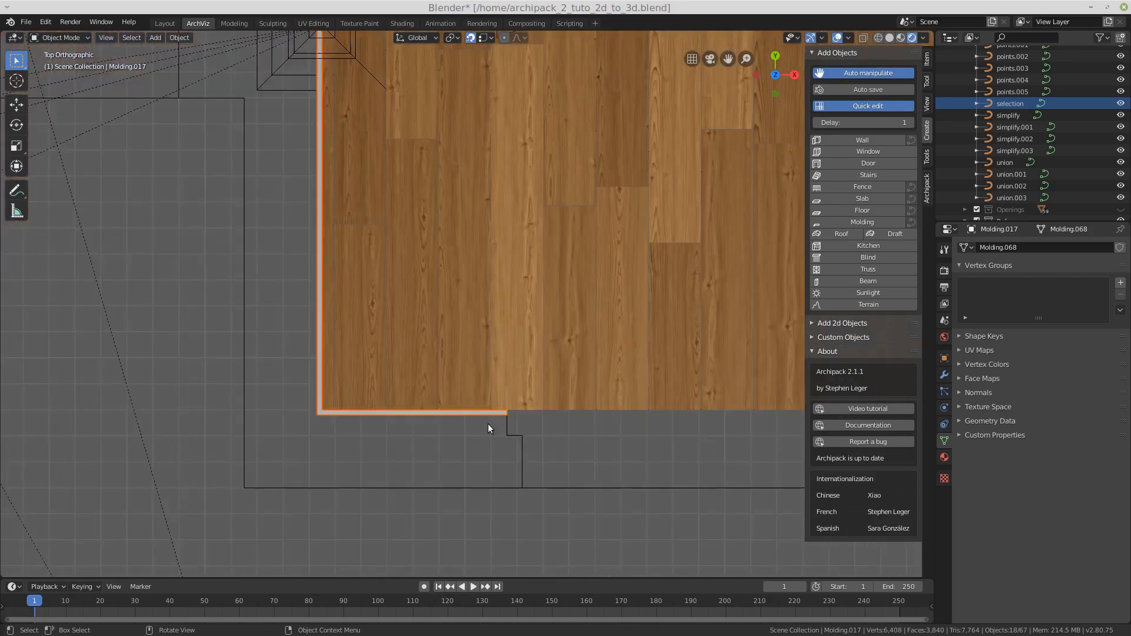
{"action": "scroll", "coordinate": [531, 417], "scroll_direction": "down", "scroll_amount": 5}
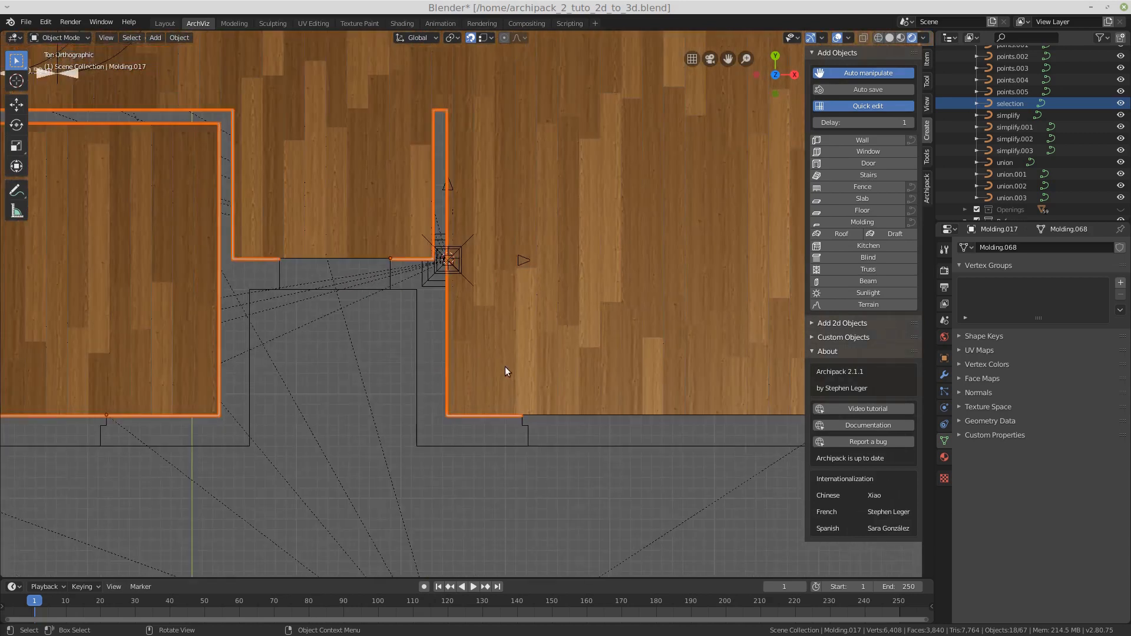
{"action": "key", "text": "x"}
{"action": "left_click", "coordinate": [505, 370]}
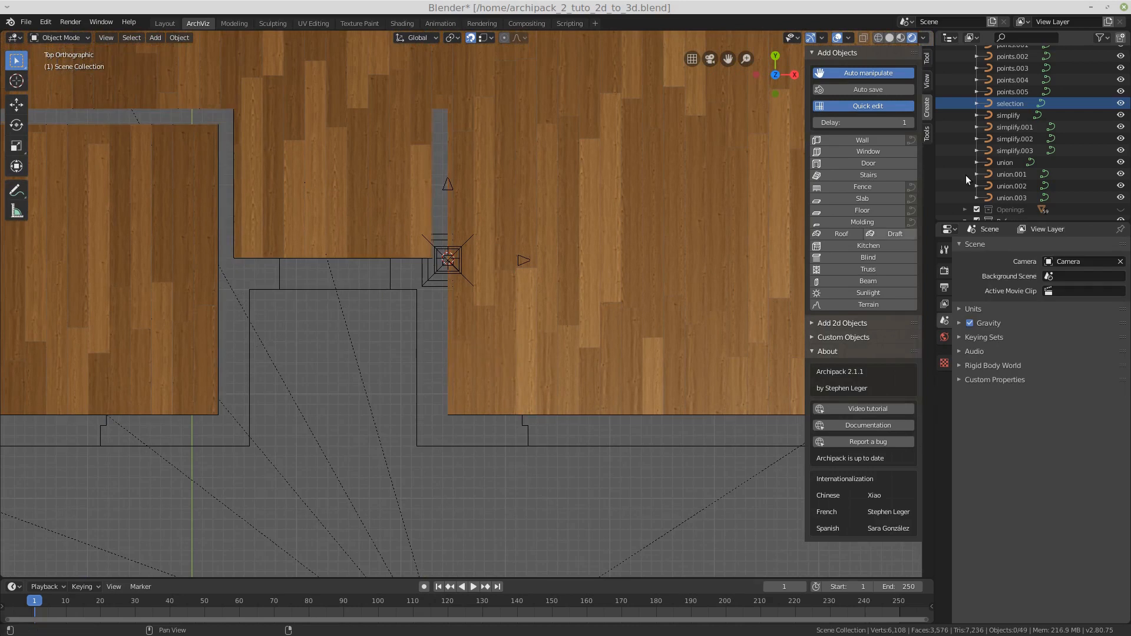
Switch the direction of all segments in the selection curve.
{"action": "left_click", "coordinate": [1039, 104]}
{"action": "scroll", "coordinate": [430, 391], "scroll_direction": "down", "scroll_amount": 6}
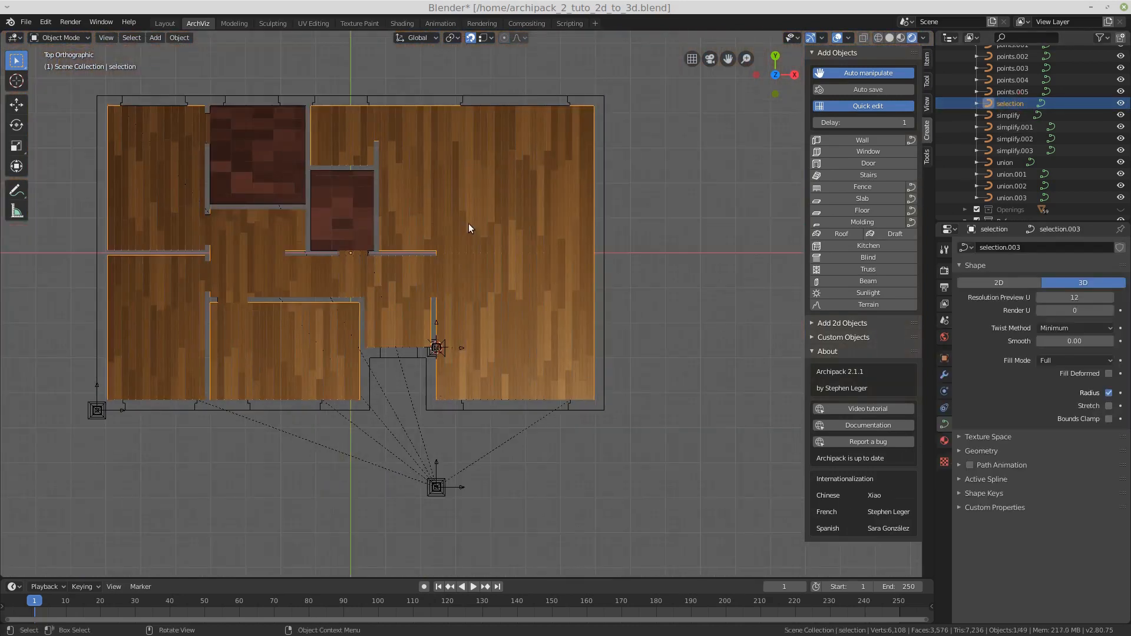
{"action": "key", "text": "Tab"}
{"action": "key", "text": "a"}
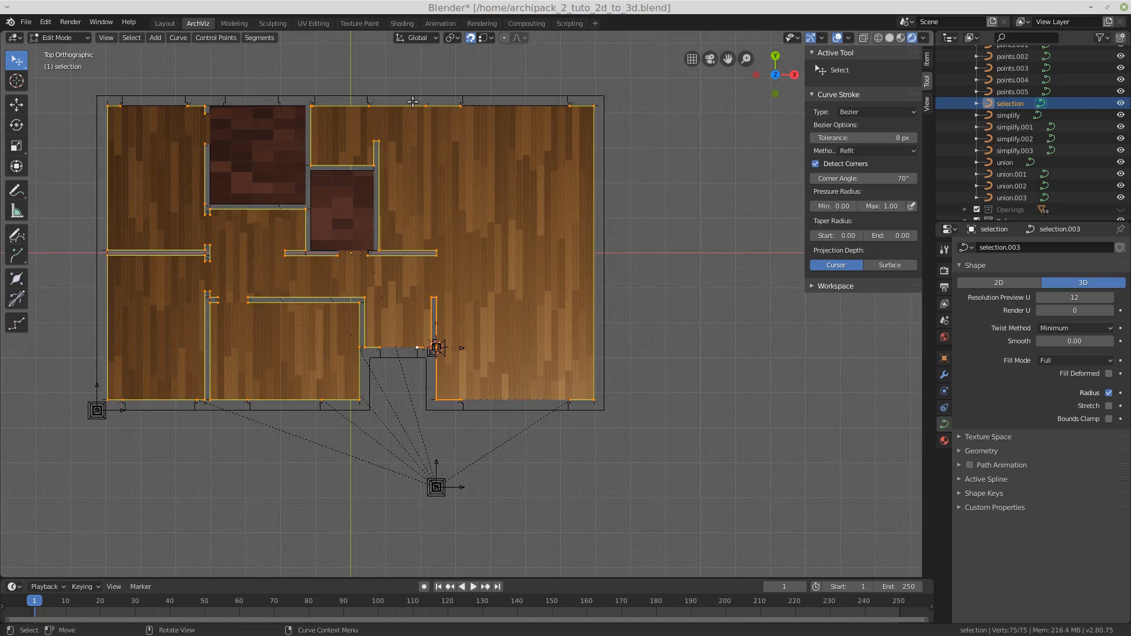
{"action": "left_click", "coordinate": [266, 39]}
{"action": "left_click", "coordinate": [275, 64]}
{"action": "key", "text": "Tab"}
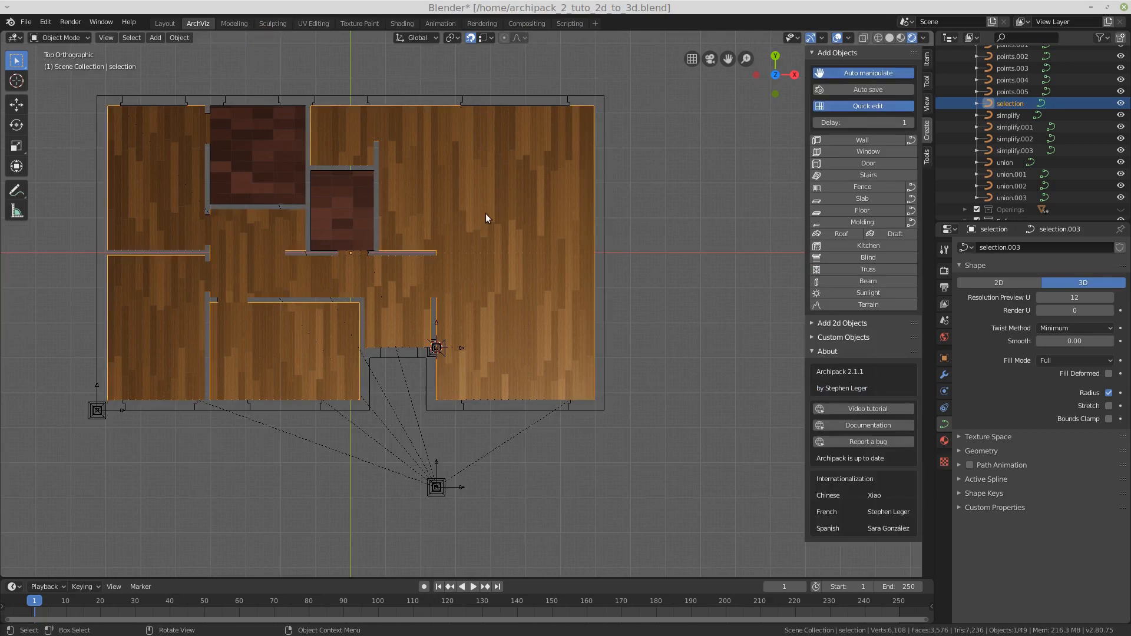
Create Square wood moldings from the reversed selection curve and check their placement along the walls.
{"action": "left_click", "coordinate": [911, 222]}
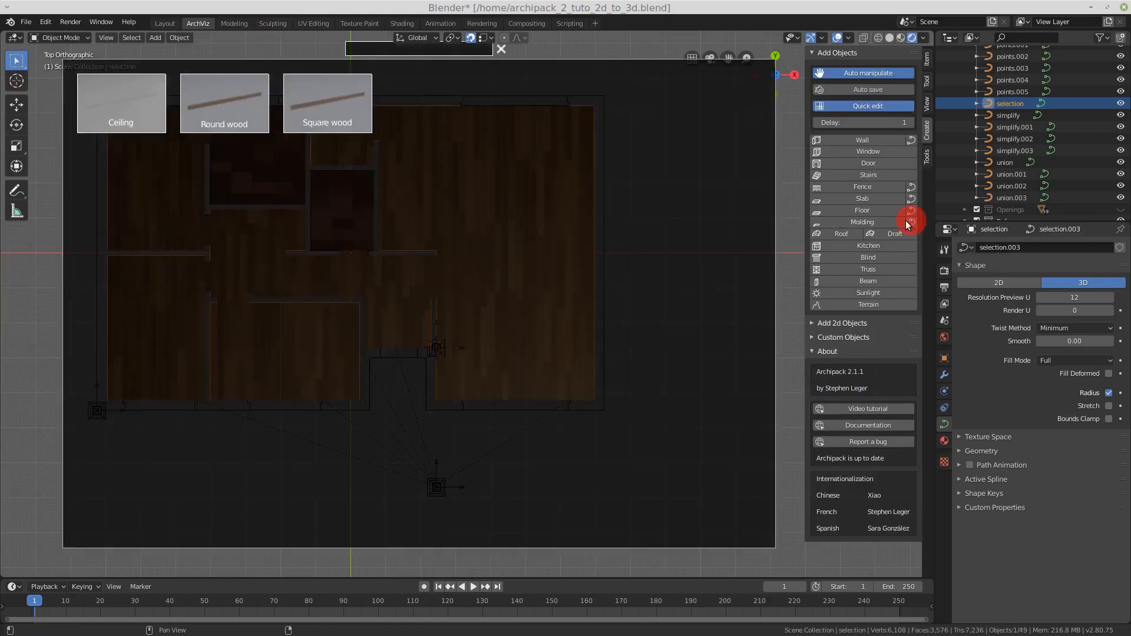
{"action": "left_click", "coordinate": [340, 112]}
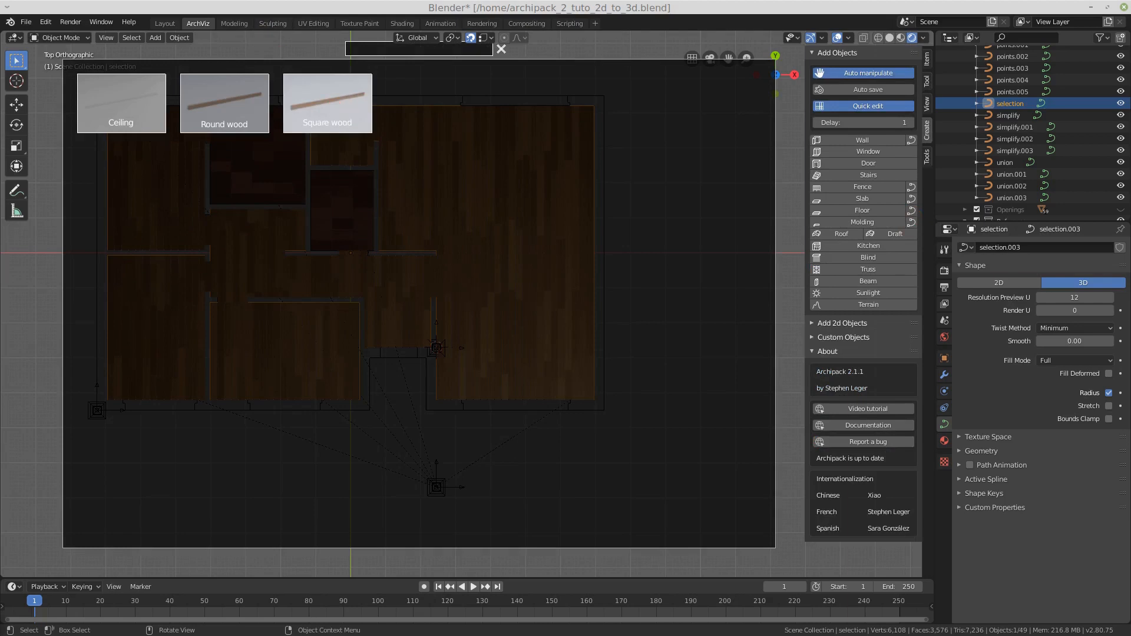
{"action": "scroll", "coordinate": [438, 403], "scroll_direction": "up", "scroll_amount": 8}
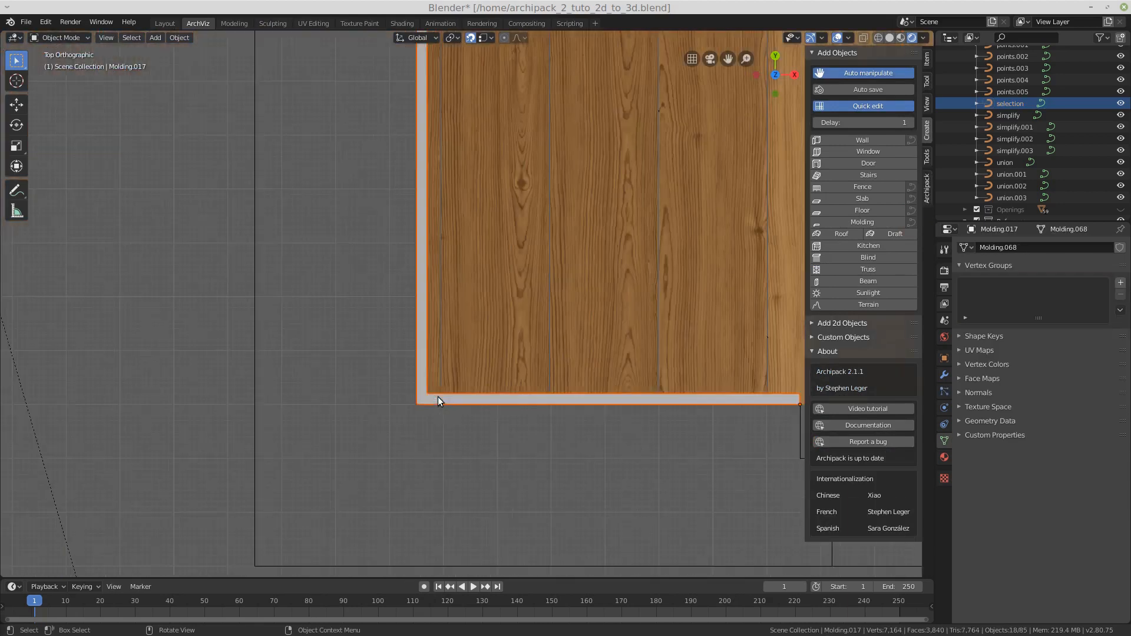
{"action": "scroll", "coordinate": [423, 396], "scroll_direction": "down", "scroll_amount": 6}
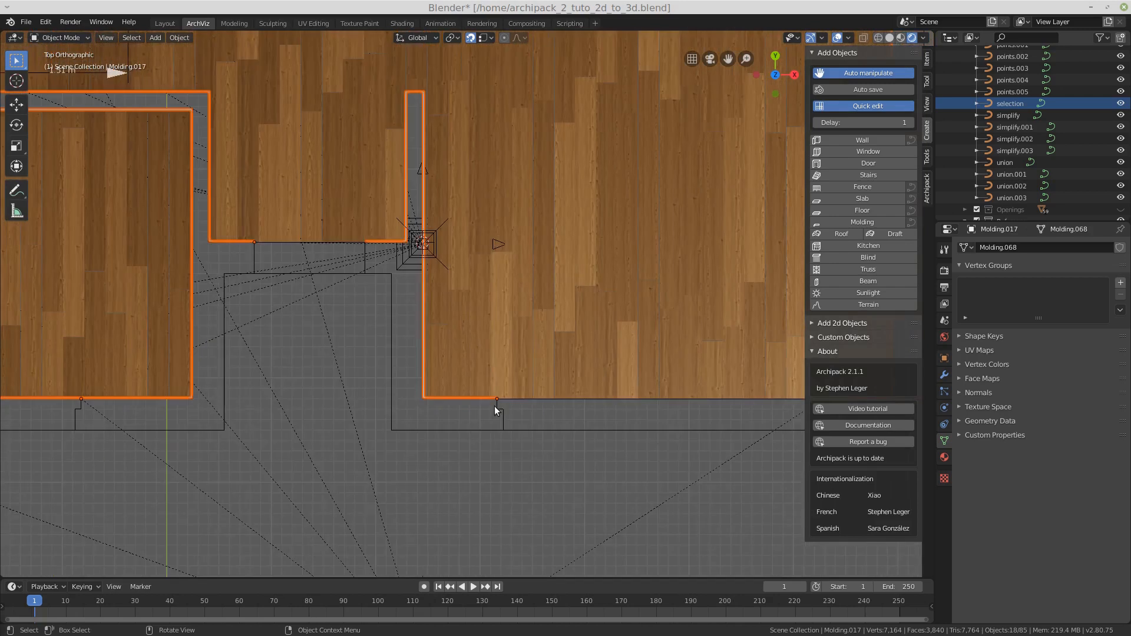
{"action": "scroll", "coordinate": [542, 402], "scroll_direction": "down", "scroll_amount": 5}
{"action": "middle_click_drag", "start_coordinate": [579, 394], "coordinate": [528, 295]}
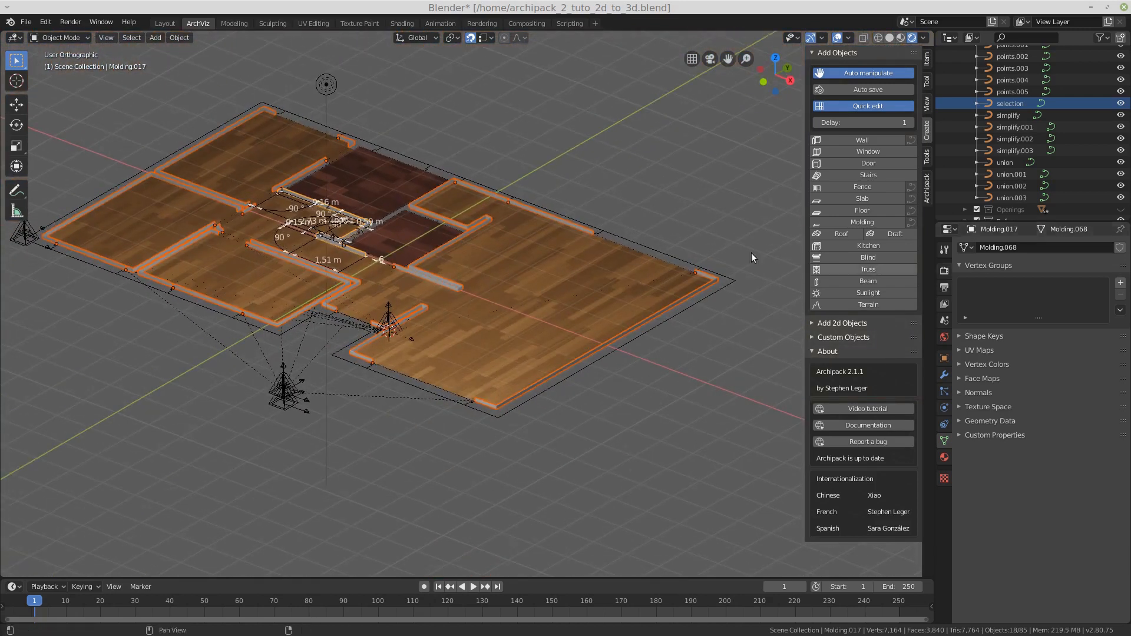
Select all objects in the Reference collection, make the object Reference active, and merge the other reference points into it.
{"action": "scroll", "coordinate": [1055, 163], "scroll_direction": "up", "scroll_amount": 5}
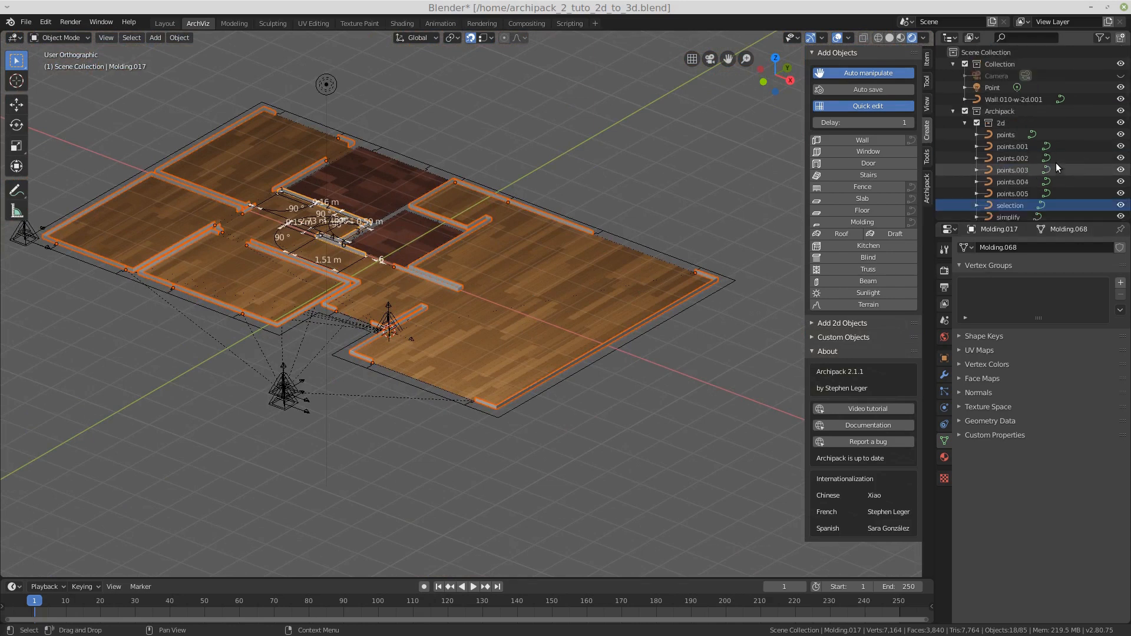
{"action": "left_click", "coordinate": [966, 123]}
{"action": "left_click", "coordinate": [966, 146]}
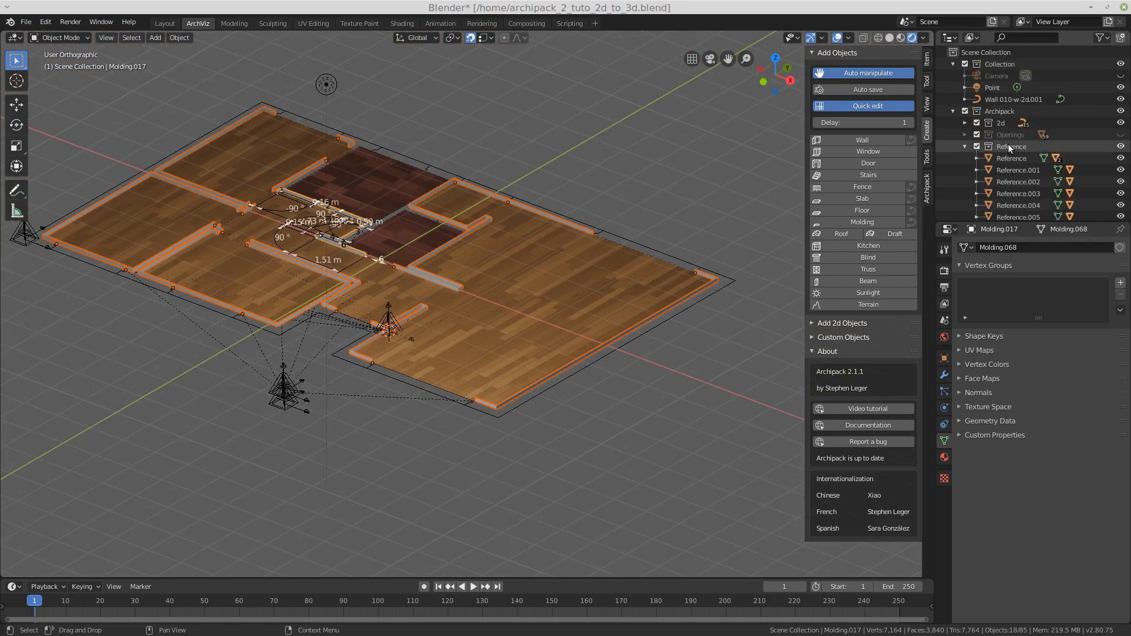
{"action": "scroll", "coordinate": [1012, 174], "scroll_direction": "down", "scroll_amount": 3}
{"action": "scroll", "coordinate": [1012, 174], "scroll_direction": "up", "scroll_amount": 3}
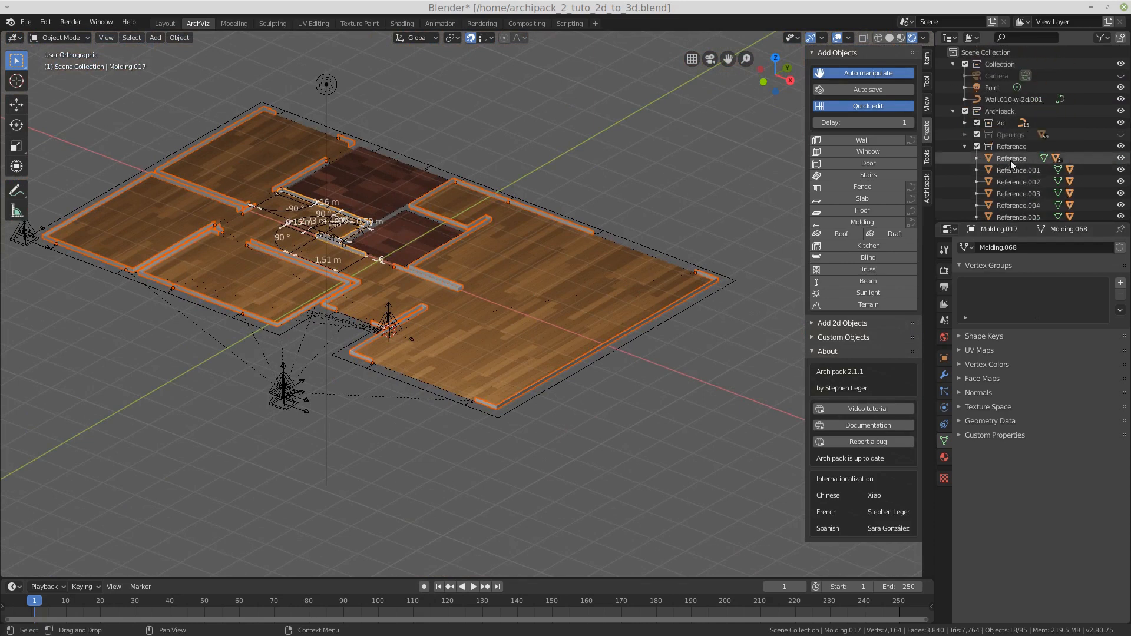
{"action": "left_click", "coordinate": [1009, 147]}
{"action": "right_click", "coordinate": [1009, 145]}
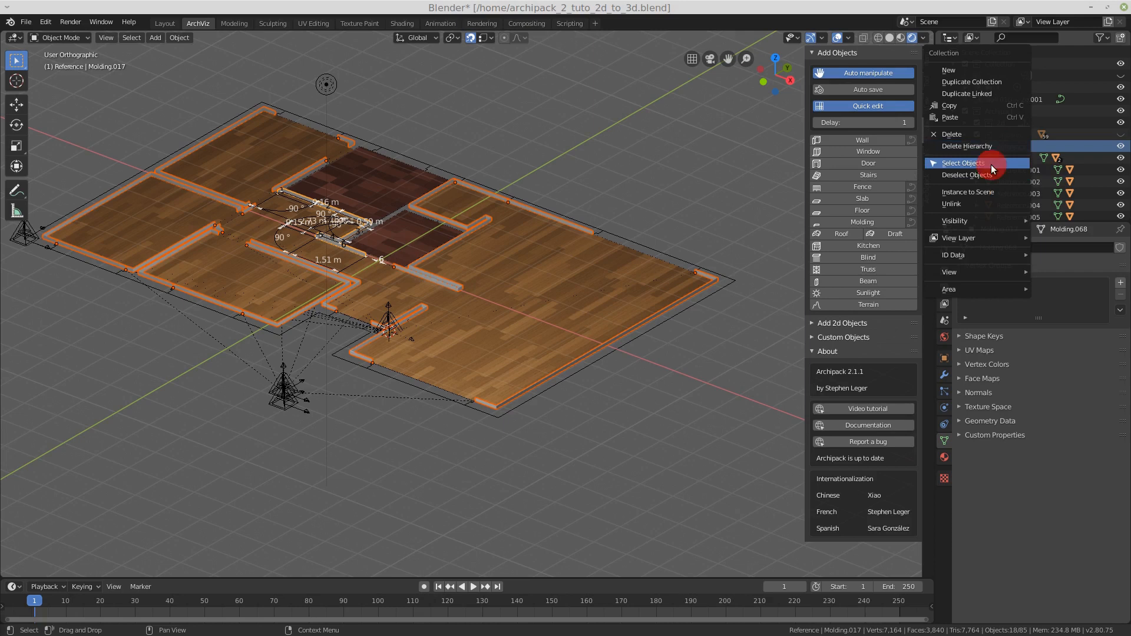
{"action": "left_click", "coordinate": [991, 164]}
{"action": "left_click", "coordinate": [1016, 157], "text": "ctrl"}
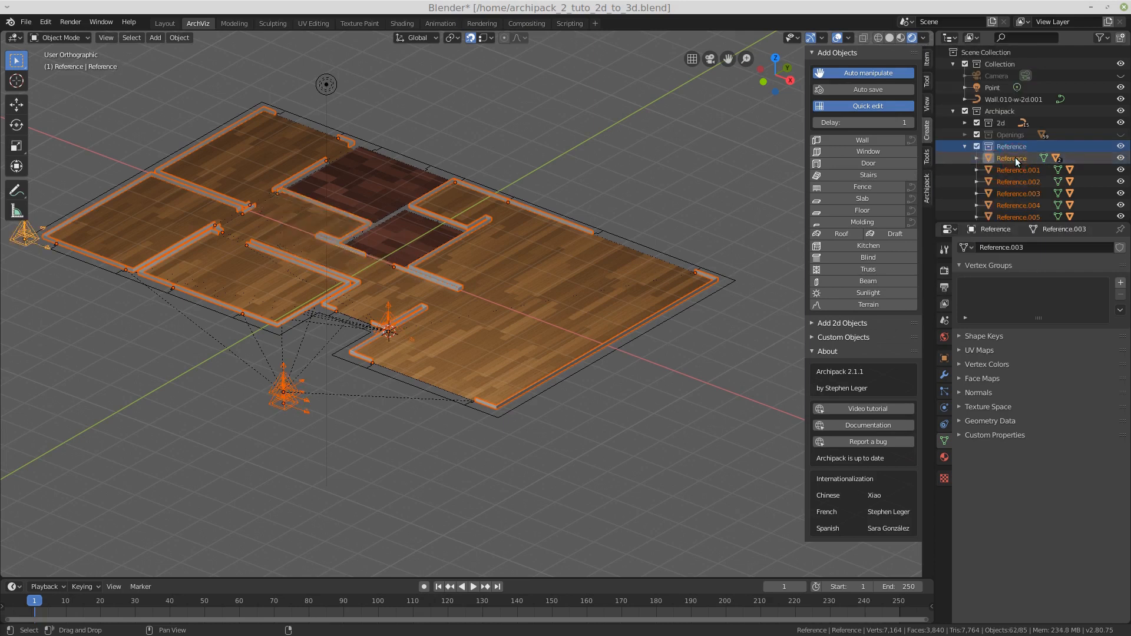
{"action": "key", "text": "KP_Decimal"}
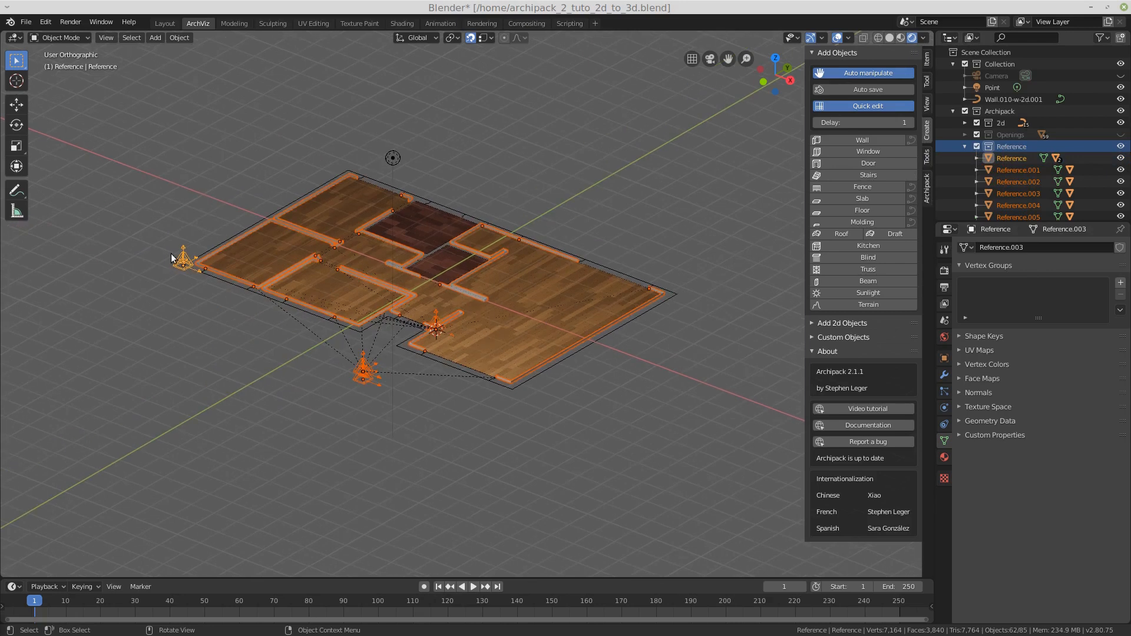
{"action": "left_click", "coordinate": [928, 192]}
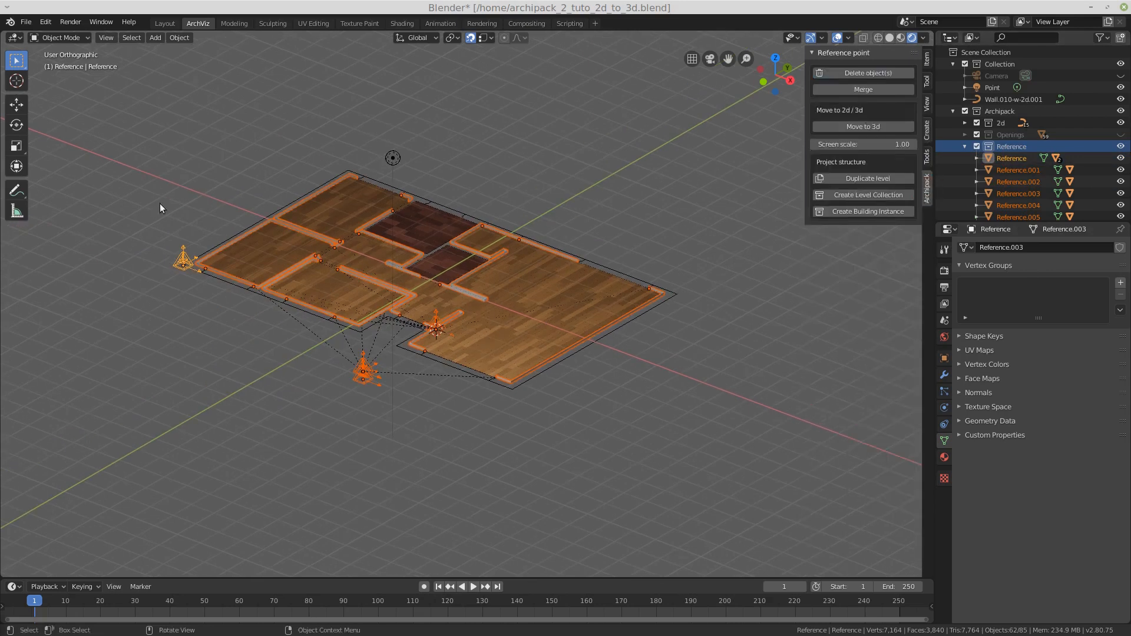
{"action": "left_click", "coordinate": [859, 90]}
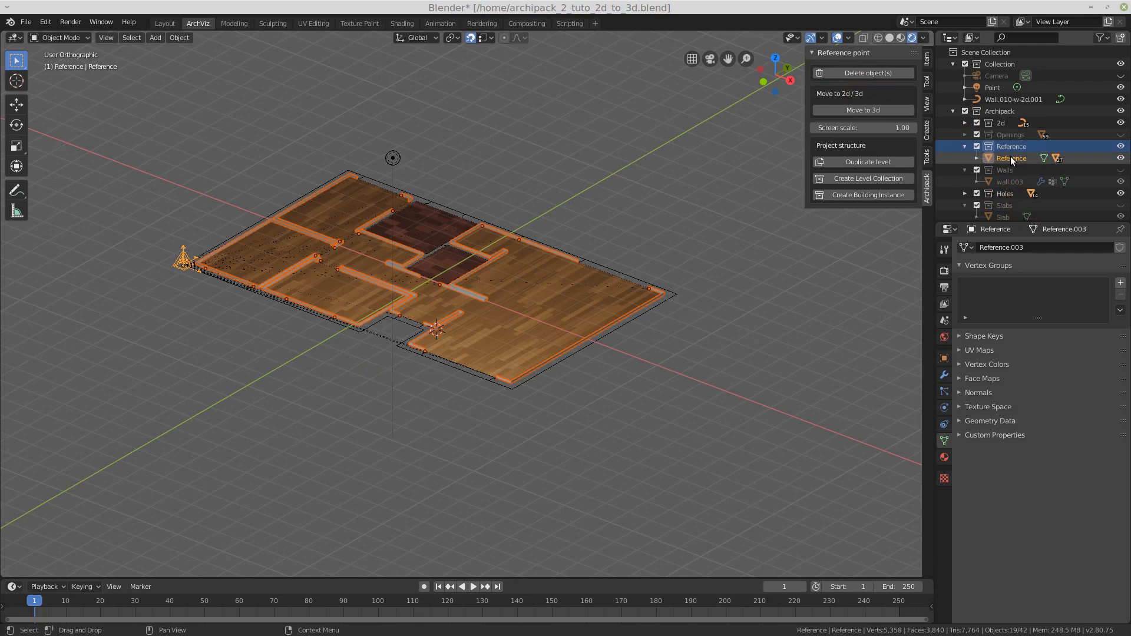
Unhide the Slabs, Walls and Openings collections, and collapse the Floors and Moldings collections in the object list.
{"action": "scroll", "coordinate": [992, 191], "scroll_direction": "down", "scroll_amount": 3}
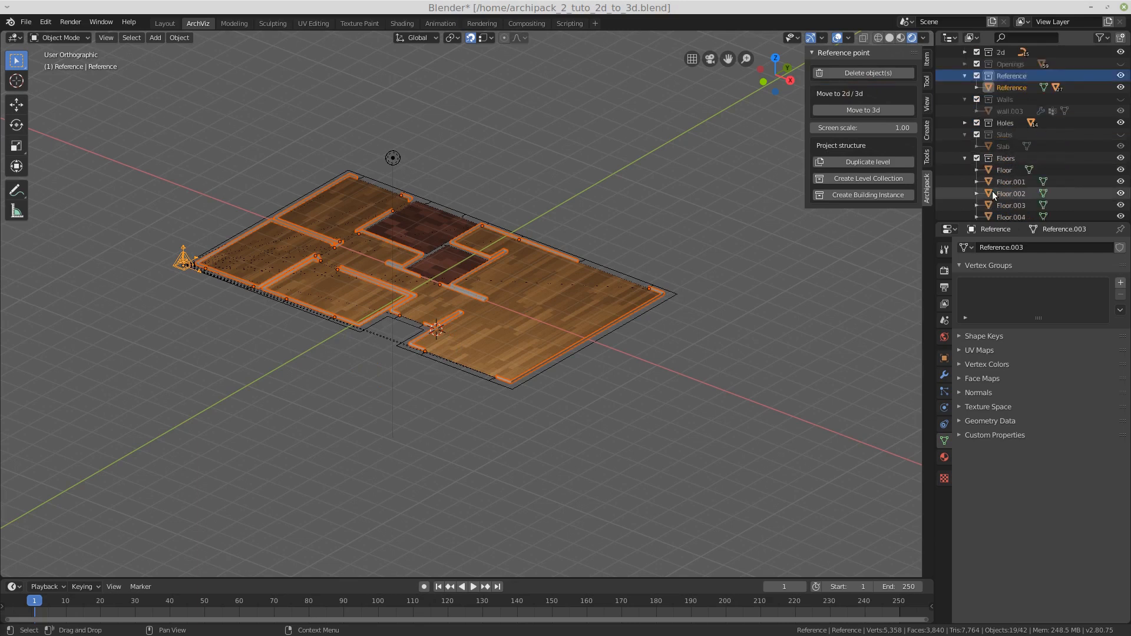
{"action": "left_click", "coordinate": [1120, 134]}
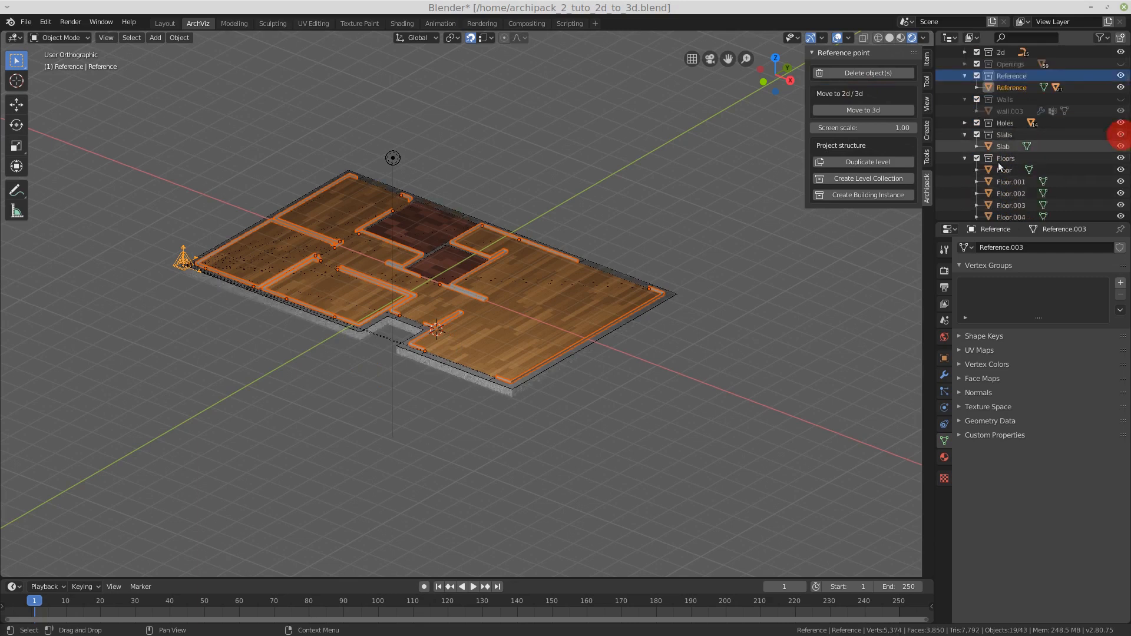
{"action": "left_click", "coordinate": [965, 158]}
{"action": "left_click", "coordinate": [965, 169]}
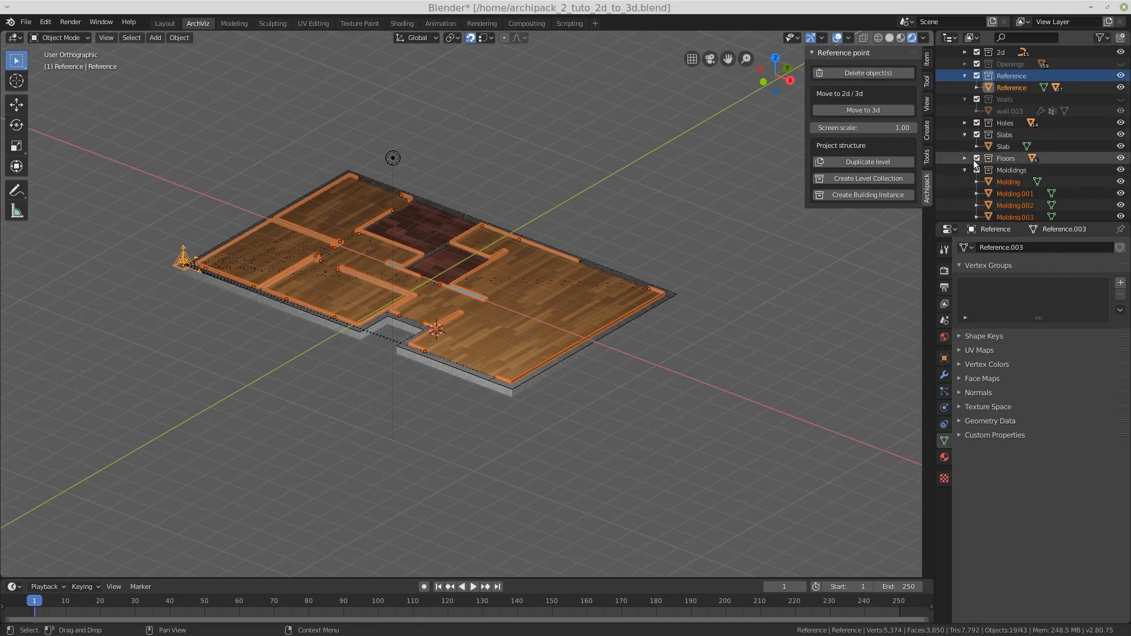
{"action": "left_click", "coordinate": [964, 169]}
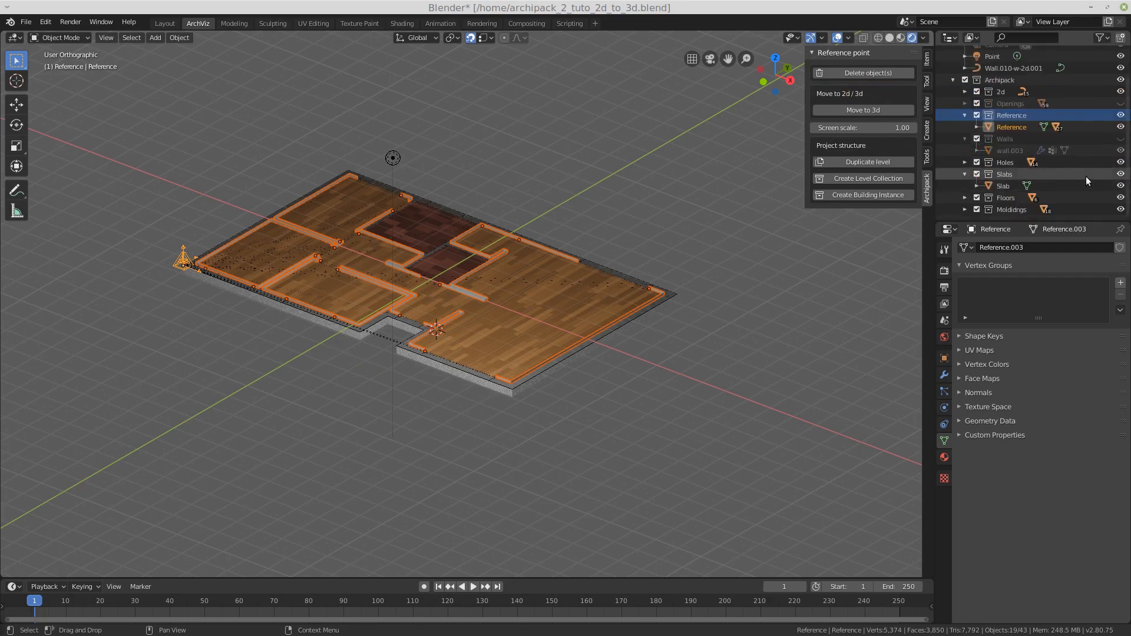
{"action": "left_click", "coordinate": [1121, 138]}
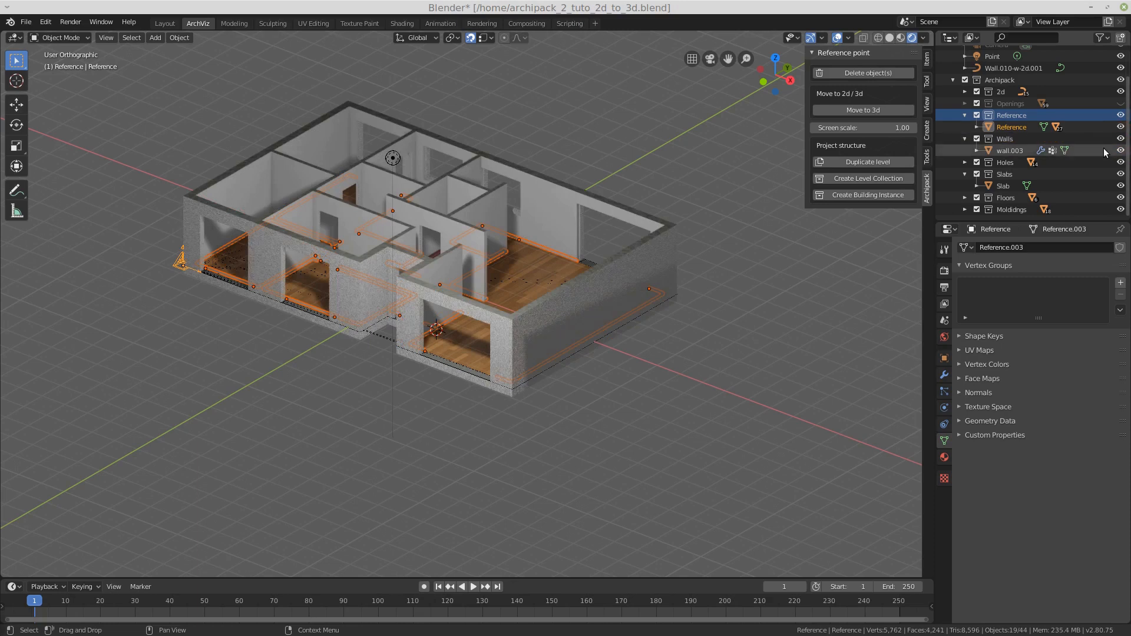
{"action": "left_click", "coordinate": [1121, 103]}
Inspect the assembled building, clear the selection, and select the walls to examine their height setting.
{"action": "mouse_move", "coordinate": [448, 330]}
{"action": "middle_mouse_down"}
{"action": "mouse_move", "coordinate": [472, 374]}
{"action": "mouse_move", "coordinate": [468, 294]}
{"action": "mouse_move", "coordinate": [542, 285]}
{"action": "mouse_move", "coordinate": [525, 314]}
{"action": "middle_mouse_up"}
{"action": "left_click", "coordinate": [652, 182]}
{"action": "scroll", "coordinate": [496, 338], "scroll_direction": "up", "scroll_amount": 3}
{"action": "middle_click_drag", "start_coordinate": [560, 257], "coordinate": [428, 277]}
{"action": "scroll", "coordinate": [528, 321], "scroll_direction": "down", "scroll_amount": 2}
{"action": "scroll", "coordinate": [513, 299], "scroll_direction": "up", "scroll_amount": 3}
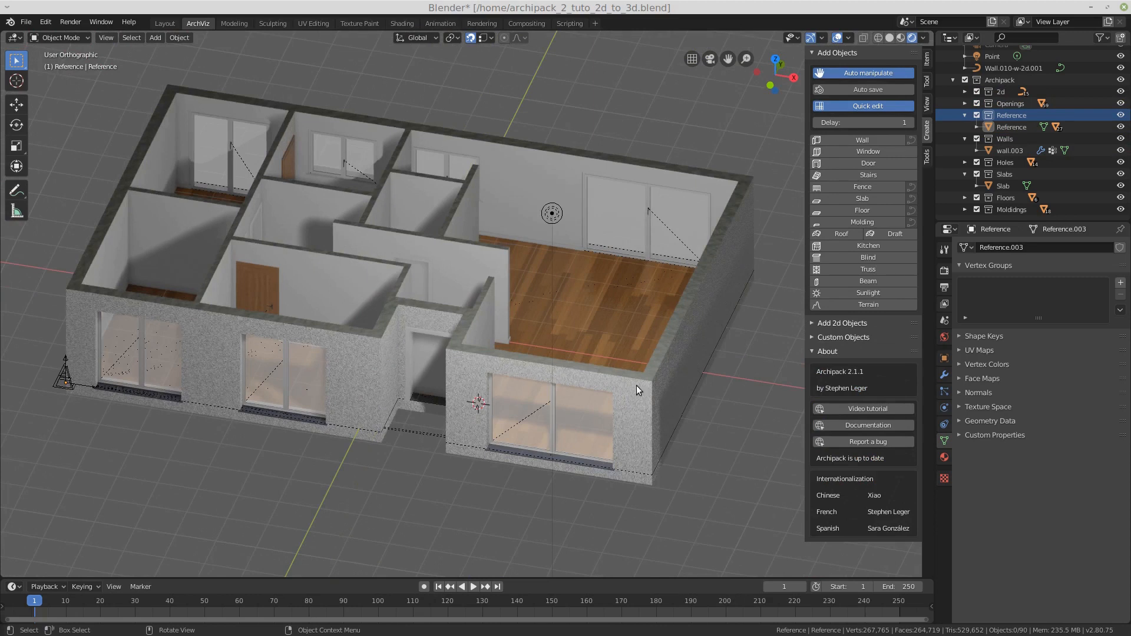
{"action": "left_click", "coordinate": [747, 183]}
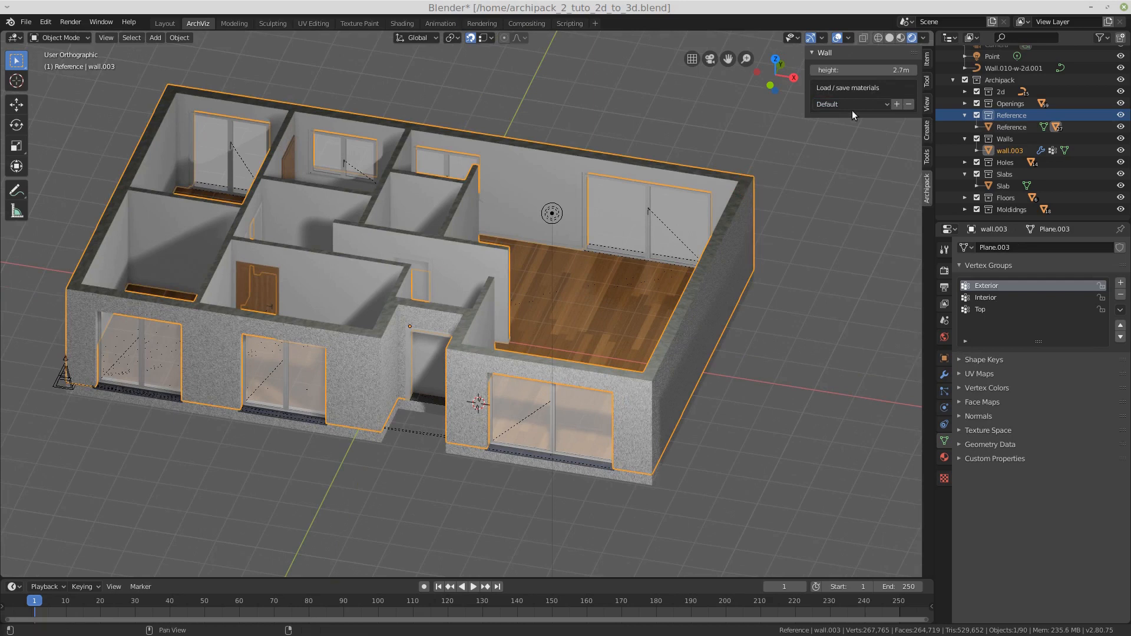
{"action": "mouse_move", "coordinate": [872, 70]}
{"action": "left_mouse_down"}
{"action": "mouse_move", "coordinate": [842, 70]}
{"action": "mouse_move", "coordinate": [872, 70]}
{"action": "left_mouse_up"}
Select the two front windows beside the reference point and set their altitude to 1 m and height to 1.2 m.
{"action": "left_click", "coordinate": [271, 412]}
{"action": "left_click", "coordinate": [148, 394], "text": "shift"}
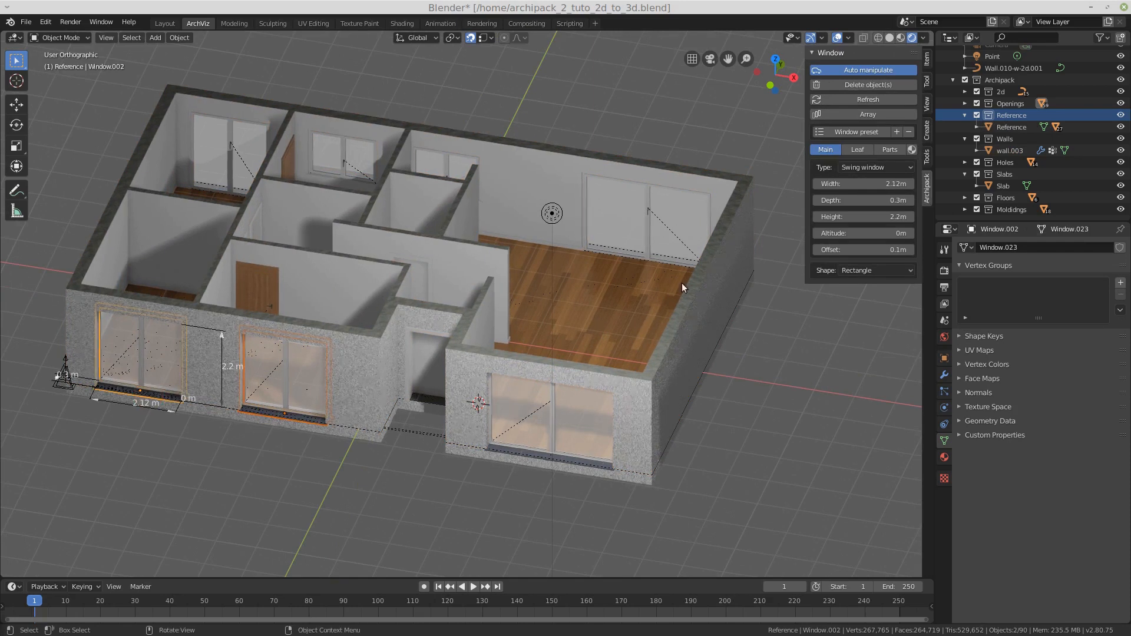
{"action": "left_click", "coordinate": [871, 233]}
{"action": "type", "text": "1"}
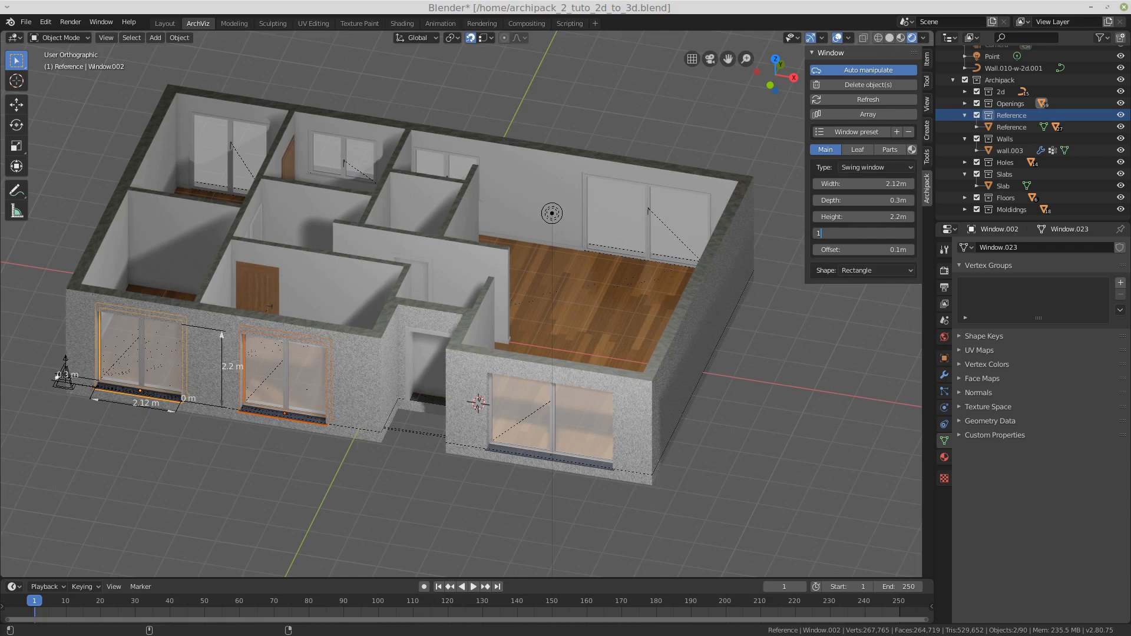
{"action": "key", "text": "Return"}
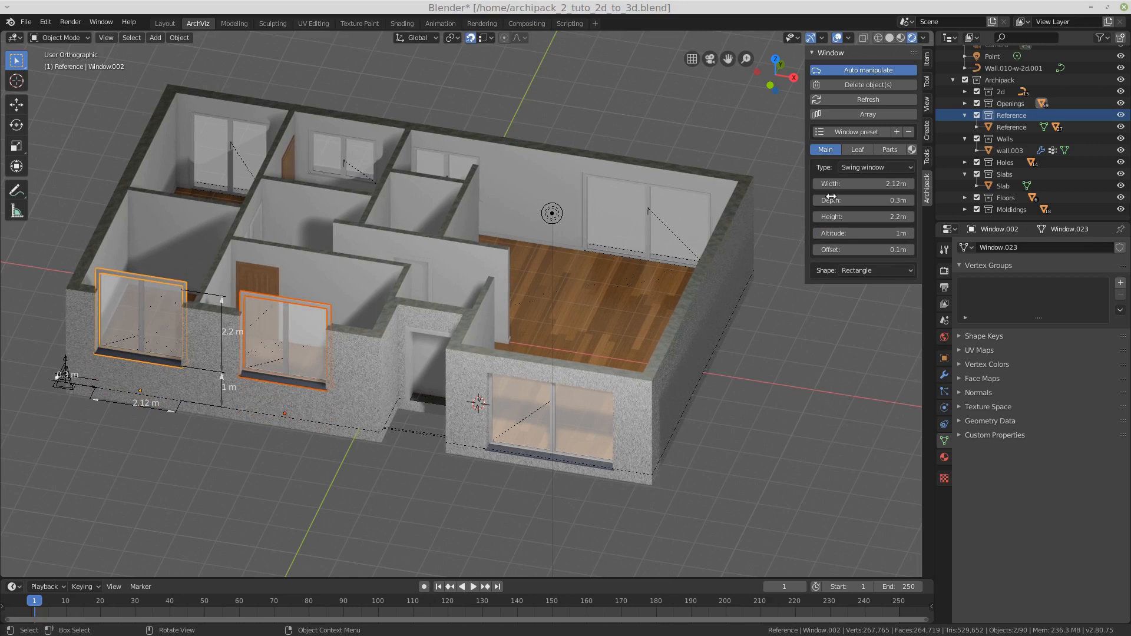
{"action": "left_click", "coordinate": [884, 216]}
{"action": "type", "text": "1.2"}
{"action": "key", "text": "Return"}
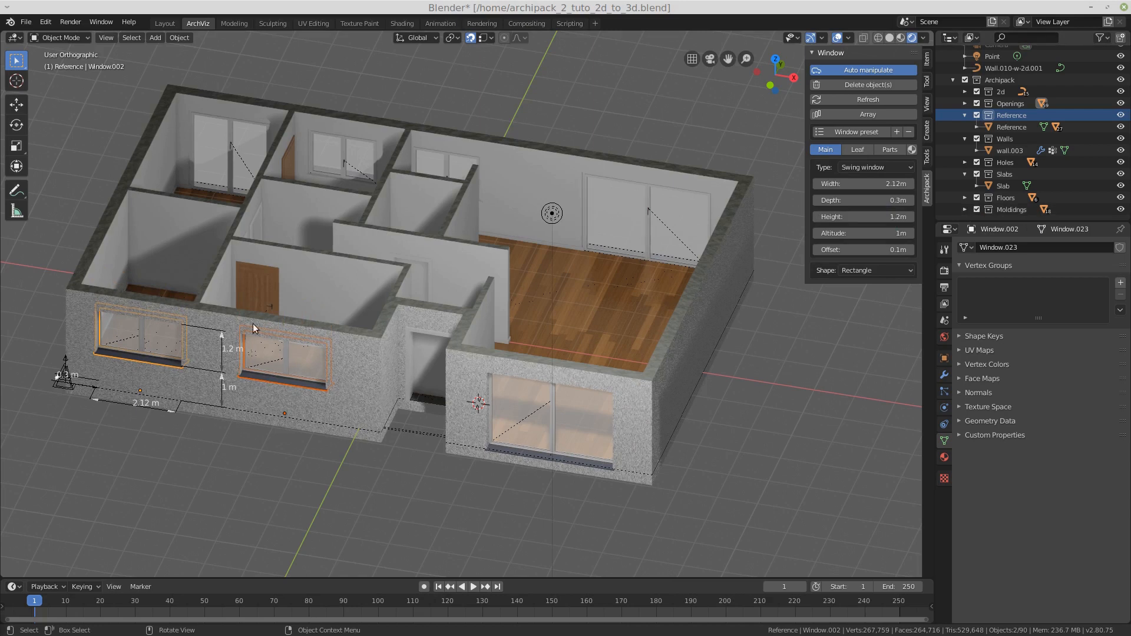
Apply the Outside 100X200 door preset to the front entrance door in the recess.
{"action": "middle_click_drag", "start_coordinate": [224, 426], "coordinate": [274, 431]}
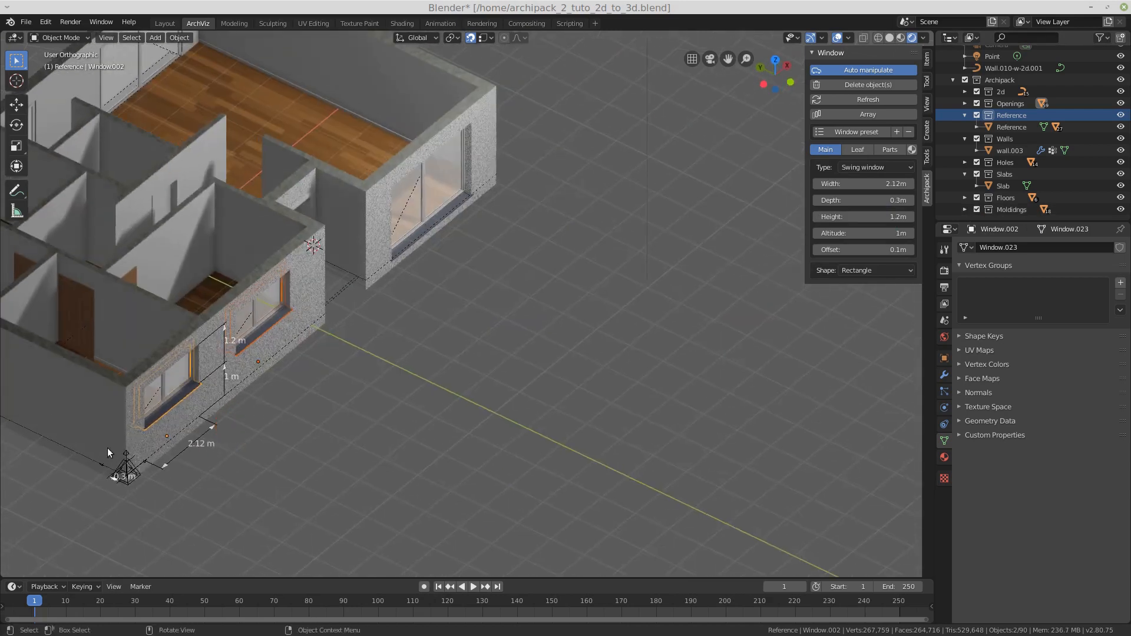
{"action": "scroll", "coordinate": [477, 436], "scroll_direction": "down", "scroll_amount": 2}
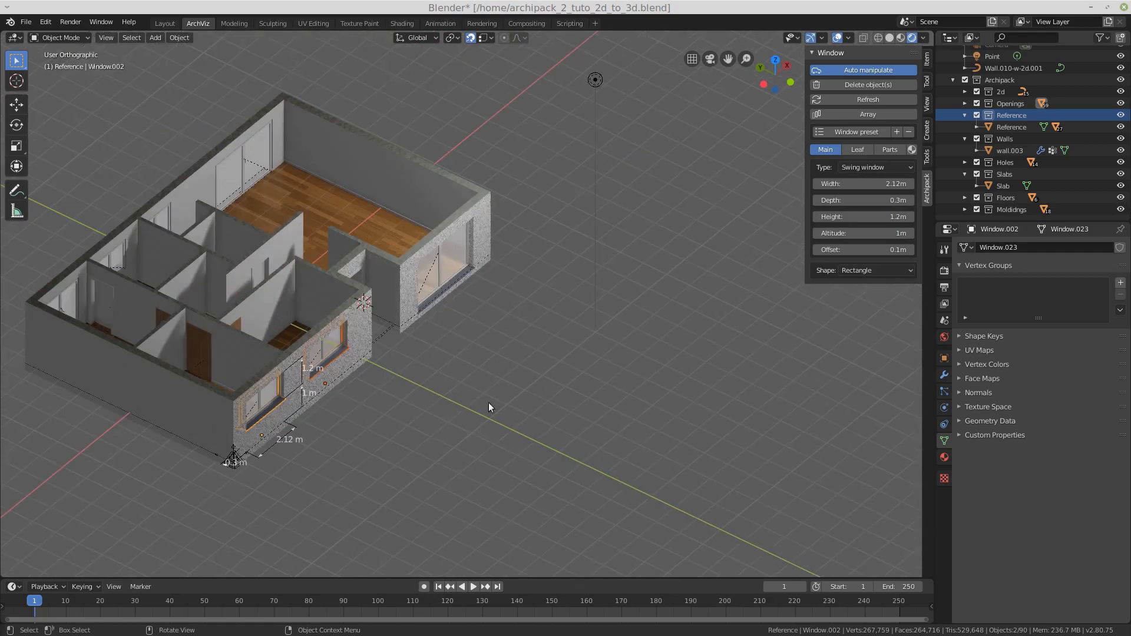
{"action": "middle_click_drag", "start_coordinate": [460, 323], "coordinate": [429, 345]}
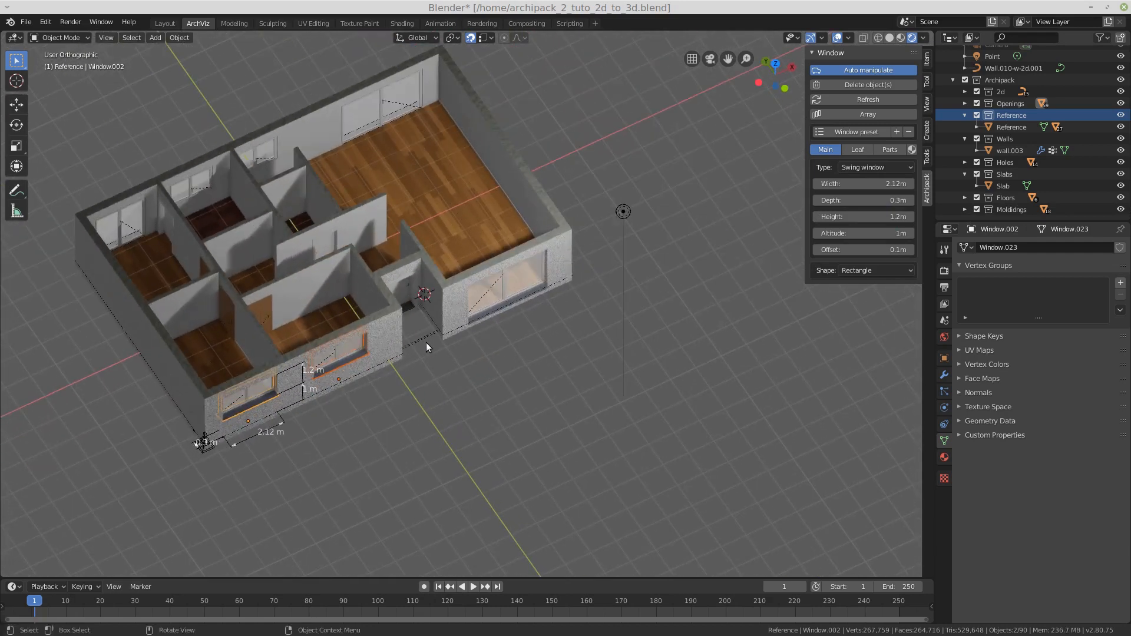
{"action": "scroll", "coordinate": [416, 320], "scroll_direction": "up", "scroll_amount": 5}
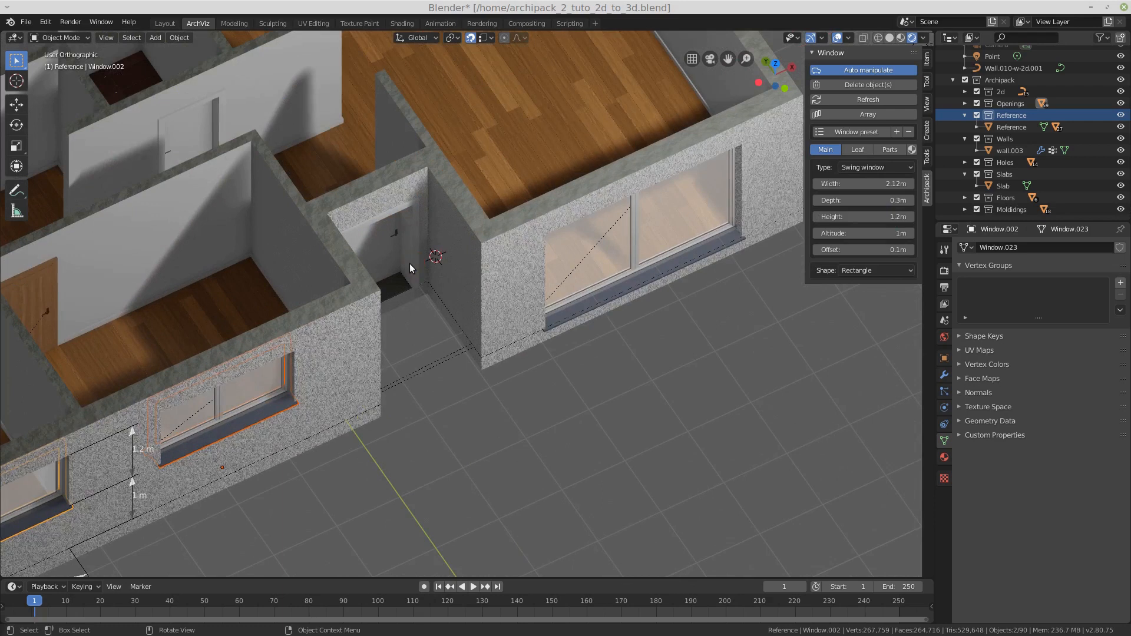
{"action": "left_click", "coordinate": [410, 268]}
{"action": "middle_click_drag", "start_coordinate": [539, 362], "coordinate": [488, 344]}
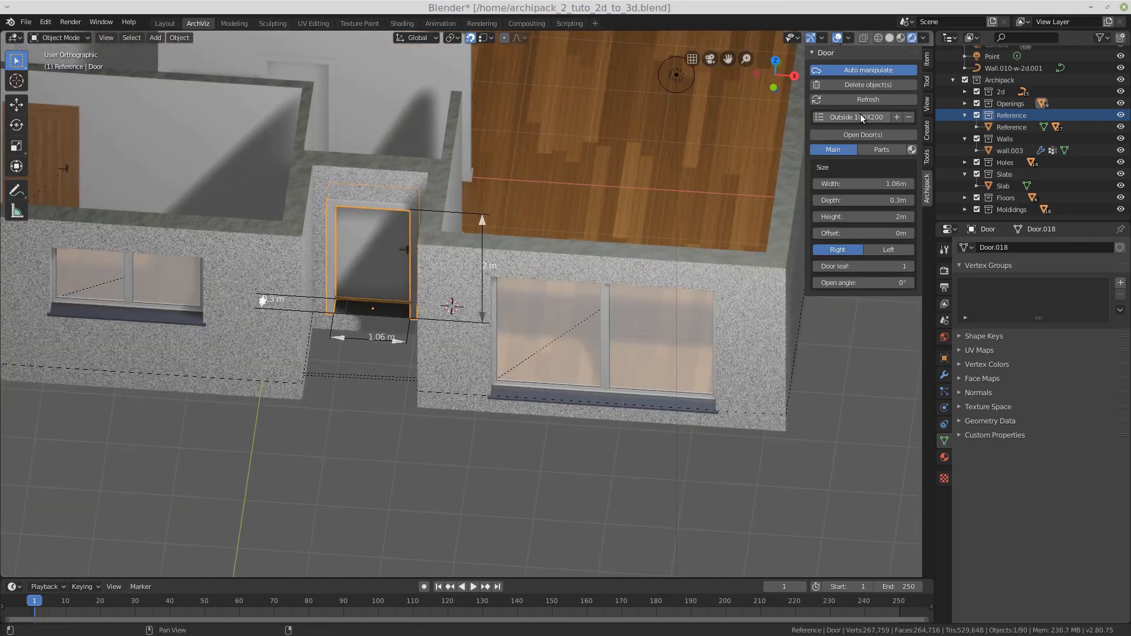
{"action": "left_click", "coordinate": [860, 116]}
{"action": "left_click", "coordinate": [539, 103]}
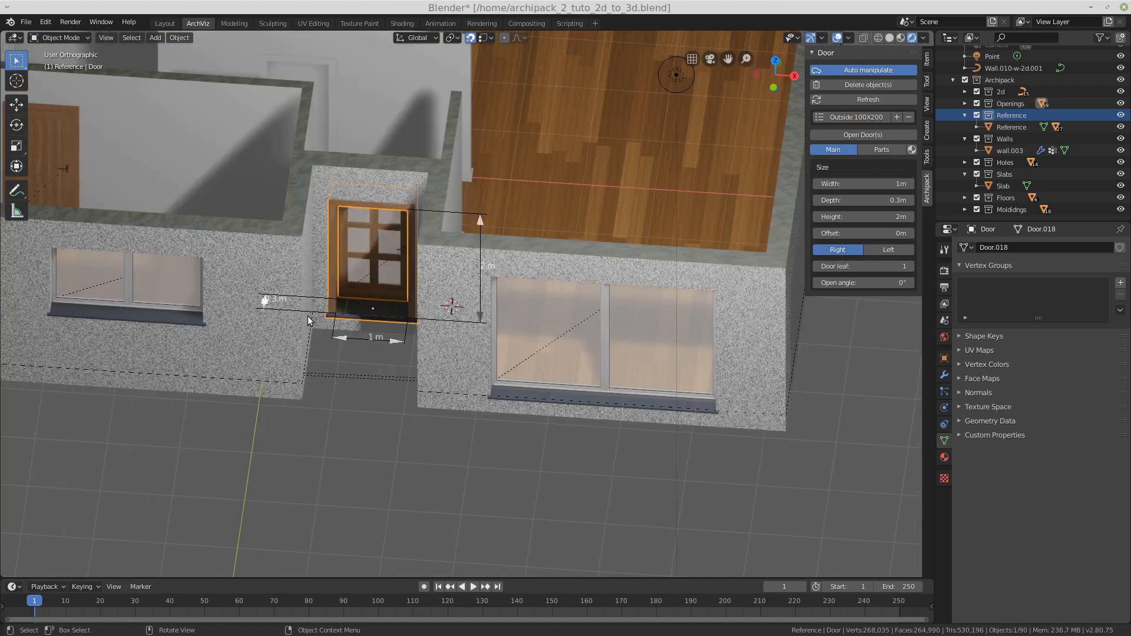
Select the short corner molding that runs into the window frame and adjust its end segment to stop at the frame.
{"action": "middle_click_drag", "start_coordinate": [300, 342], "coordinate": [266, 299]}
{"action": "scroll", "coordinate": [351, 327], "scroll_direction": "down", "scroll_amount": 1}
{"action": "scroll", "coordinate": [351, 327], "scroll_direction": "up", "scroll_amount": 2}
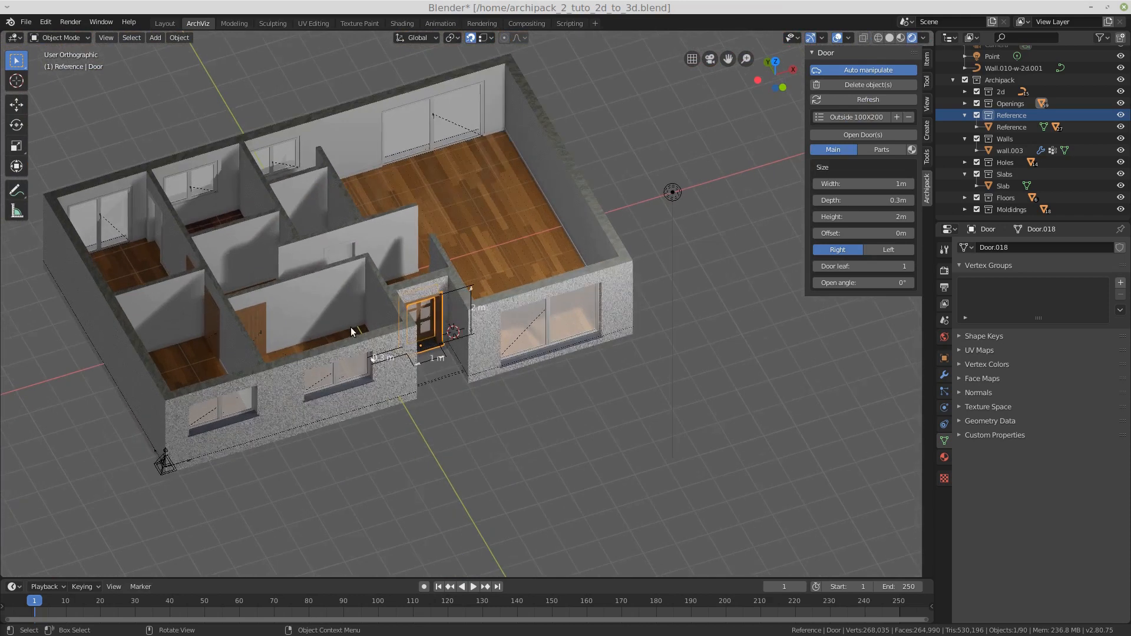
{"action": "scroll", "coordinate": [398, 284], "scroll_direction": "down", "scroll_amount": 3}
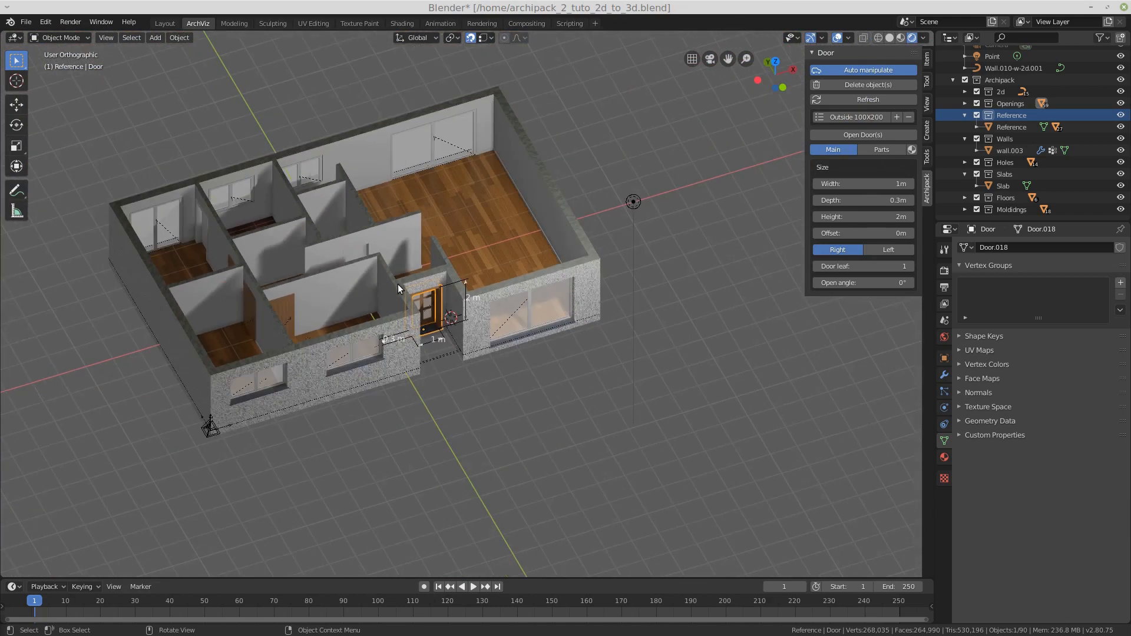
{"action": "scroll", "coordinate": [182, 238], "scroll_direction": "up", "scroll_amount": 10}
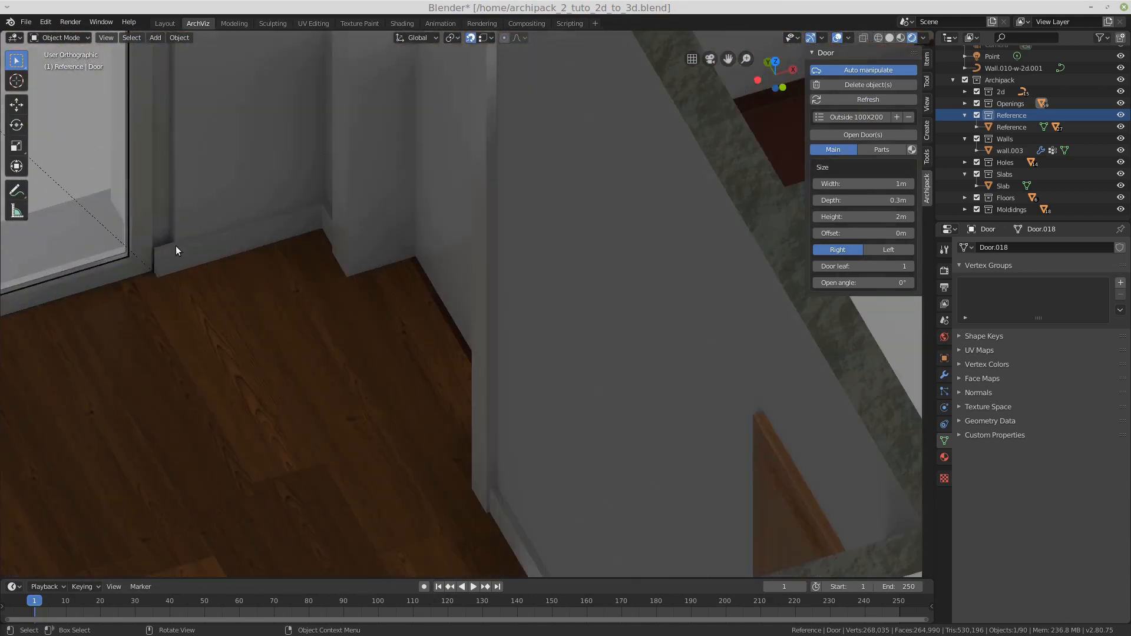
{"action": "left_click", "coordinate": [192, 251]}
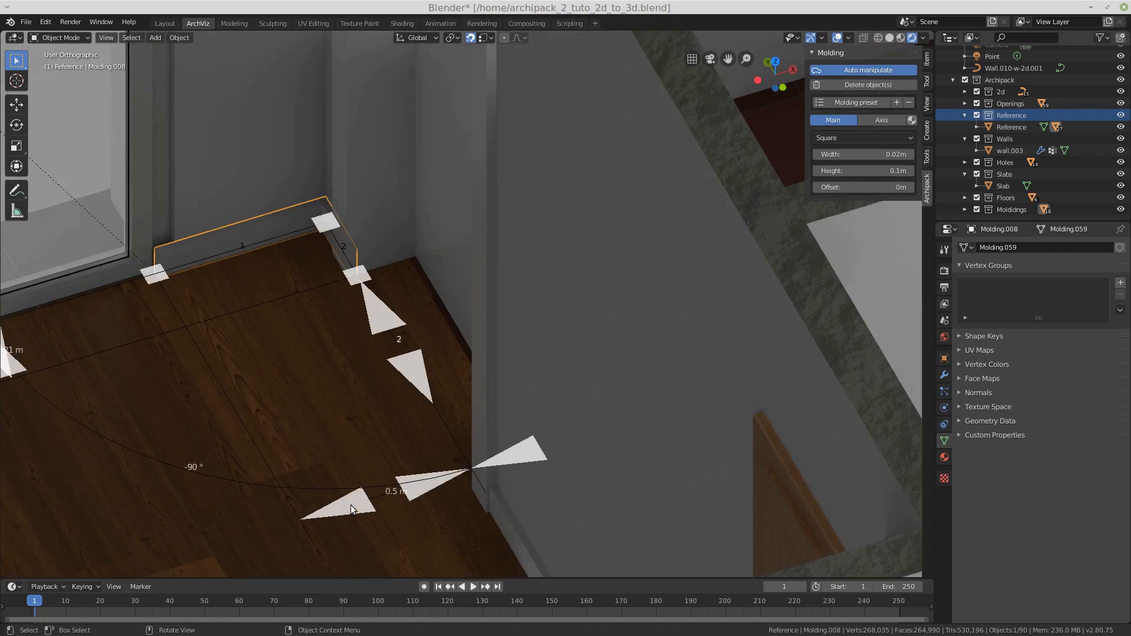
{"action": "left_click_drag", "start_coordinate": [340, 510], "coordinate": [178, 272]}
Shorten the end segment of the molding beside the corner room's tall window to about 0.3 m, clear of the frame.
{"action": "scroll", "coordinate": [449, 243], "scroll_direction": "down", "scroll_amount": 5}
{"action": "middle_click_drag", "start_coordinate": [549, 300], "coordinate": [473, 301]}
{"action": "scroll", "coordinate": [532, 324], "scroll_direction": "down", "scroll_amount": 3}
{"action": "scroll", "coordinate": [264, 198], "scroll_direction": "up", "scroll_amount": 4}
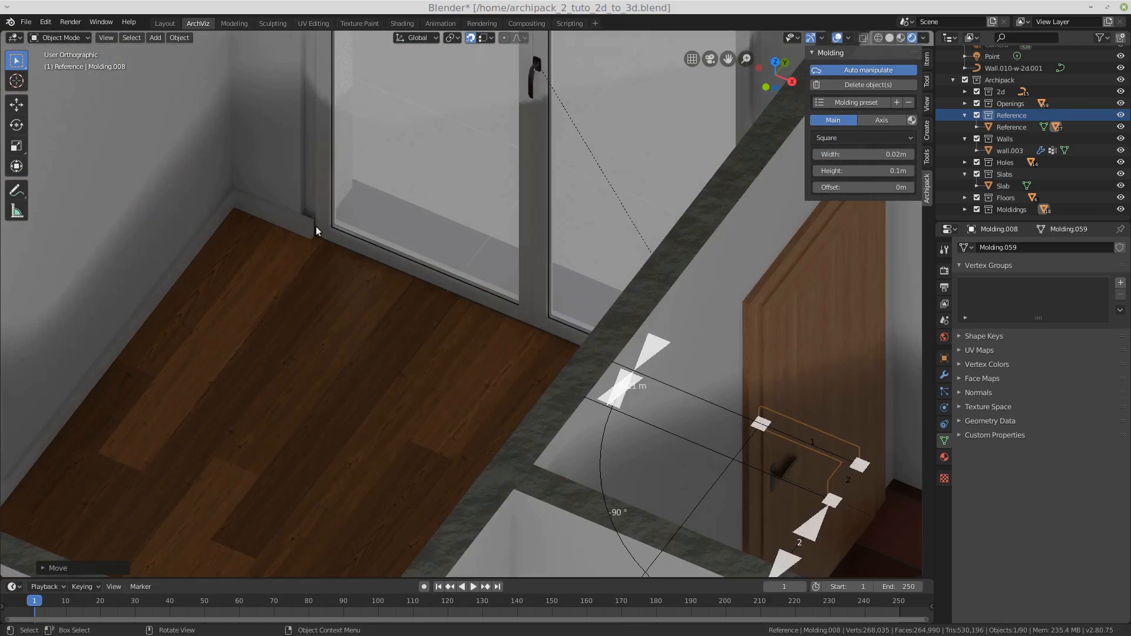
{"action": "left_click", "coordinate": [302, 228]}
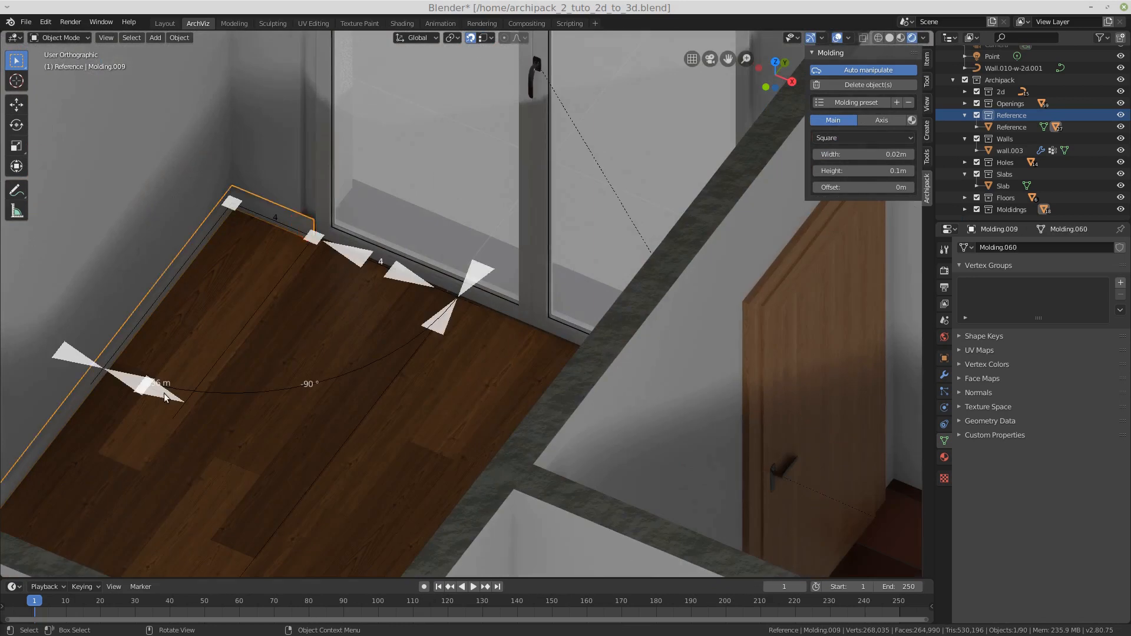
{"action": "left_click_drag", "start_coordinate": [152, 386], "coordinate": [306, 225]}
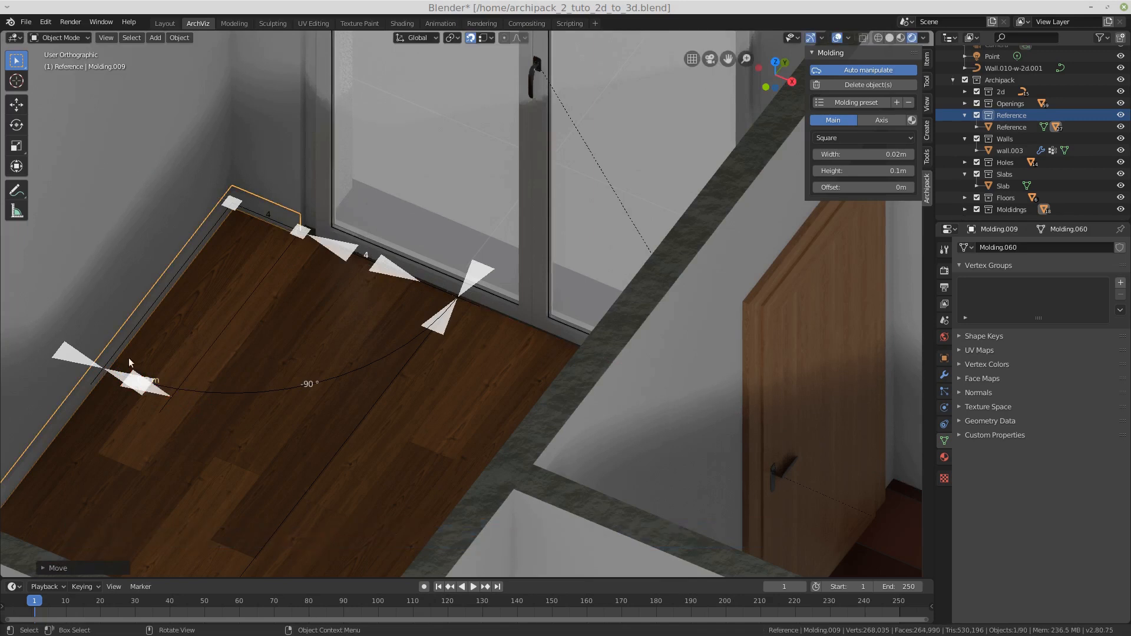
{"action": "scroll", "coordinate": [152, 388], "scroll_direction": "down", "scroll_amount": 2}
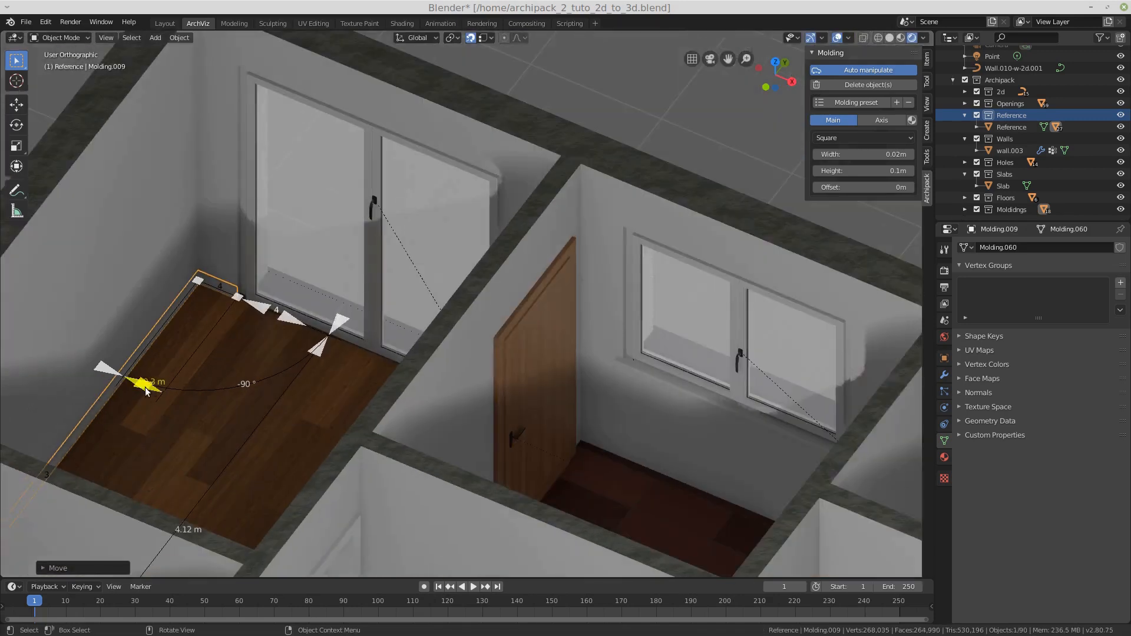
{"action": "scroll", "coordinate": [146, 390], "scroll_direction": "up", "scroll_amount": 5}
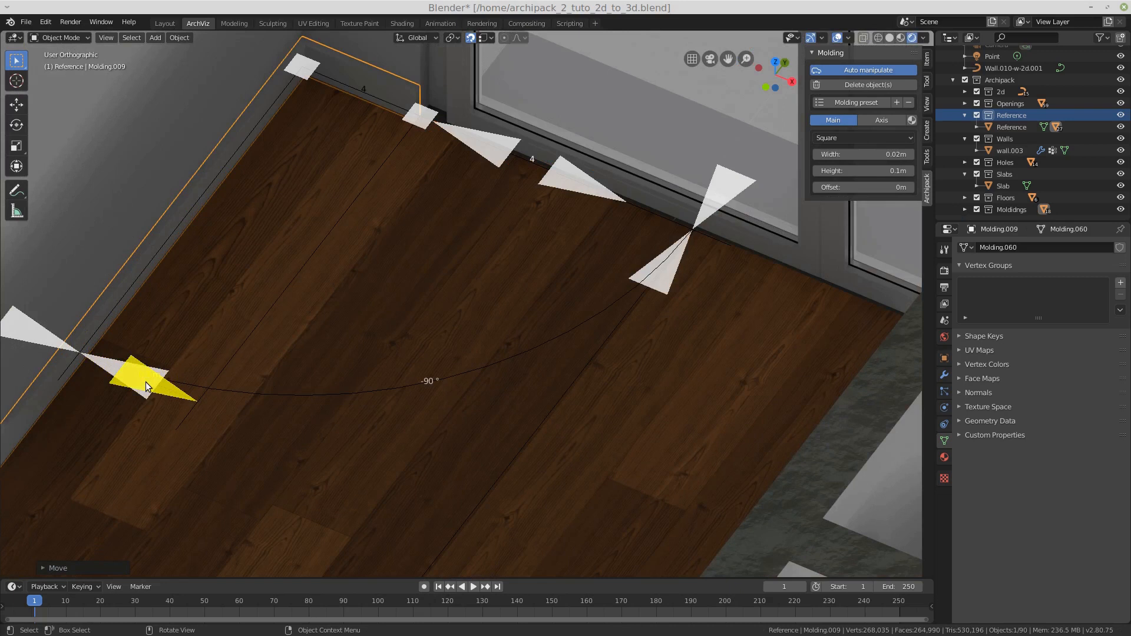
{"action": "scroll", "coordinate": [482, 342], "scroll_direction": "down", "scroll_amount": 3}
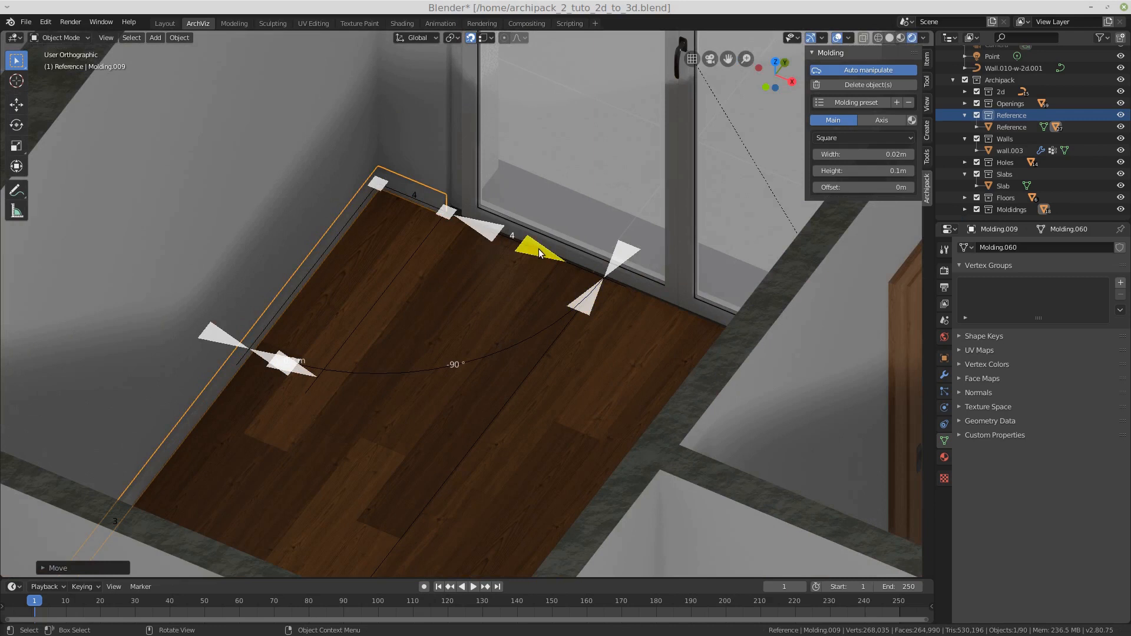
Shorten the large room's molding segment next to the wide back window to about 0.93 m.
{"action": "scroll", "coordinate": [465, 263], "scroll_direction": "down", "scroll_amount": 5}
{"action": "scroll", "coordinate": [465, 263], "scroll_direction": "down", "scroll_amount": 4}
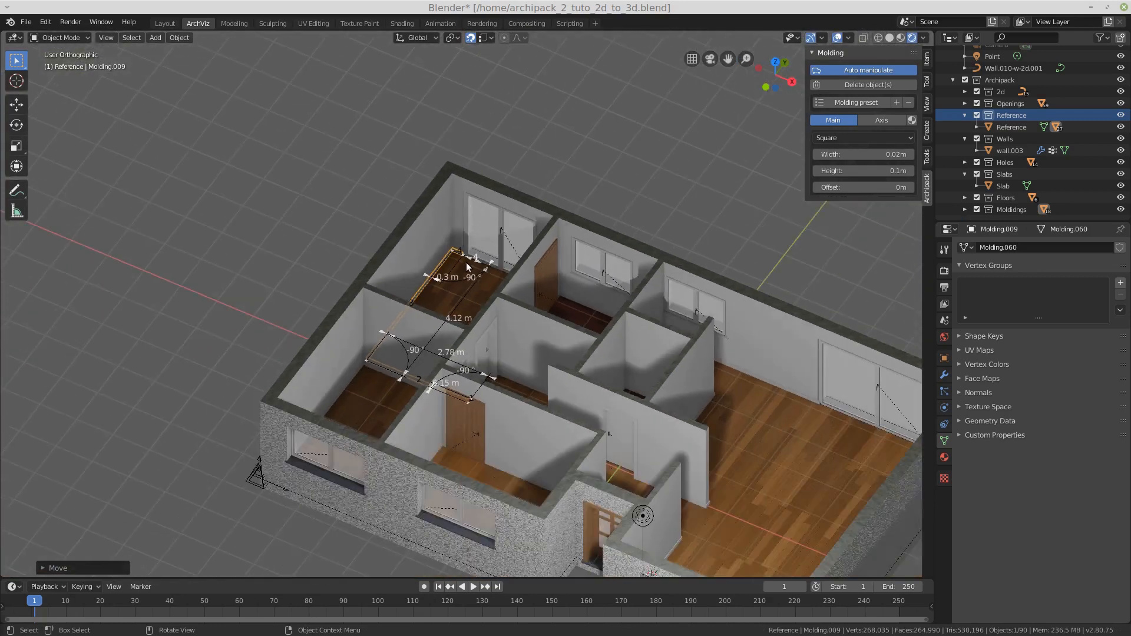
{"action": "mouse_move", "coordinate": [595, 344]}
{"action": "middle_mouse_down"}
{"action": "mouse_move", "coordinate": [571, 358]}
{"action": "mouse_move", "coordinate": [599, 356]}
{"action": "middle_mouse_up"}
{"action": "scroll", "coordinate": [470, 271], "scroll_direction": "down", "scroll_amount": 2}
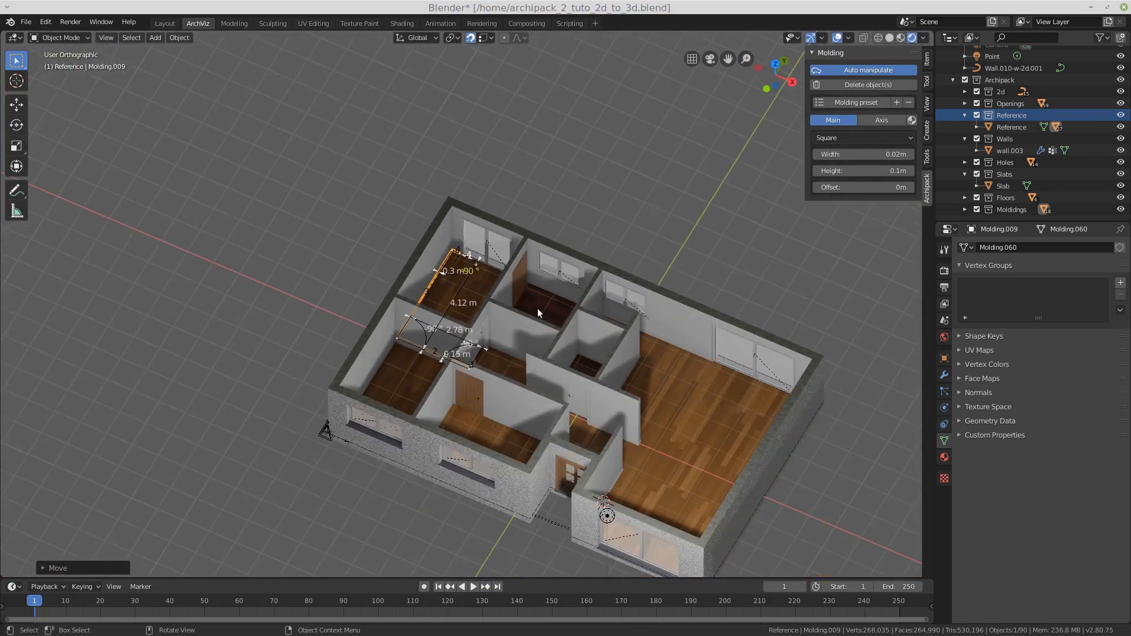
{"action": "scroll", "coordinate": [746, 382], "scroll_direction": "up", "scroll_amount": 6}
{"action": "scroll", "coordinate": [652, 312], "scroll_direction": "up", "scroll_amount": 3}
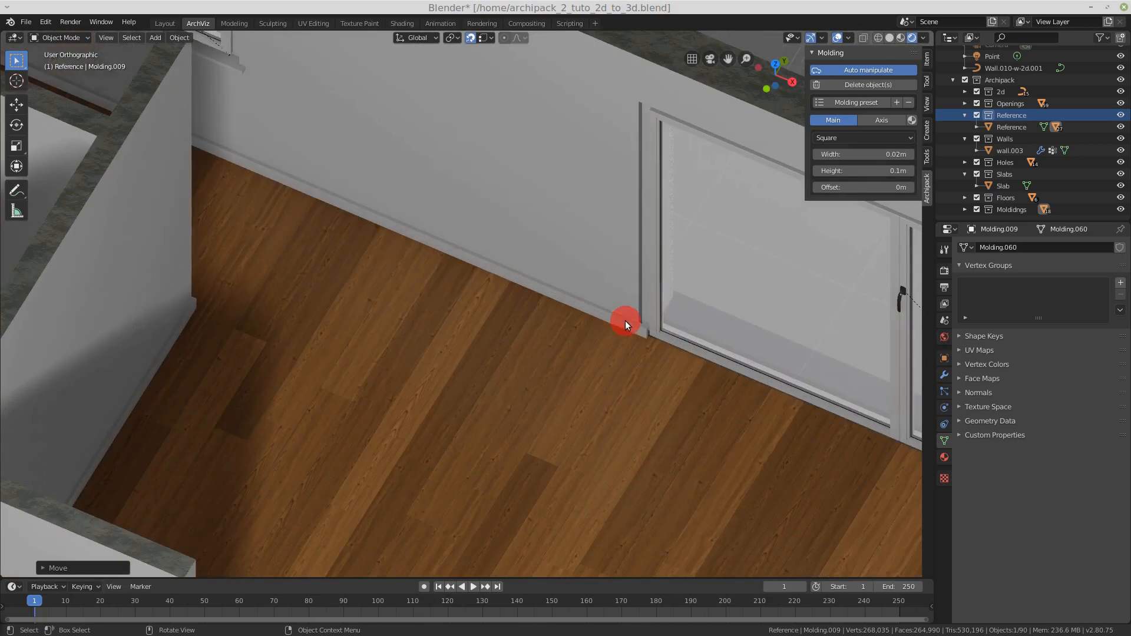
{"action": "left_click", "coordinate": [624, 321]}
{"action": "mouse_move", "coordinate": [547, 462]}
{"action": "left_mouse_down"}
{"action": "mouse_move", "coordinate": [577, 471]}
{"action": "mouse_move", "coordinate": [537, 457]}
{"action": "left_mouse_up"}
Examine the building from the back, front and above to review walls, openings, floors and moldings.
{"action": "scroll", "coordinate": [553, 313], "scroll_direction": "down", "scroll_amount": 5}
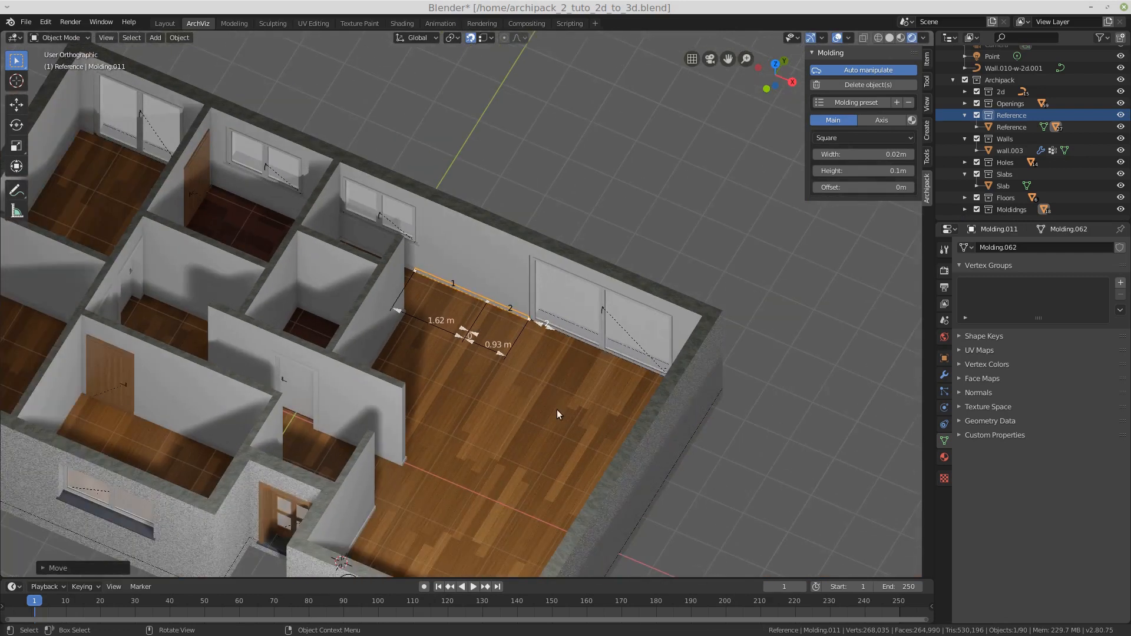
{"action": "middle_click_drag", "start_coordinate": [557, 409], "coordinate": [512, 345]}
{"action": "scroll", "coordinate": [512, 345], "scroll_direction": "down", "scroll_amount": 4}
{"action": "middle_click_drag", "start_coordinate": [564, 386], "coordinate": [453, 383]}
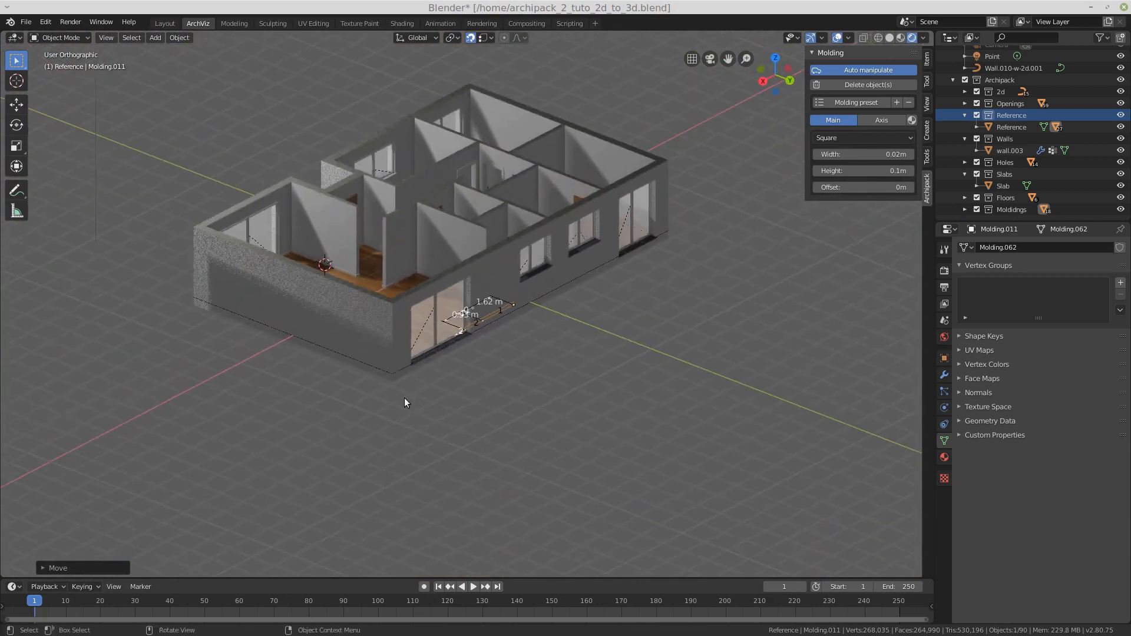
{"action": "scroll", "coordinate": [405, 374], "scroll_direction": "down", "scroll_amount": 2}
{"action": "scroll", "coordinate": [422, 296], "scroll_direction": "up", "scroll_amount": 5}
{"action": "middle_click_drag", "start_coordinate": [386, 293], "coordinate": [394, 318]}
{"action": "scroll", "coordinate": [394, 316], "scroll_direction": "down", "scroll_amount": 3}
{"action": "scroll", "coordinate": [397, 314], "scroll_direction": "up", "scroll_amount": 3}
{"action": "middle_click_drag", "start_coordinate": [460, 301], "coordinate": [600, 299]}
{"action": "scroll", "coordinate": [507, 238], "scroll_direction": "down", "scroll_amount": 5}
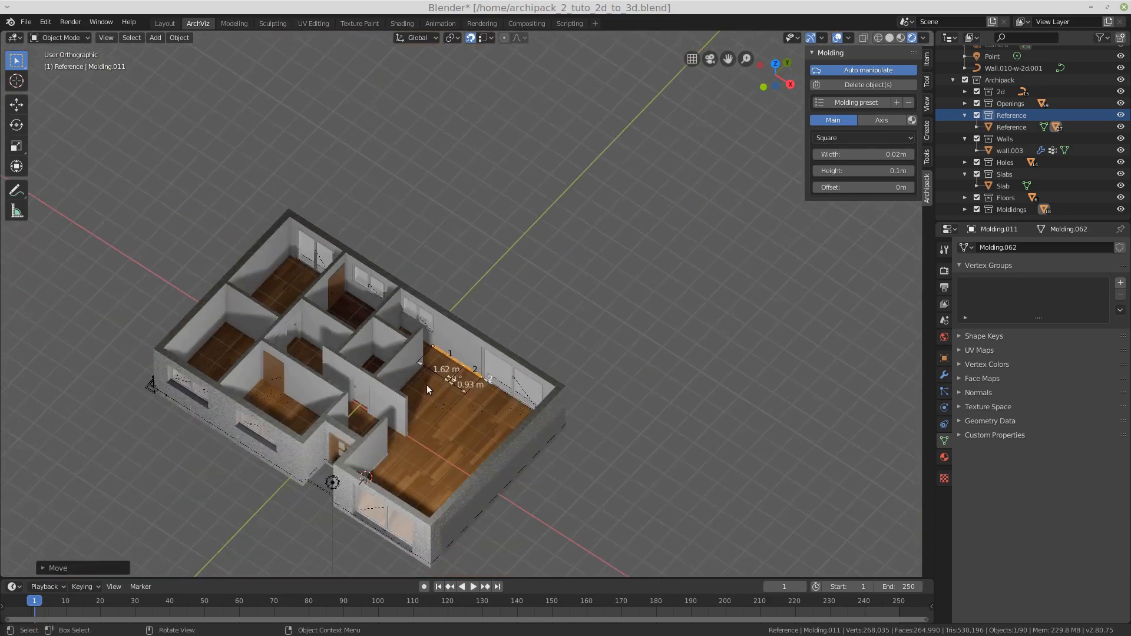
{"action": "scroll", "coordinate": [394, 397], "scroll_direction": "down", "scroll_amount": 2}
{"action": "scroll", "coordinate": [392, 398], "scroll_direction": "up", "scroll_amount": 5}
{"action": "scroll", "coordinate": [380, 406], "scroll_direction": "up", "scroll_amount": 1}
{"action": "scroll", "coordinate": [380, 407], "scroll_direction": "down", "scroll_amount": 1}
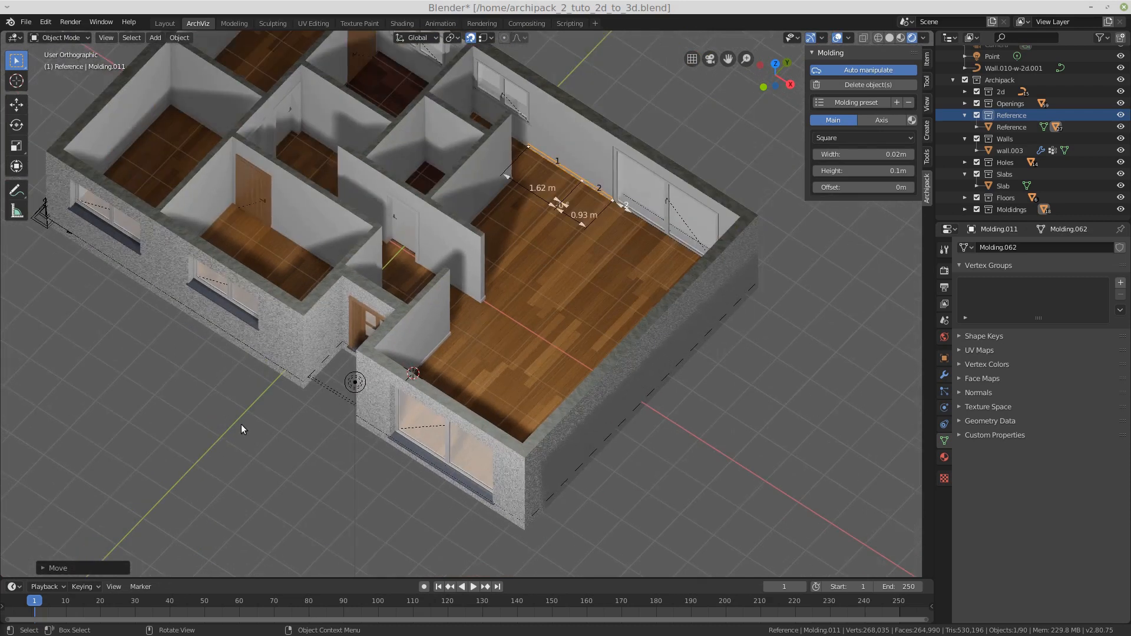
{"action": "scroll", "coordinate": [333, 463], "scroll_direction": "down", "scroll_amount": 2}
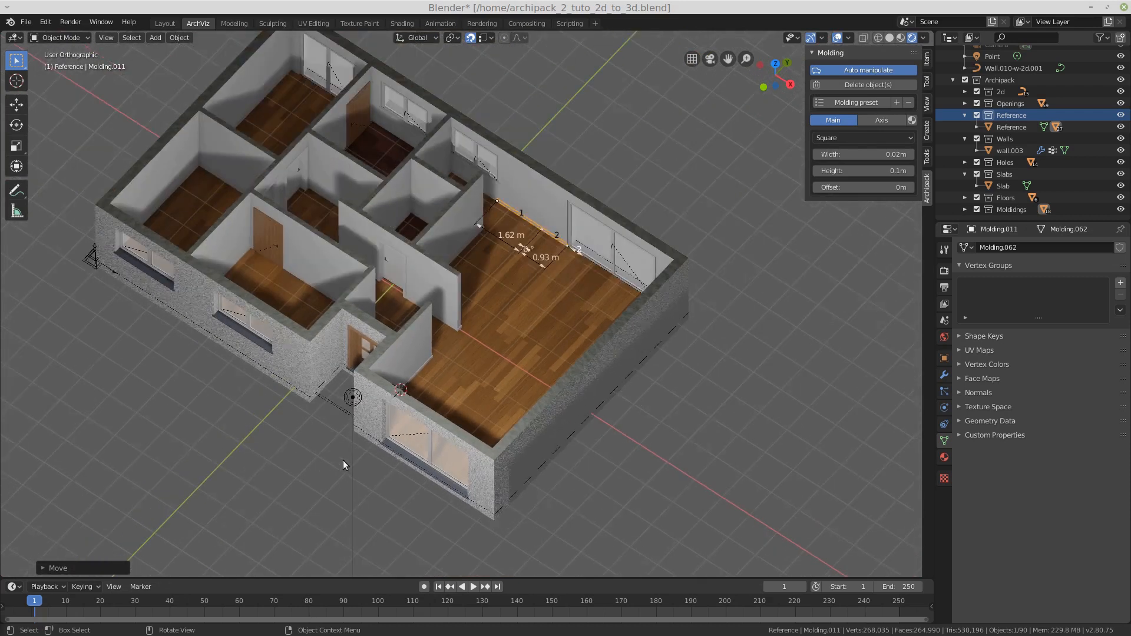
Deselect the large room's molding to leave its editing mode.
{"action": "scroll", "coordinate": [333, 319], "scroll_direction": "up", "scroll_amount": 2}
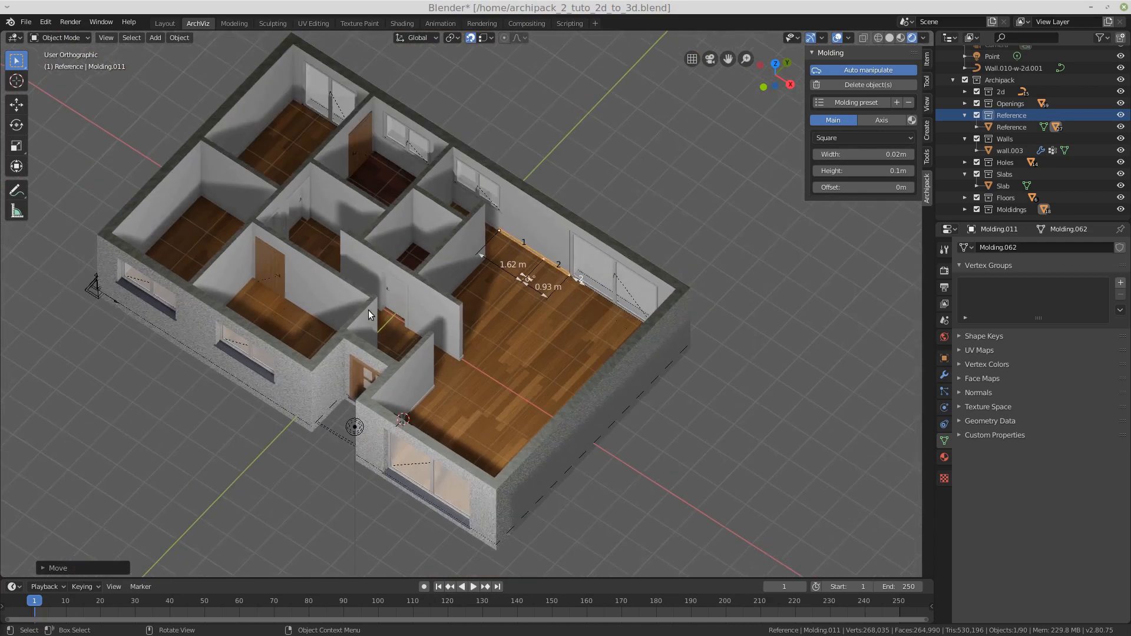
{"action": "scroll", "coordinate": [547, 352], "scroll_direction": "down", "scroll_amount": 1}
{"action": "scroll", "coordinate": [546, 352], "scroll_direction": "up", "scroll_amount": 1}
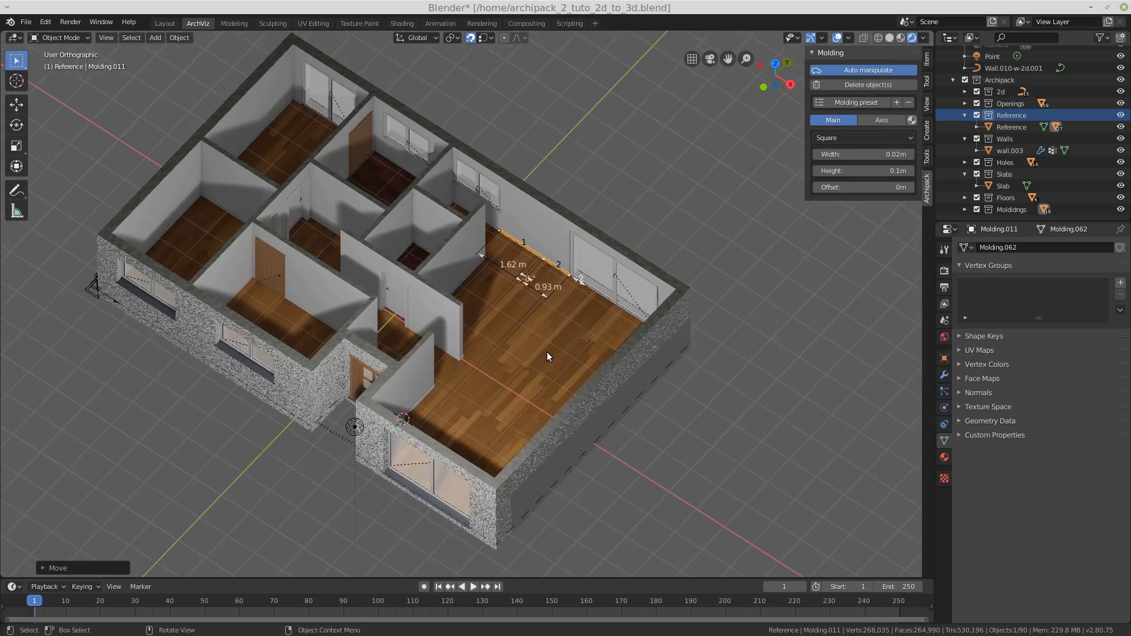
{"action": "left_click", "coordinate": [669, 255]}
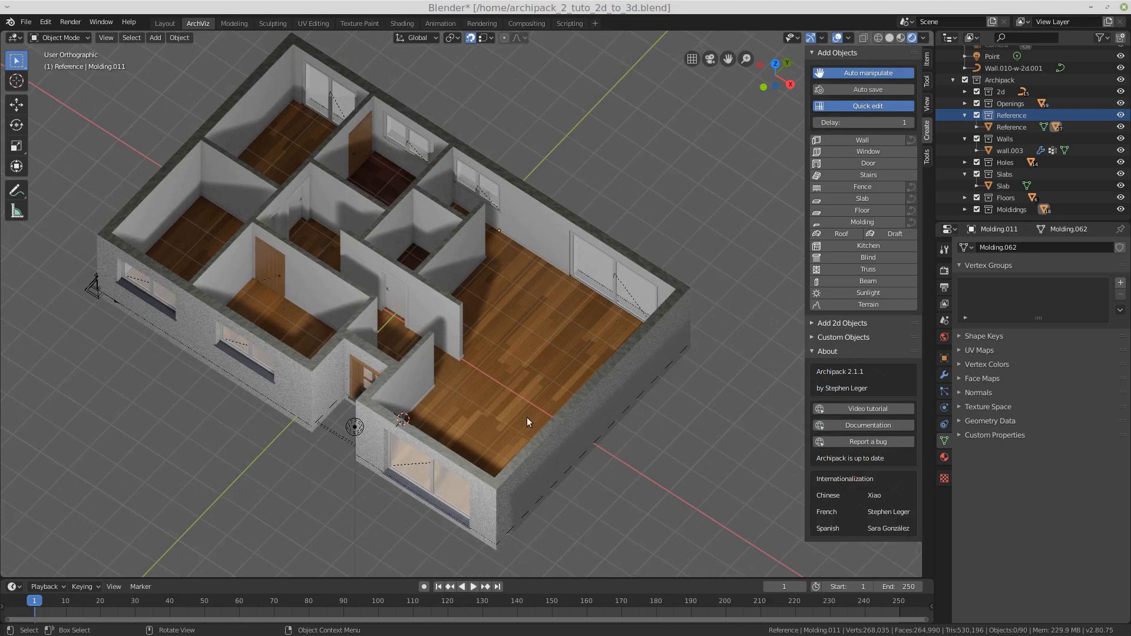
Inspect the finished building's room layout, entrance and front windows from a steep overhead view and a lower front angle.
{"action": "middle_click_drag", "start_coordinate": [509, 418], "coordinate": [525, 441]}
{"action": "scroll", "coordinate": [524, 369], "scroll_direction": "down", "scroll_amount": 2}
{"action": "scroll", "coordinate": [403, 376], "scroll_direction": "up", "scroll_amount": 3}
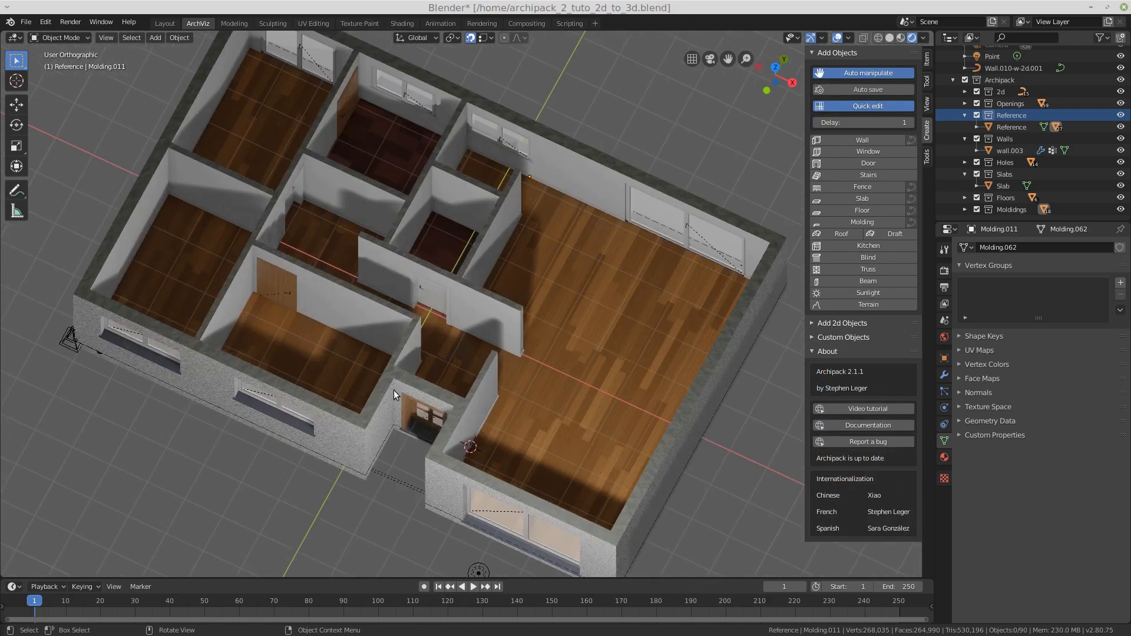
{"action": "scroll", "coordinate": [384, 498], "scroll_direction": "down", "scroll_amount": 2}
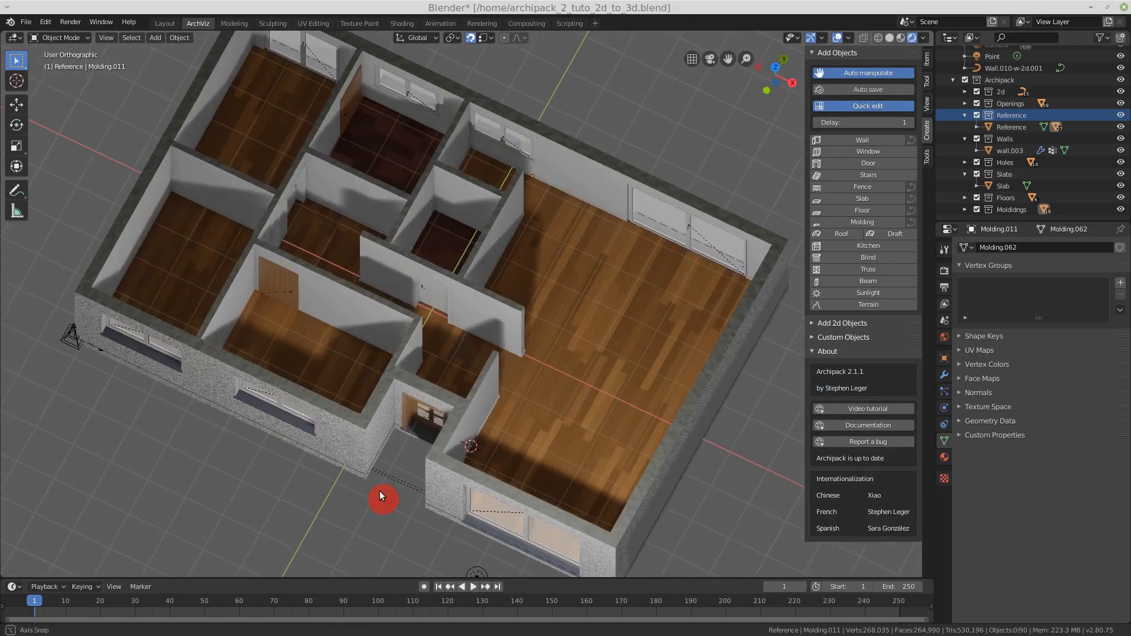
{"action": "middle_click_drag", "start_coordinate": [381, 499], "coordinate": [379, 462]}
{"action": "scroll", "coordinate": [349, 348], "scroll_direction": "up", "scroll_amount": 3}
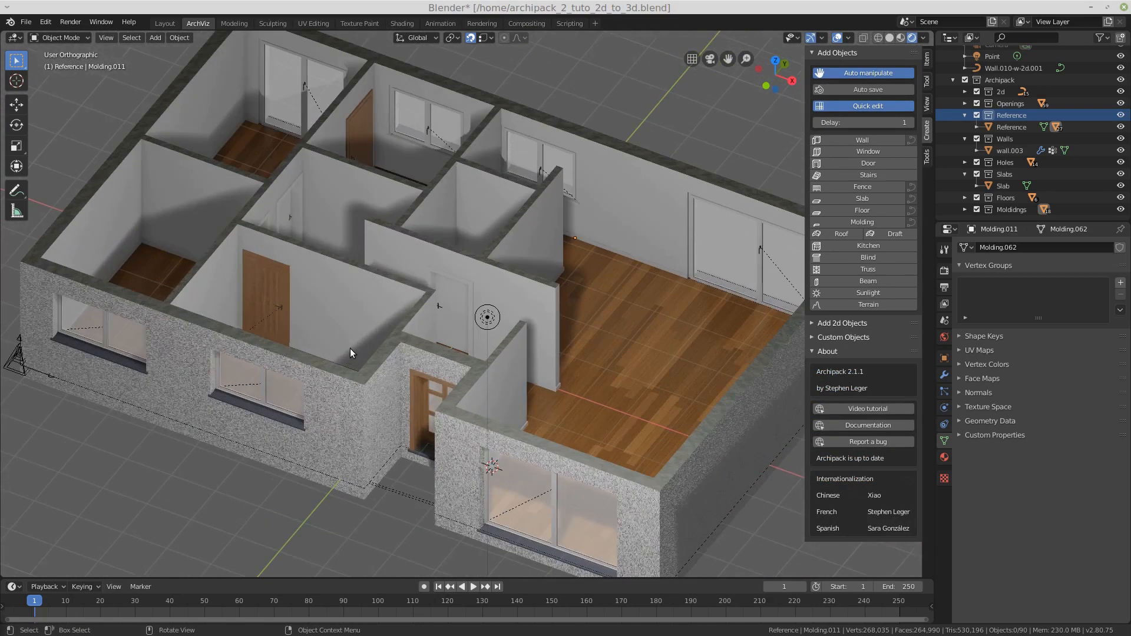
{"action": "scroll", "coordinate": [317, 350], "scroll_direction": "down", "scroll_amount": 1}
{"action": "scroll", "coordinate": [325, 352], "scroll_direction": "up", "scroll_amount": 1}
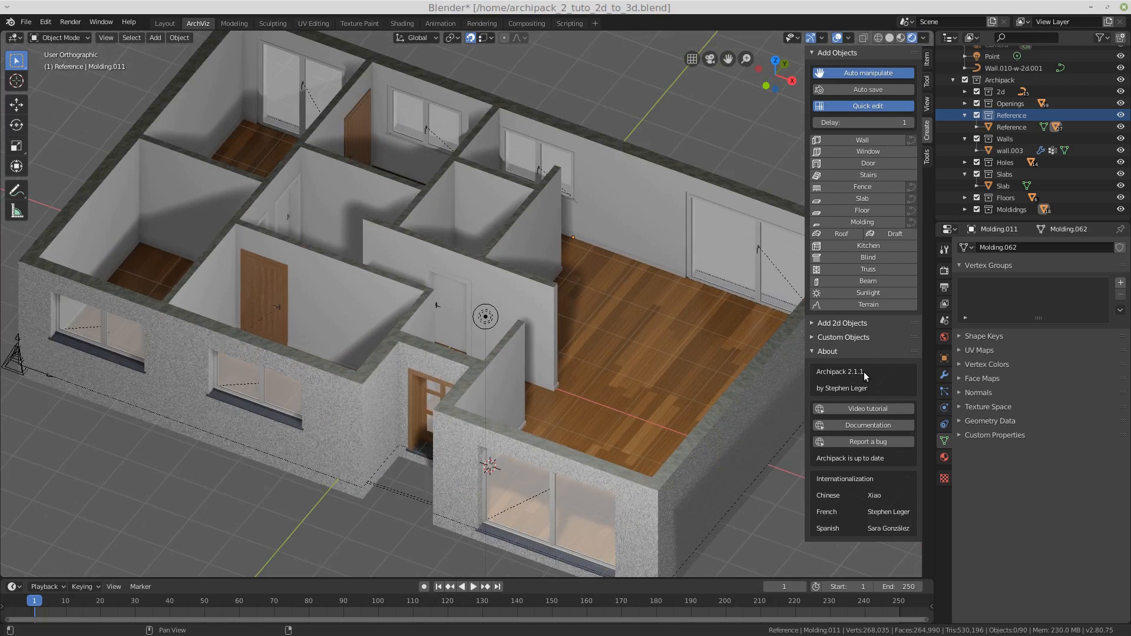
{"action": "mouse_move", "coordinate": [319, 277]}
{"action": "middle_mouse_down"}
{"action": "mouse_move", "coordinate": [367, 249]}
{"action": "mouse_move", "coordinate": [362, 299]}
{"action": "mouse_move", "coordinate": [366, 282]}
{"action": "middle_mouse_up"}
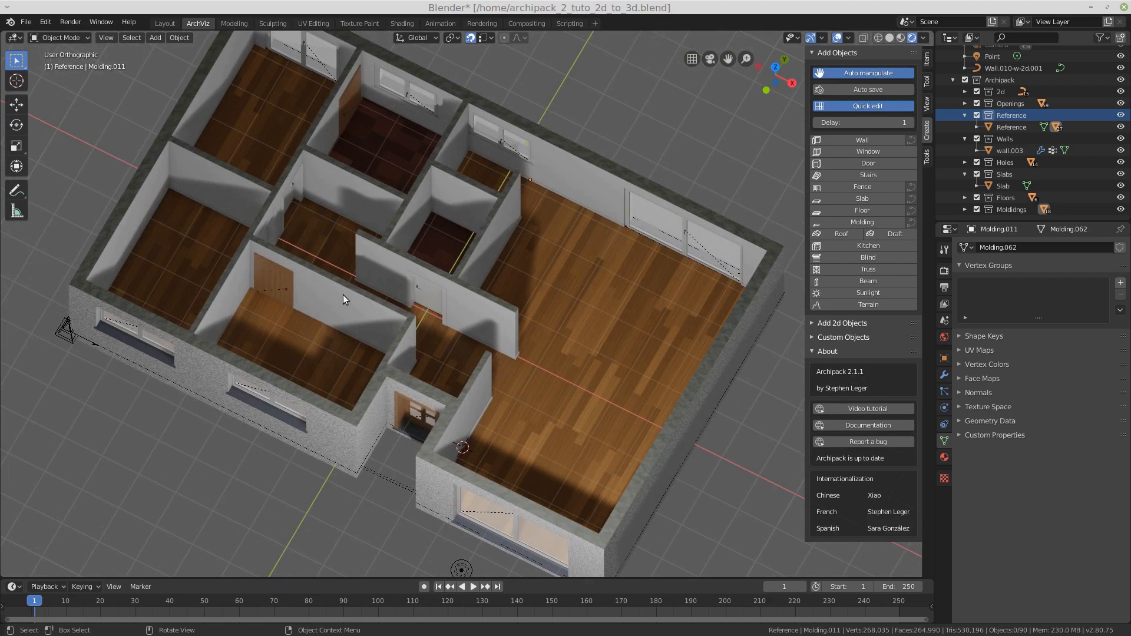
{"action": "scroll", "coordinate": [344, 294], "scroll_direction": "up", "scroll_amount": 1}
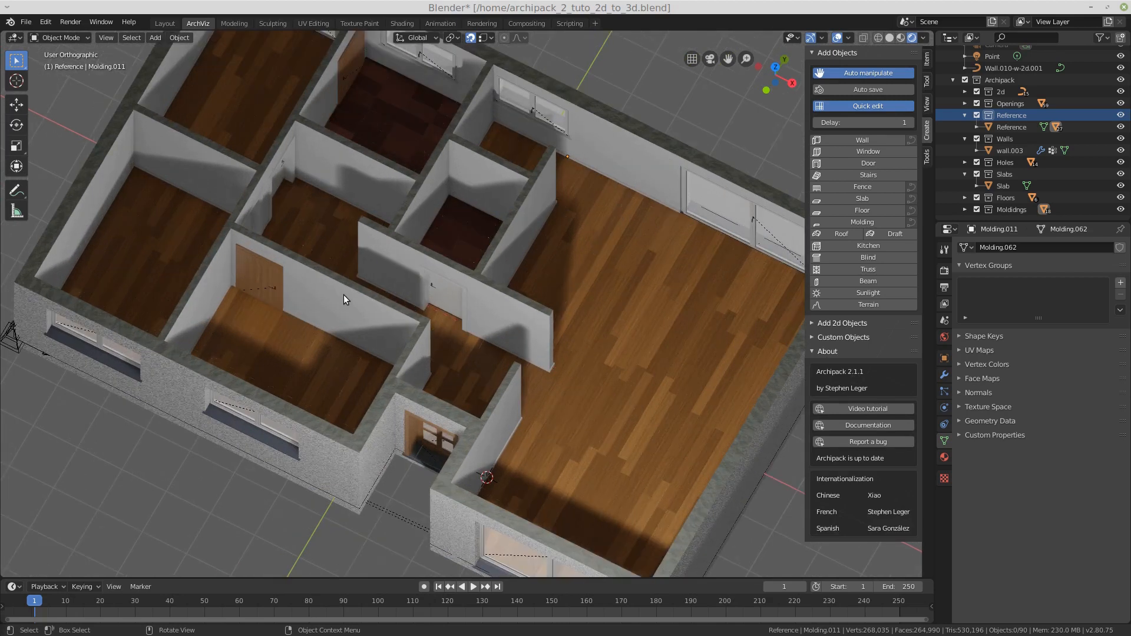
{"action": "scroll", "coordinate": [344, 295], "scroll_direction": "down", "scroll_amount": 1}
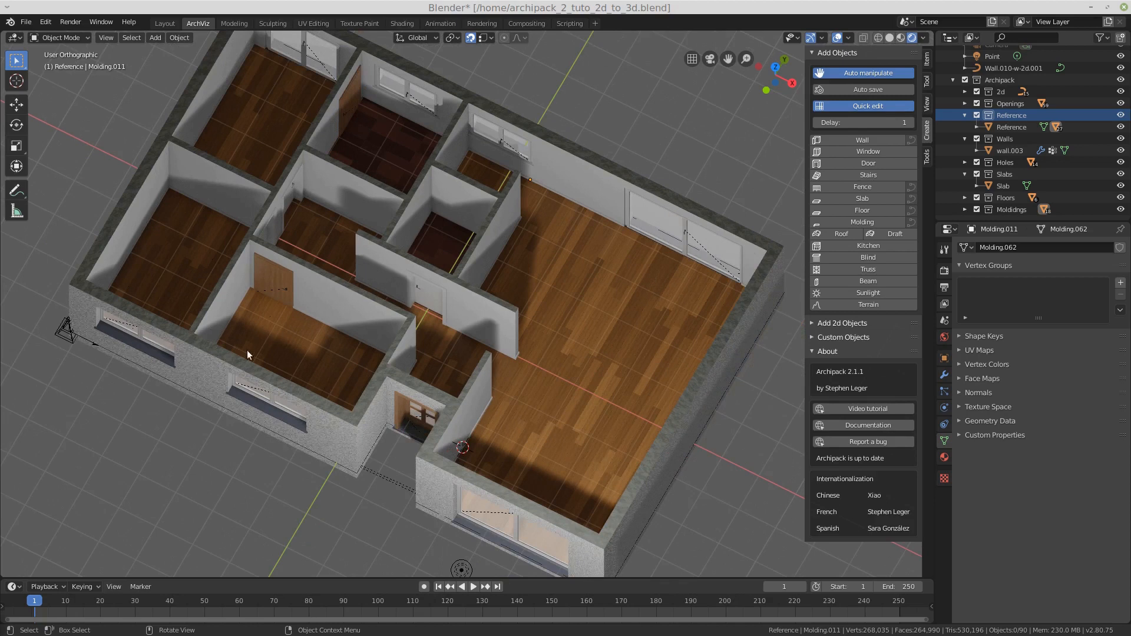
{"action": "mouse_move", "coordinate": [243, 447]}
{"action": "middle_mouse_down"}
{"action": "mouse_move", "coordinate": [245, 419]}
{"action": "mouse_move", "coordinate": [246, 430]}
{"action": "middle_mouse_up"}
{"action": "scroll", "coordinate": [284, 293], "scroll_direction": "up", "scroll_amount": 2}
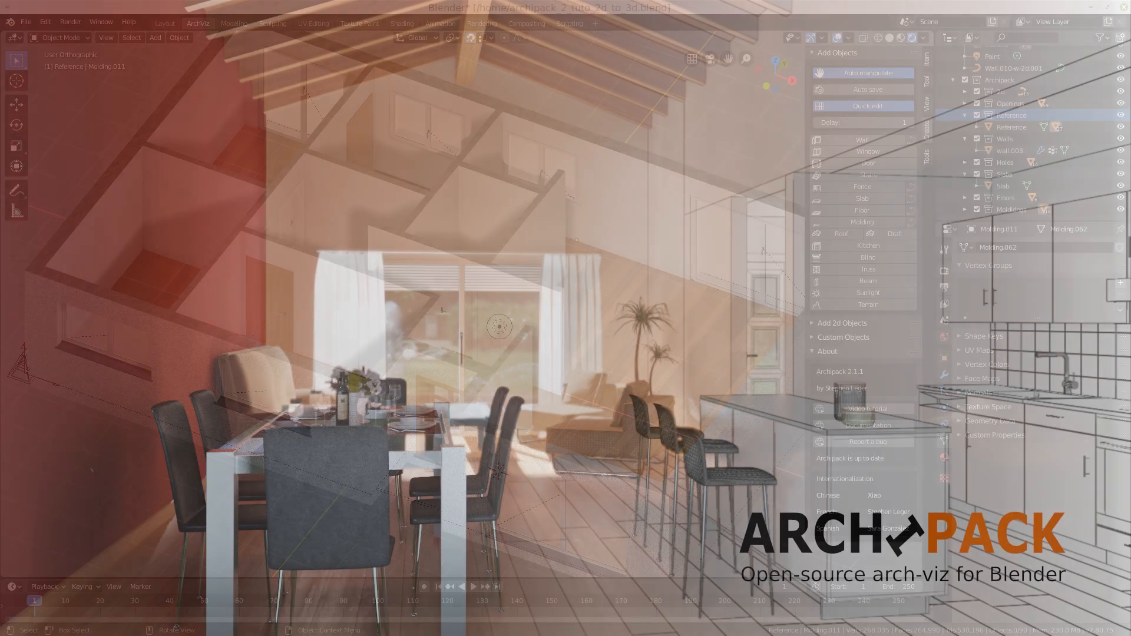